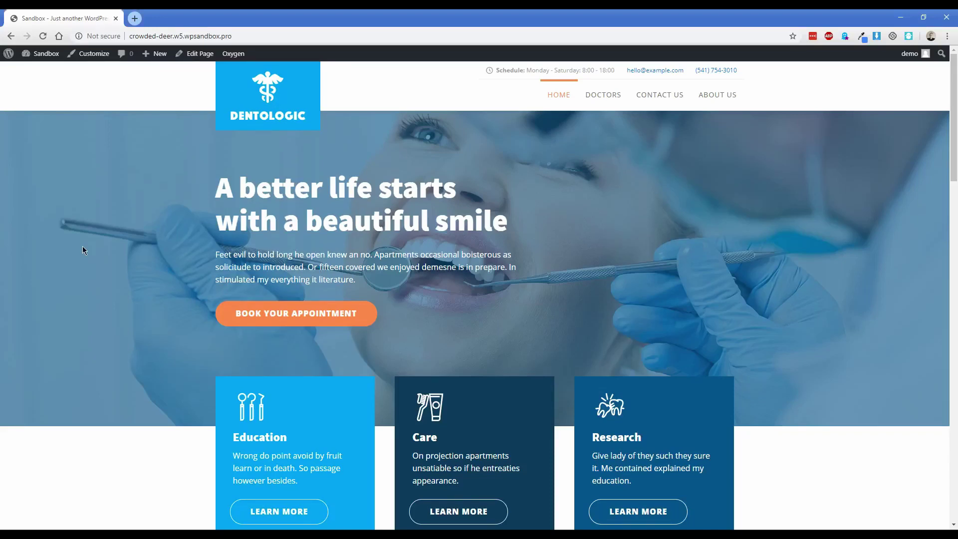
Go from the Sandbox menu's Dashboard through Pages to the Plugins page listing six active plugins.
{"action": "scroll", "coordinate": [86, 270], "scroll_direction": "down", "scroll_amount": 8}
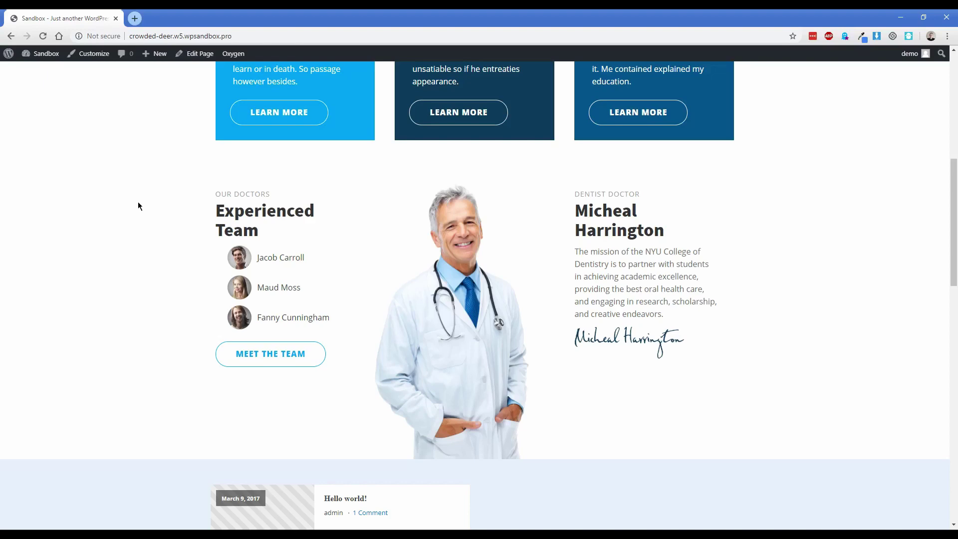
{"action": "scroll", "coordinate": [145, 227], "scroll_direction": "up", "scroll_amount": 8}
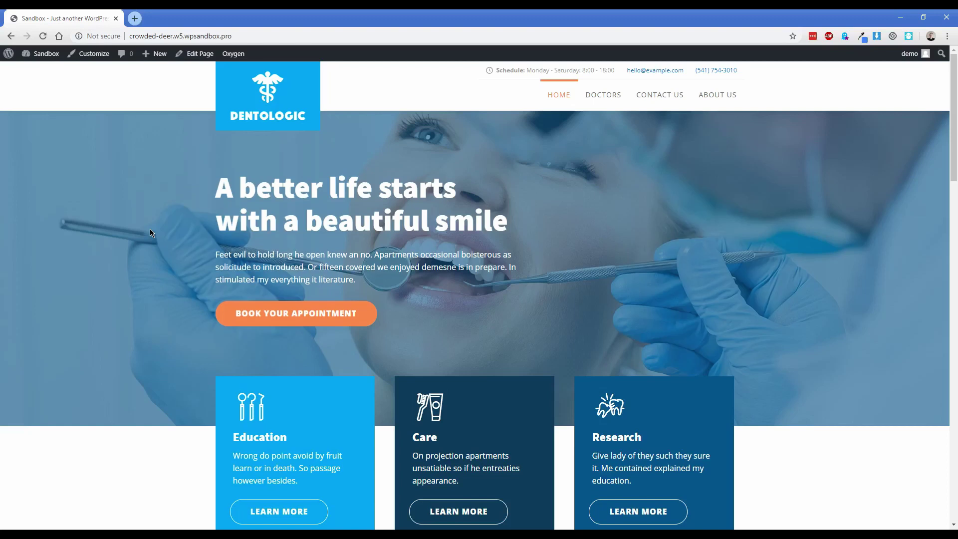
{"action": "mouse_move", "coordinate": [44, 53]}
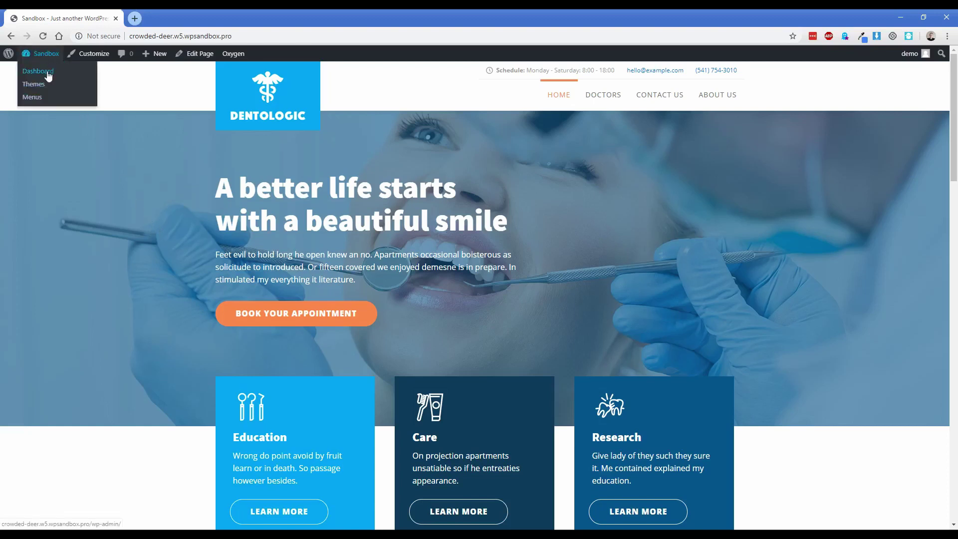
{"action": "left_click", "coordinate": [48, 75]}
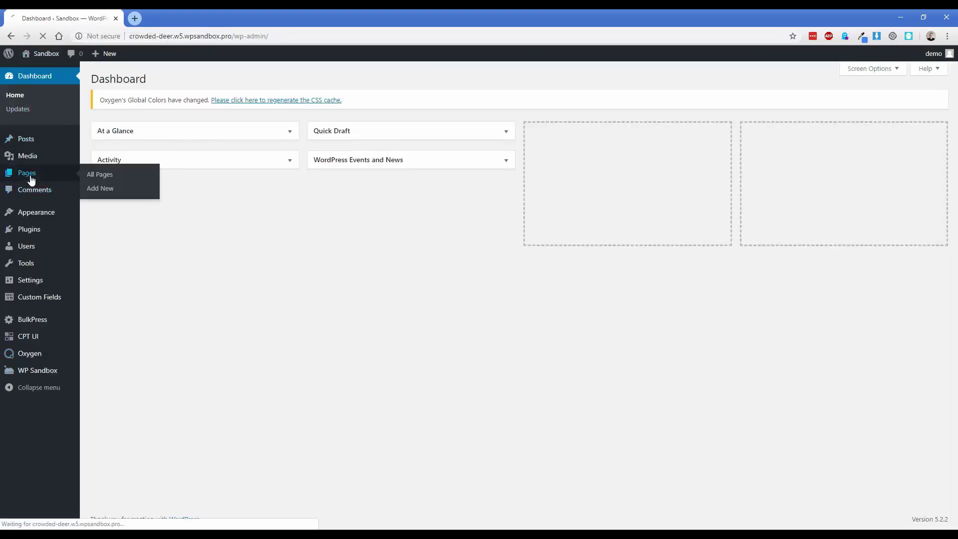
{"action": "left_click", "coordinate": [27, 173]}
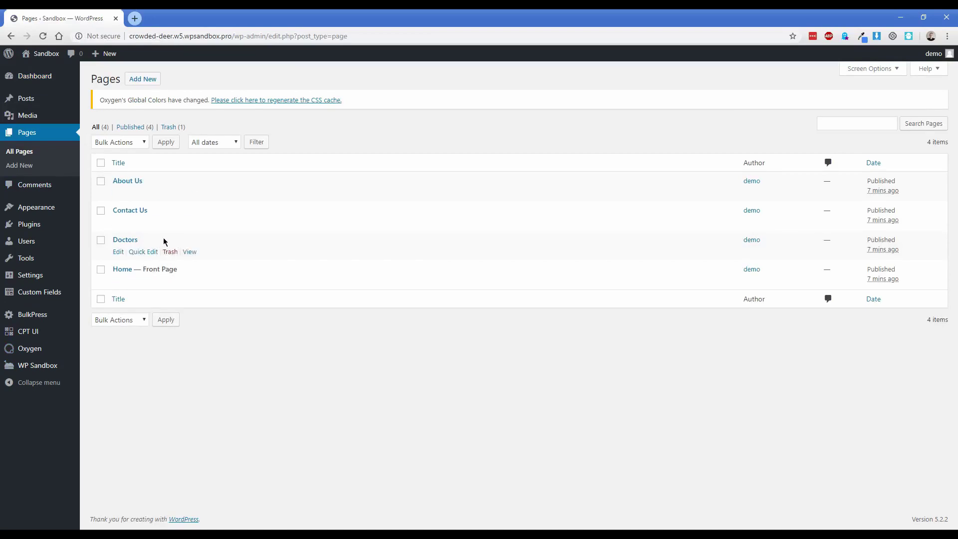
{"action": "left_click", "coordinate": [50, 227]}
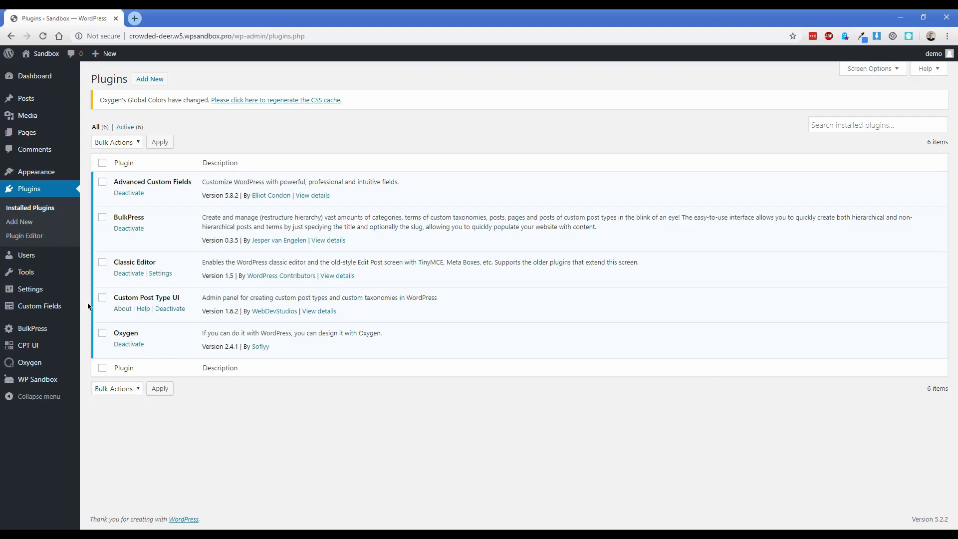
In CPT UI, add post type slug team_members with labels 'Team Members' and 'Team Member'.
{"action": "mouse_move", "coordinate": [35, 346]}
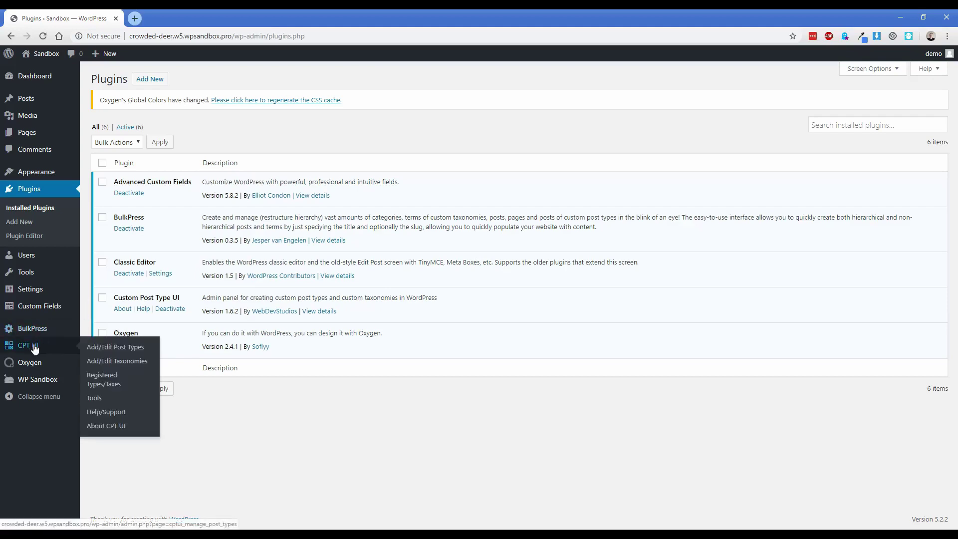
{"action": "left_click", "coordinate": [87, 350]}
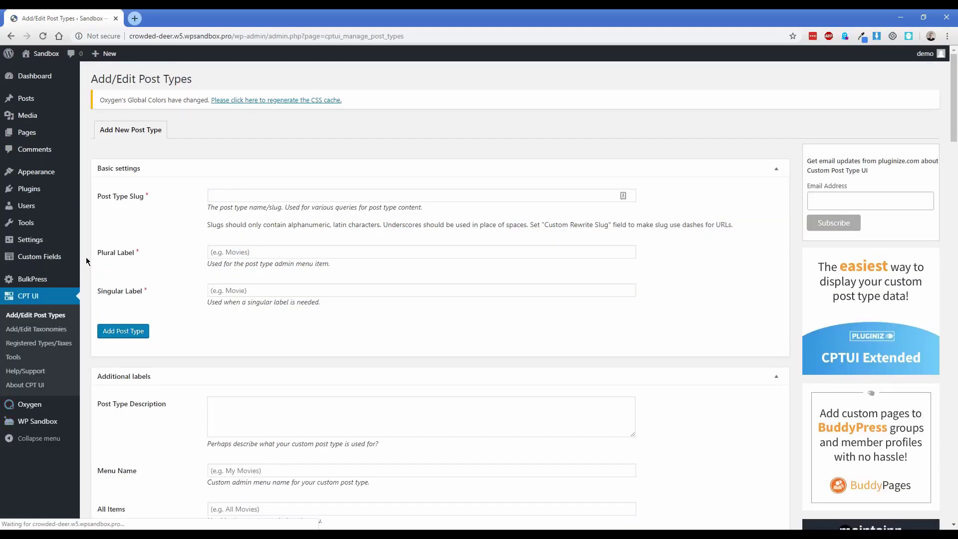
{"action": "left_click", "coordinate": [232, 196]}
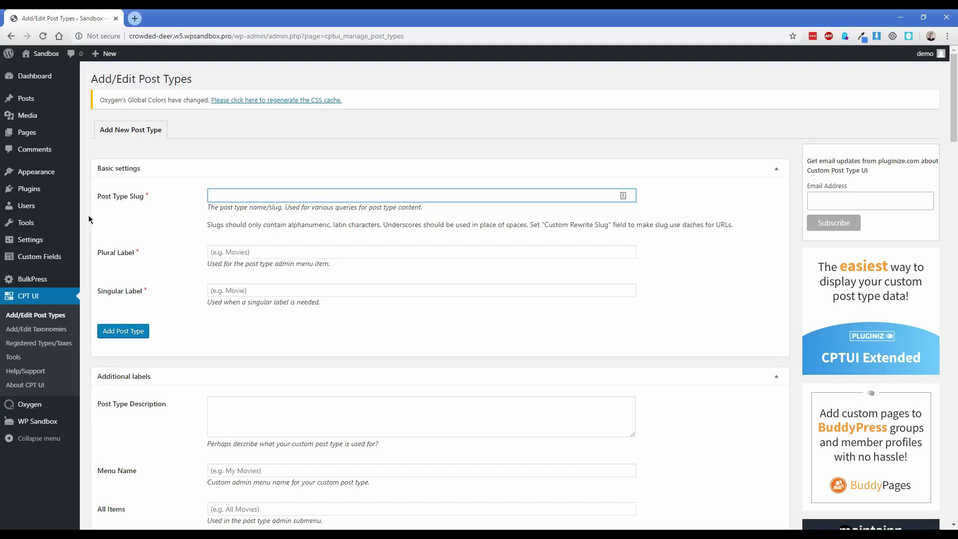
{"action": "type", "text": "team_members"}
{"action": "key", "text": "Tab"}
{"action": "type", "text": "Team"}
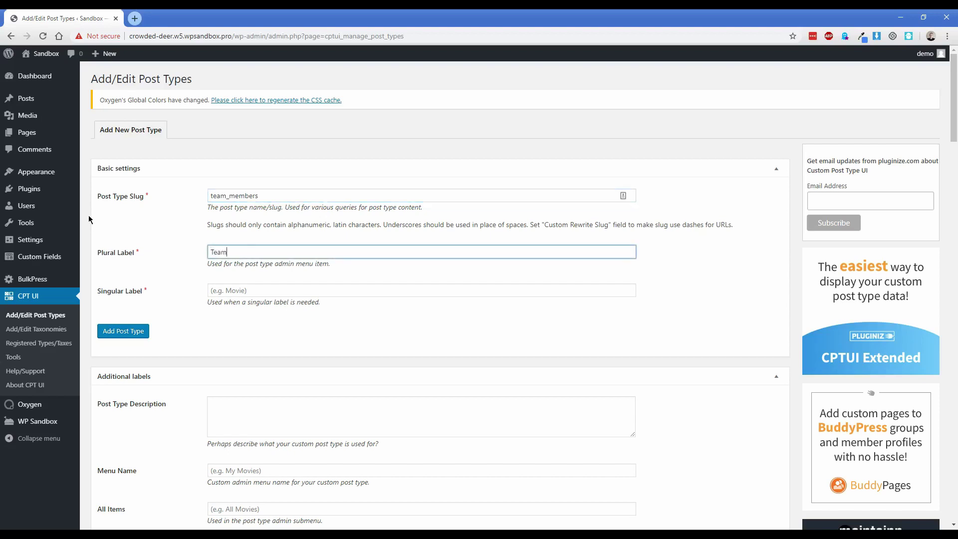
{"action": "type", "text": " Members"}
{"action": "key", "text": "Tab"}
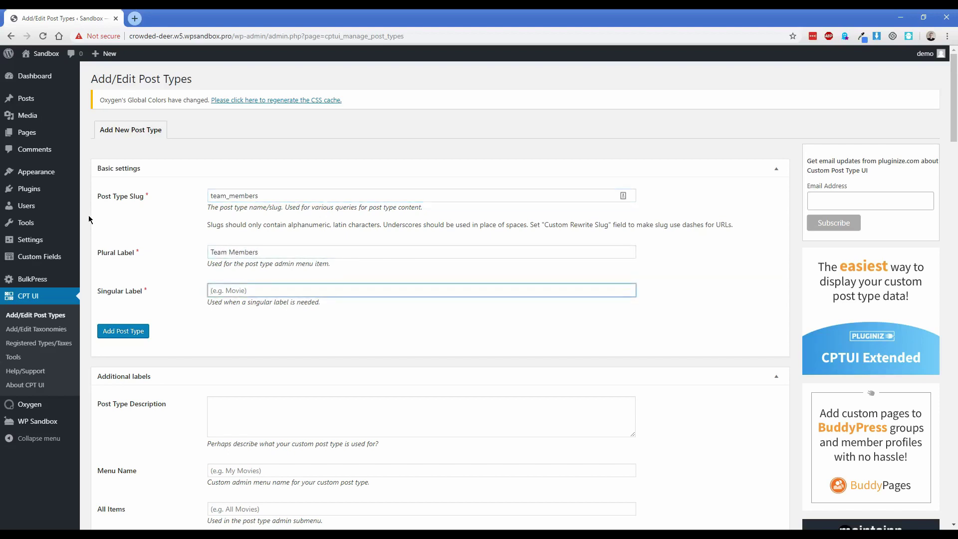
{"action": "type", "text": "Team Member"}
{"action": "key", "text": "Return"}
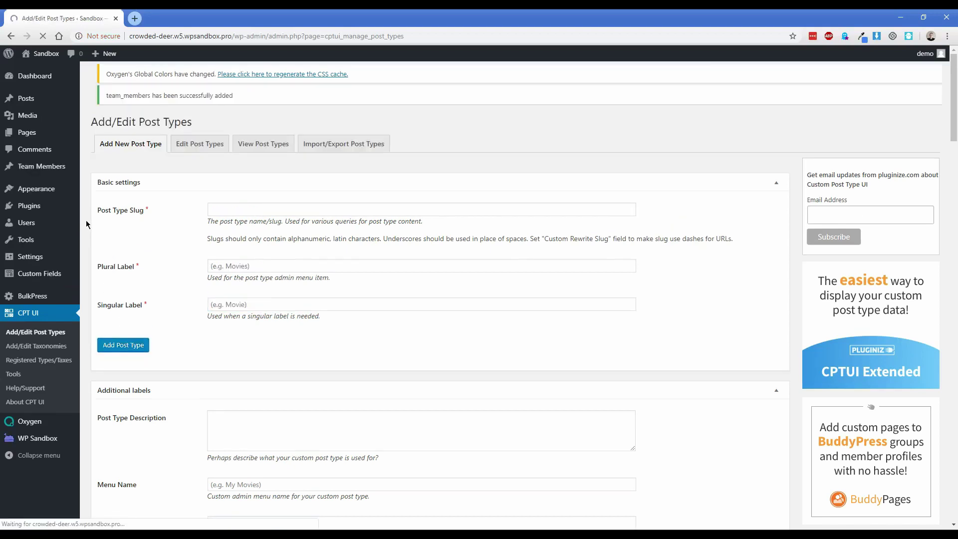
{"action": "mouse_move", "coordinate": [38, 172]}
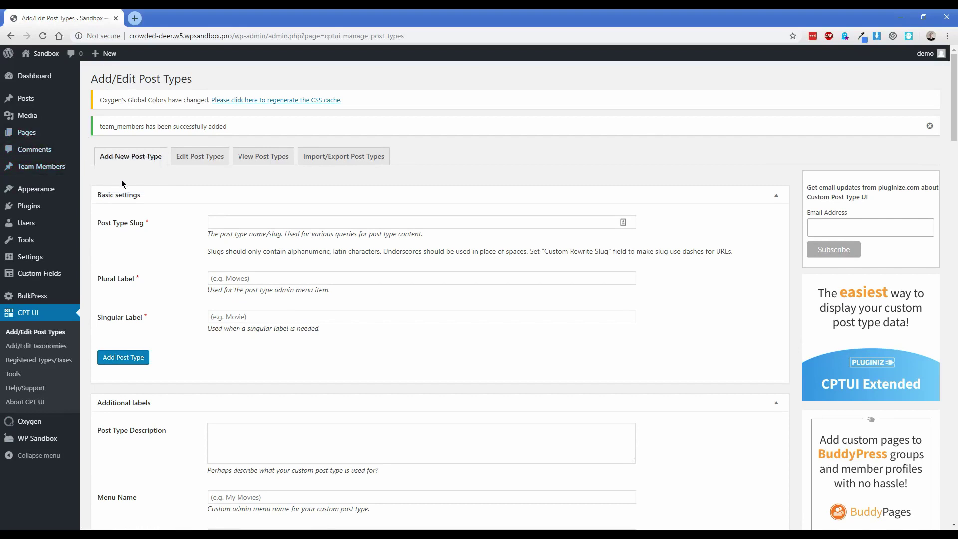
Review the team_members settings under Edit Post Types, then view the empty Team Members list.
{"action": "left_click", "coordinate": [192, 157]}
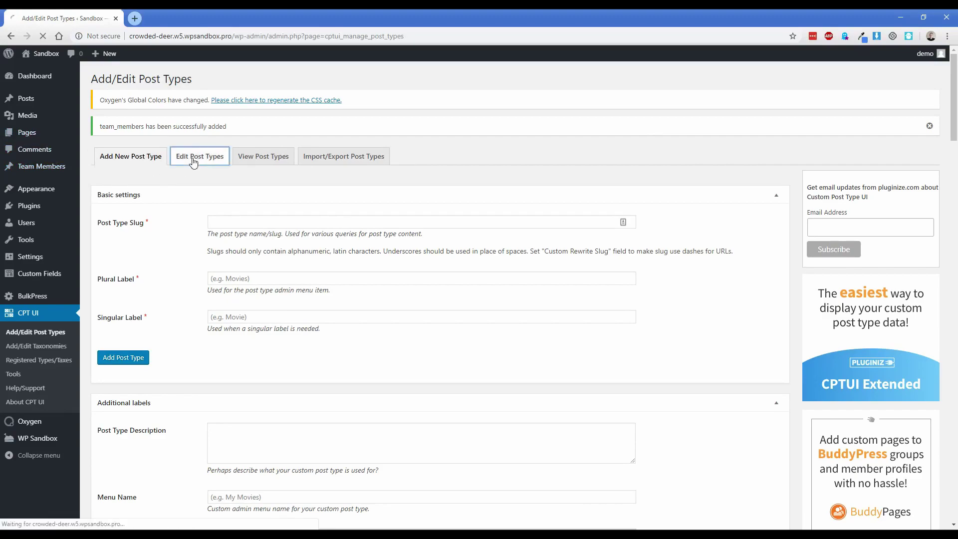
{"action": "scroll", "coordinate": [92, 250], "scroll_direction": "down", "scroll_amount": 20}
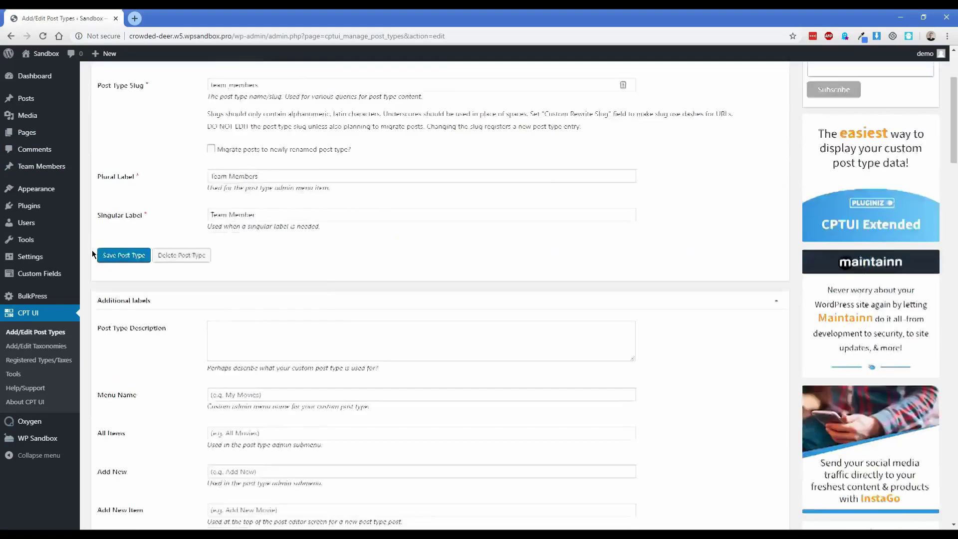
{"action": "scroll", "coordinate": [91, 254], "scroll_direction": "down", "scroll_amount": 15}
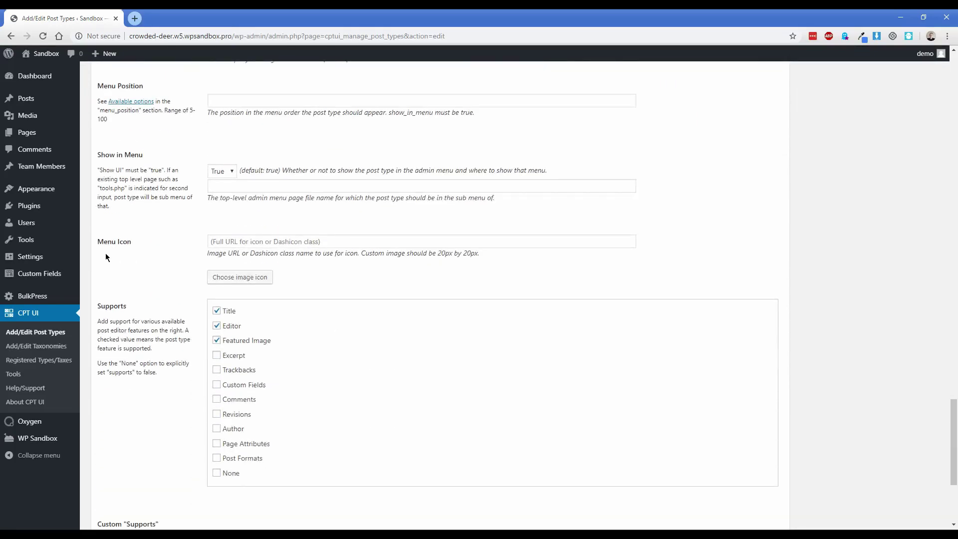
{"action": "double_click", "coordinate": [263, 254]}
{"action": "left_click", "coordinate": [60, 167]}
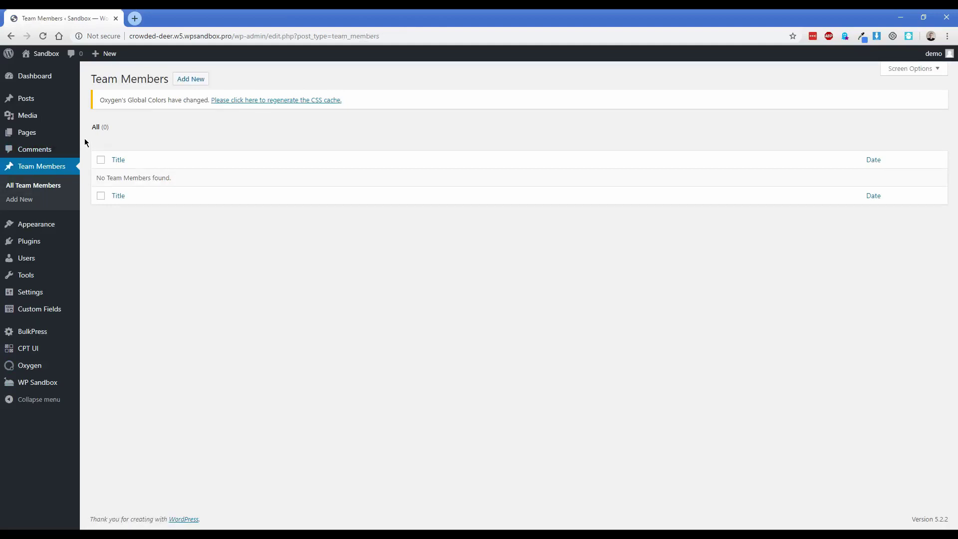
Start a new Custom Fields group titled 'Team Member Details' and collapse the Oxygen box.
{"action": "left_click", "coordinate": [42, 317]}
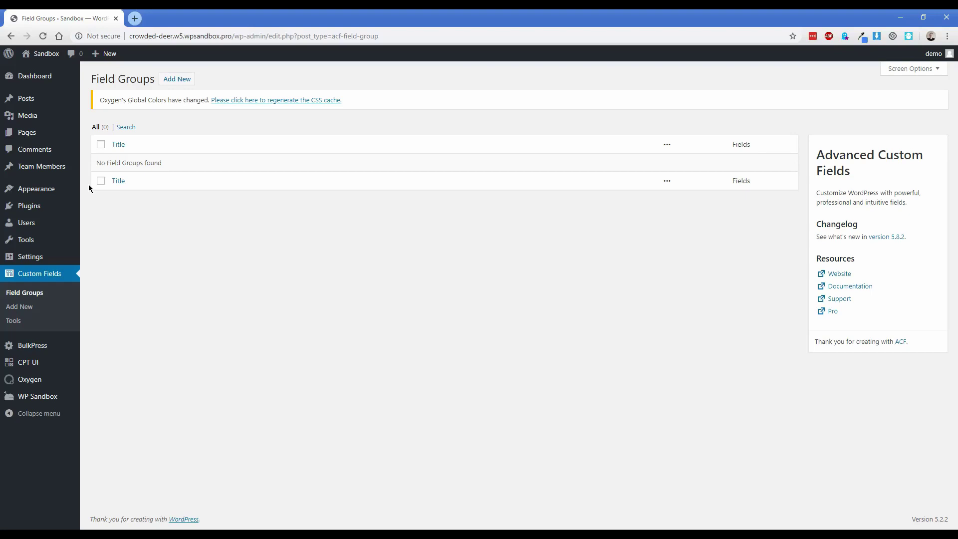
{"action": "left_click", "coordinate": [173, 81]}
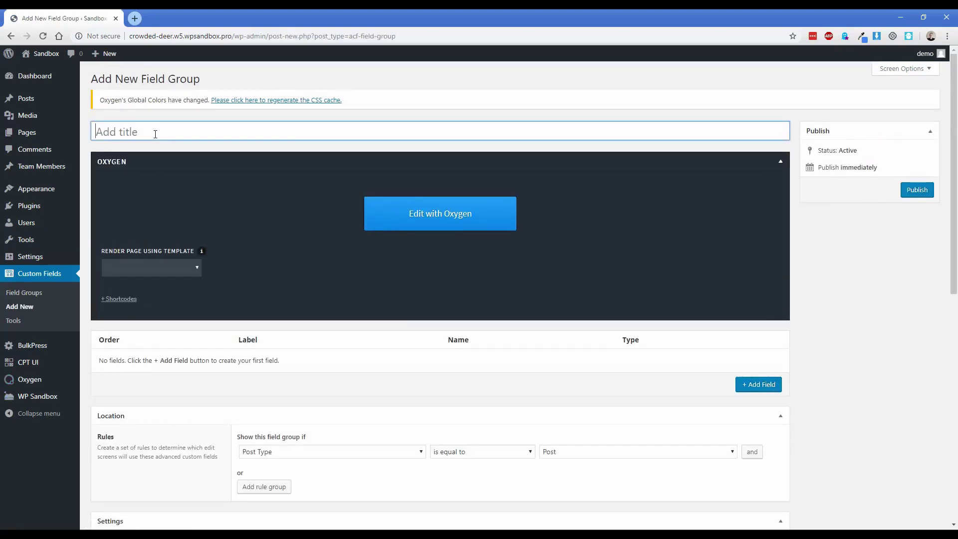
{"action": "type", "text": "Team Member Details"}
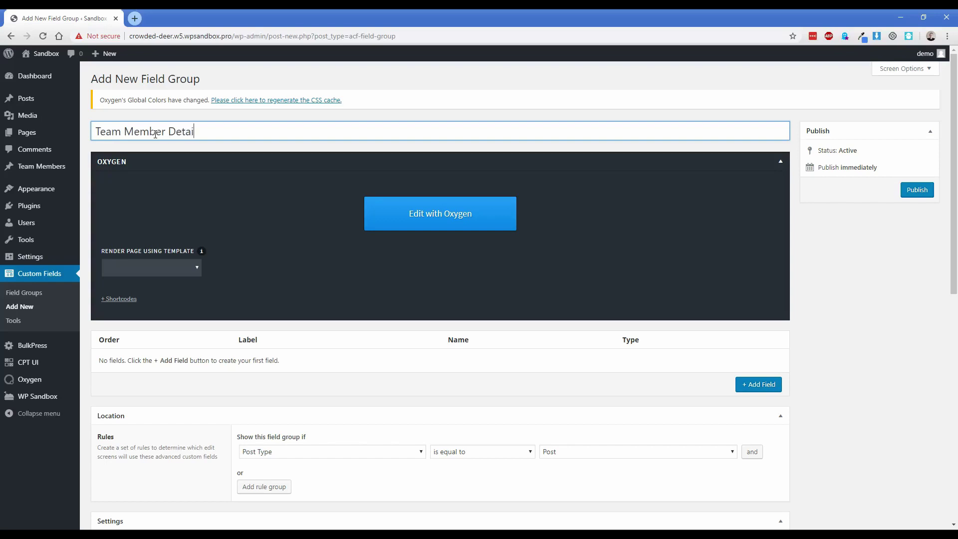
{"action": "left_click", "coordinate": [780, 162]}
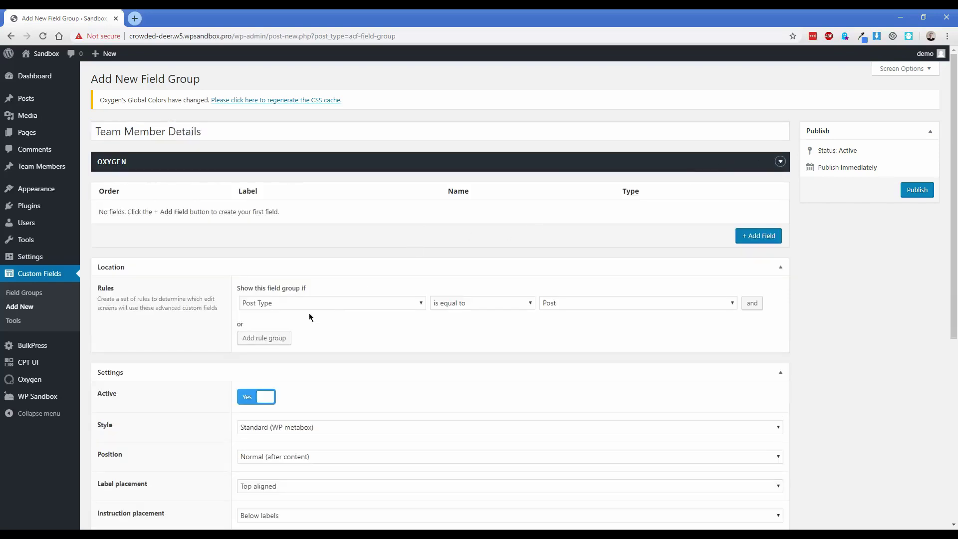
Set the group's location to Post Type = Team Member with position High (after title).
{"action": "left_click", "coordinate": [570, 304]}
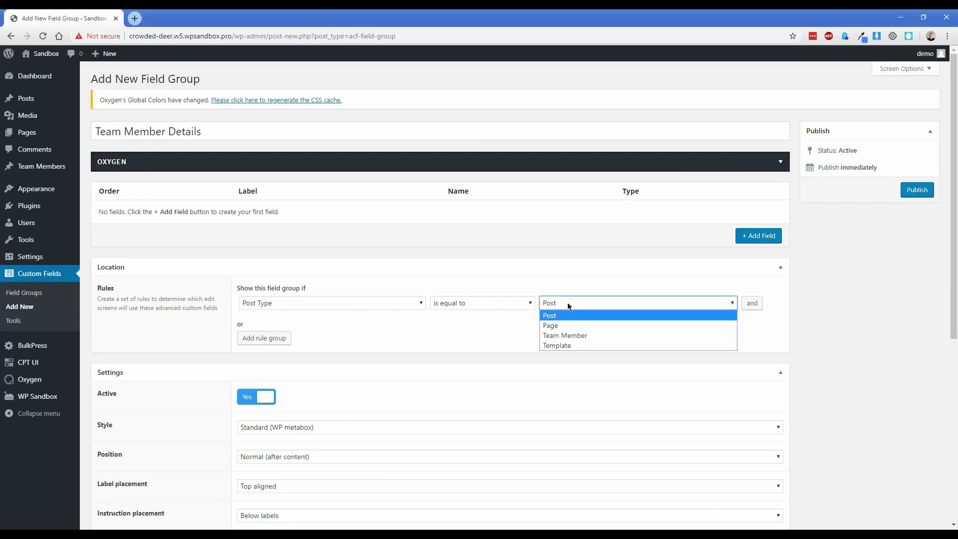
{"action": "left_click", "coordinate": [570, 336]}
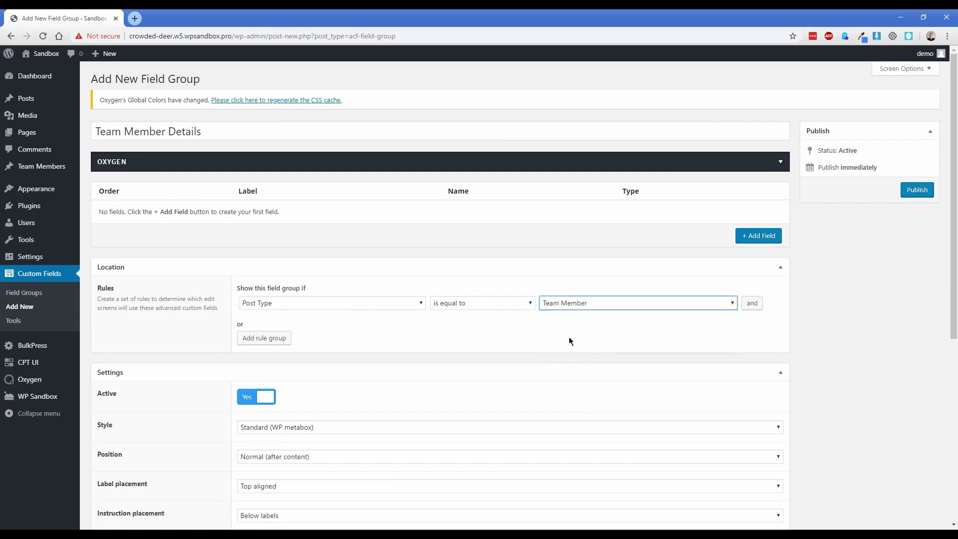
{"action": "scroll", "coordinate": [325, 364], "scroll_direction": "down", "scroll_amount": 2}
{"action": "left_click", "coordinate": [270, 356]}
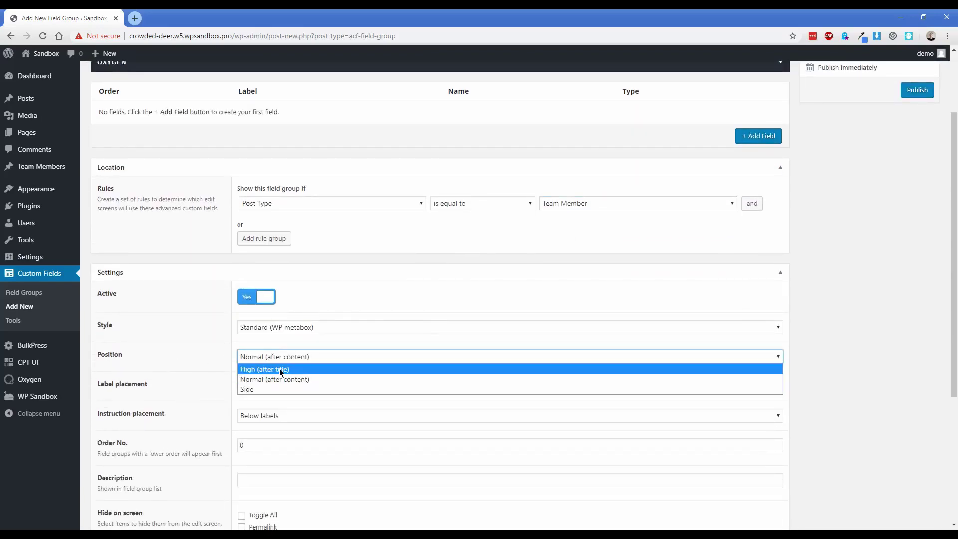
{"action": "left_click", "coordinate": [279, 369]}
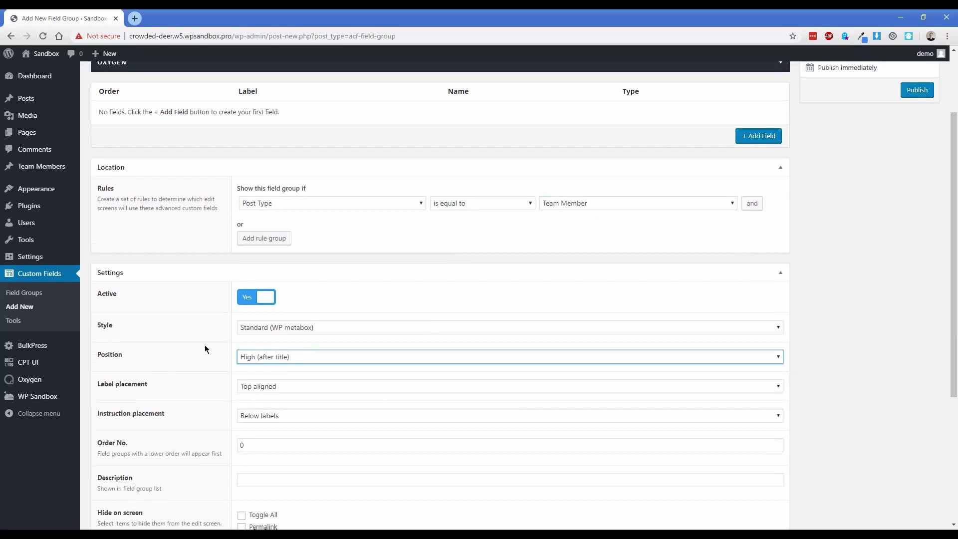
{"action": "scroll", "coordinate": [207, 349], "scroll_direction": "up", "scroll_amount": 2}
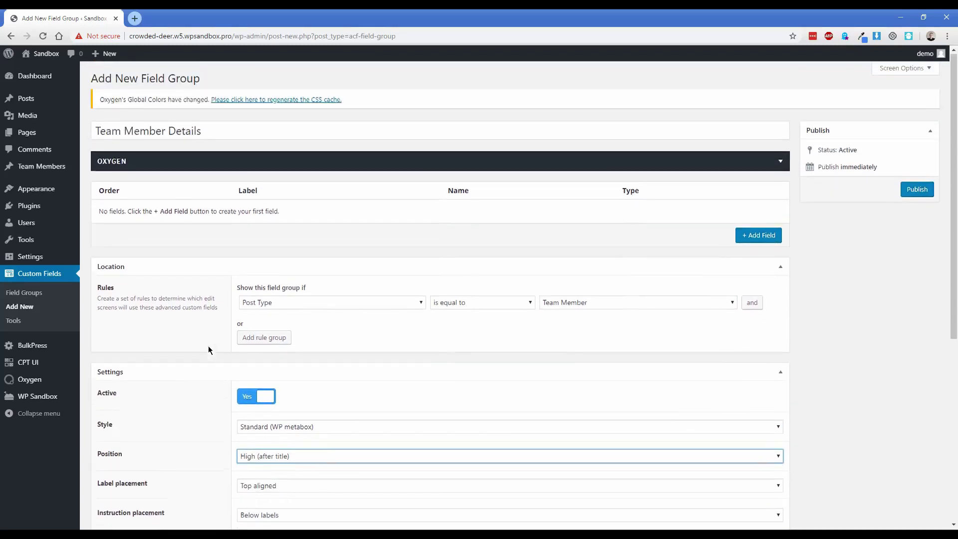
Add the group's first field, labelled 'Team Member Title'.
{"action": "left_click", "coordinate": [755, 237]}
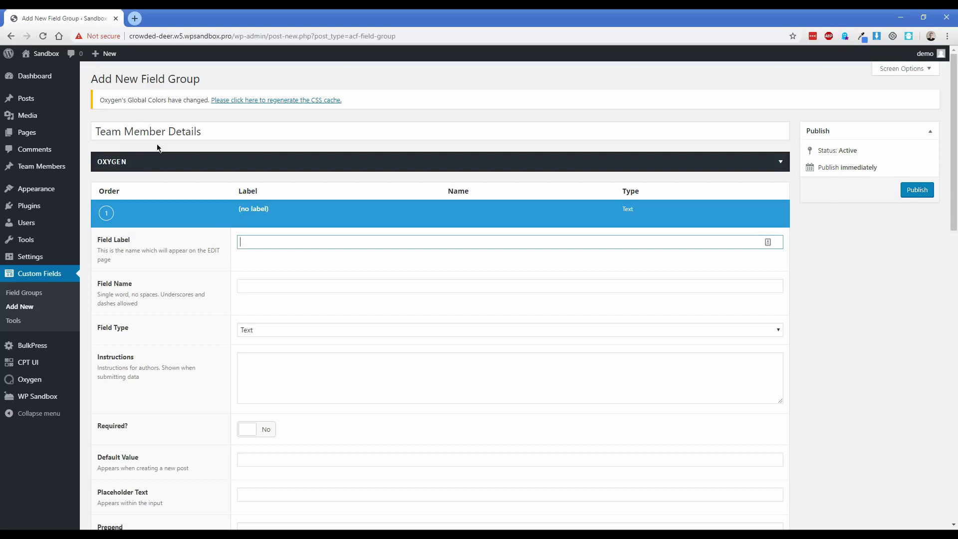
{"action": "left_click_drag", "start_coordinate": [92, 129], "coordinate": [228, 128]}
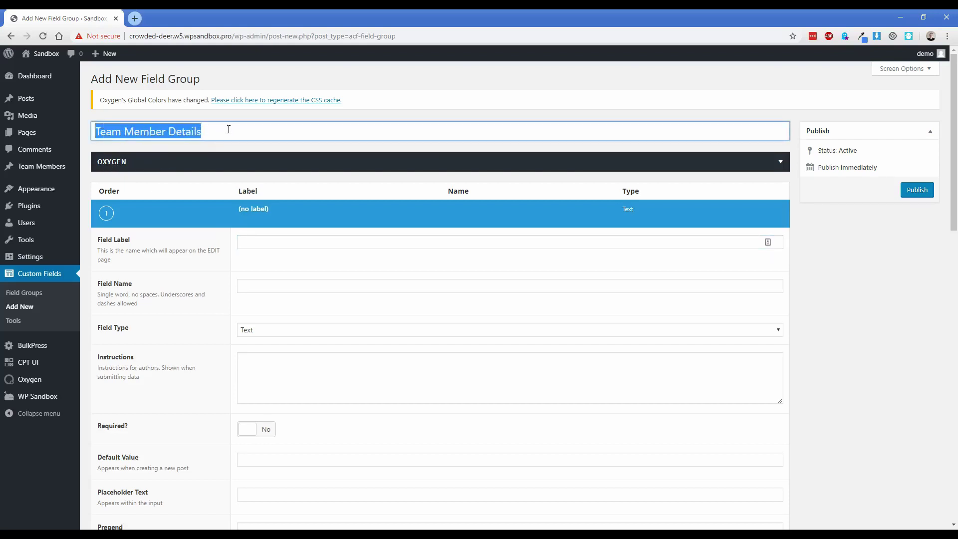
{"action": "left_click", "coordinate": [230, 128]}
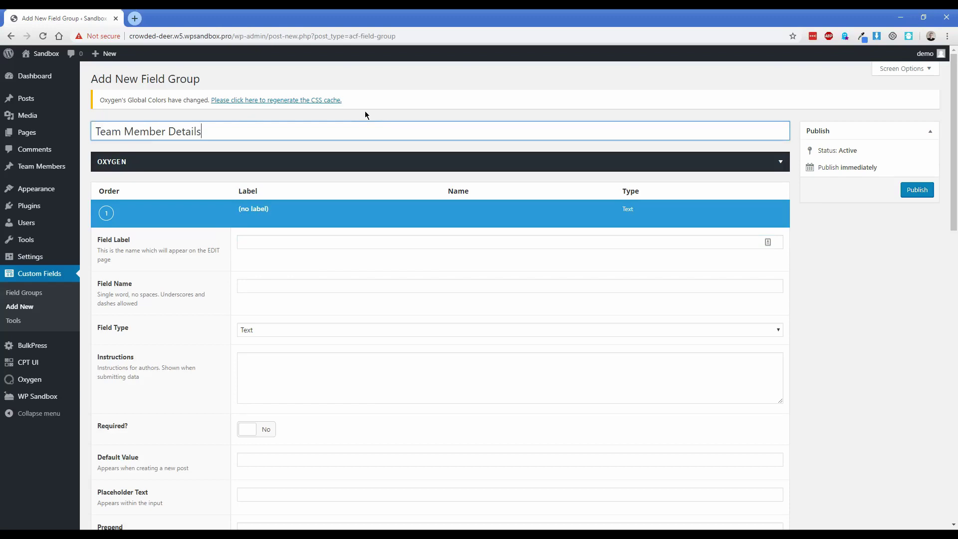
{"action": "left_click", "coordinate": [279, 240]}
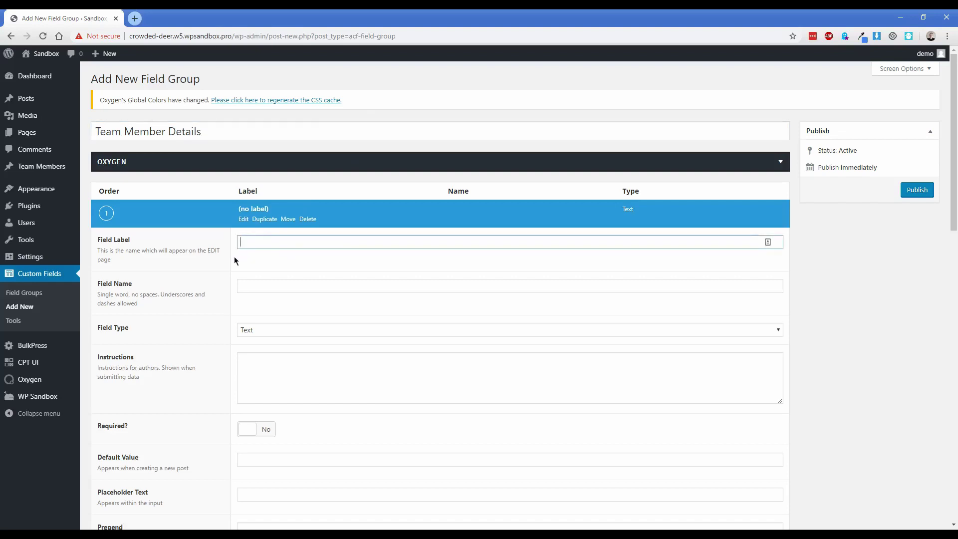
{"action": "type", "text": "TEam Meb"}
{"action": "key", "text": "ctrl+a"}
{"action": "type", "text": "Team Member Title"}
{"action": "key", "text": "Tab"}
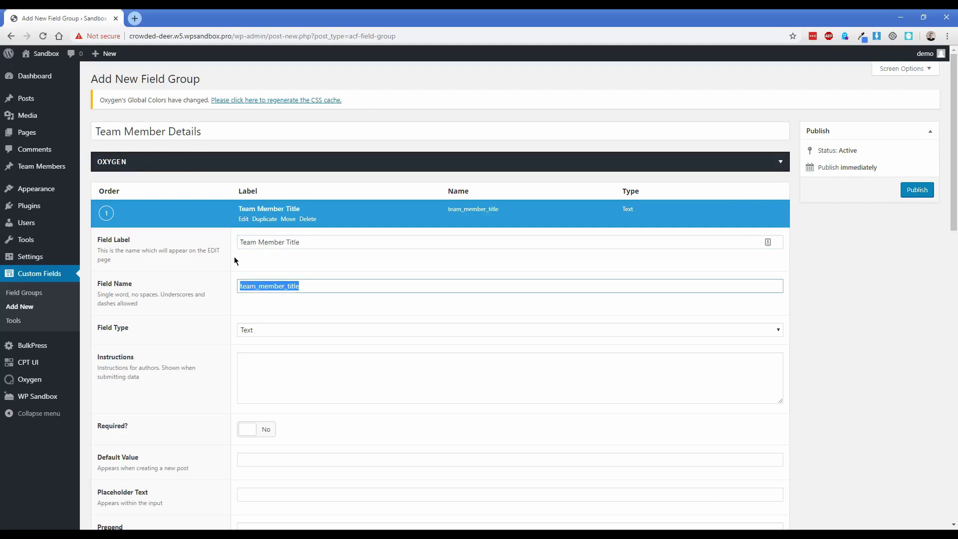
{"action": "left_click", "coordinate": [221, 278]}
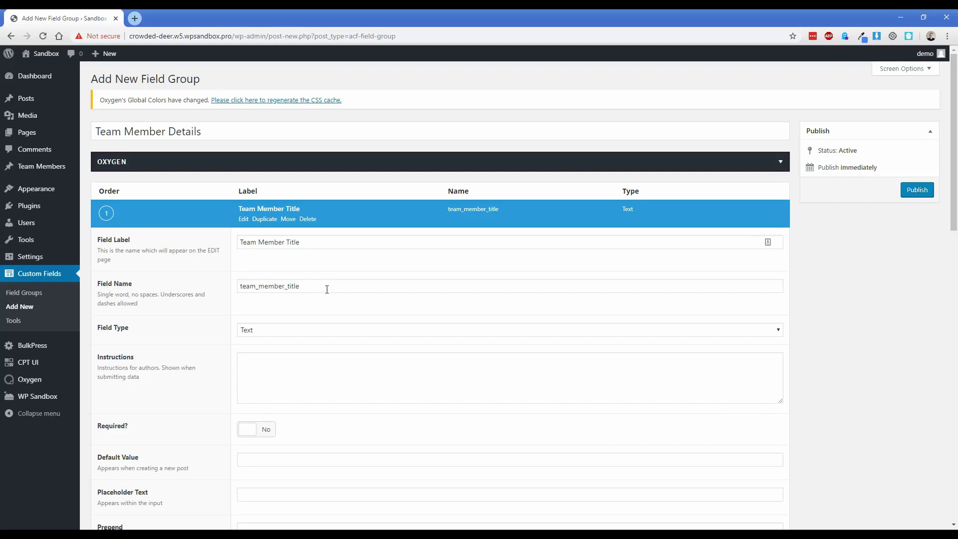
Shorten that field's name to team_title and make it required.
{"action": "double_click", "coordinate": [268, 286]}
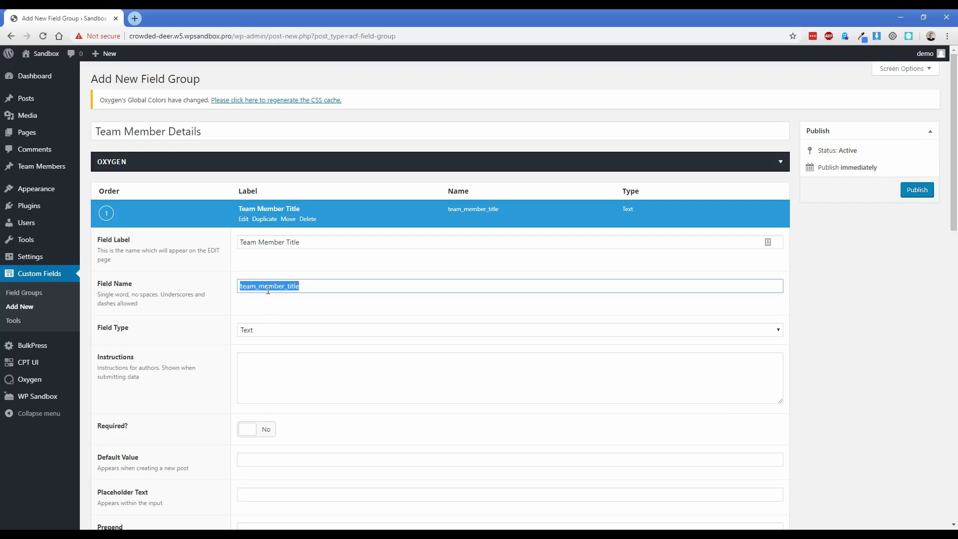
{"action": "mouse_move", "coordinate": [268, 287]}
{"action": "left_mouse_down"}
{"action": "mouse_move", "coordinate": [283, 287]}
{"action": "mouse_move", "coordinate": [259, 287]}
{"action": "left_mouse_up"}
{"action": "key", "text": "BackSpace"}
{"action": "key", "text": "BackSpace"}
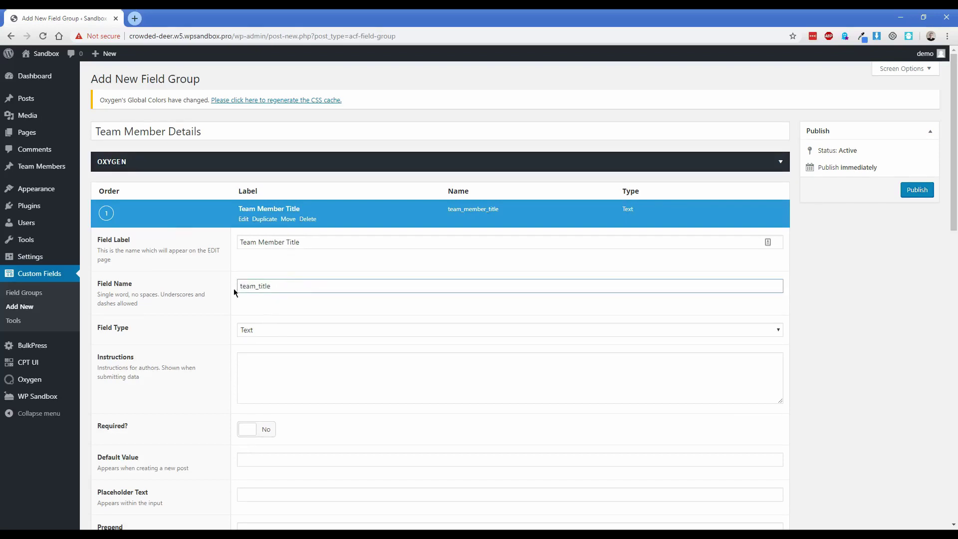
{"action": "left_click", "coordinate": [228, 286]}
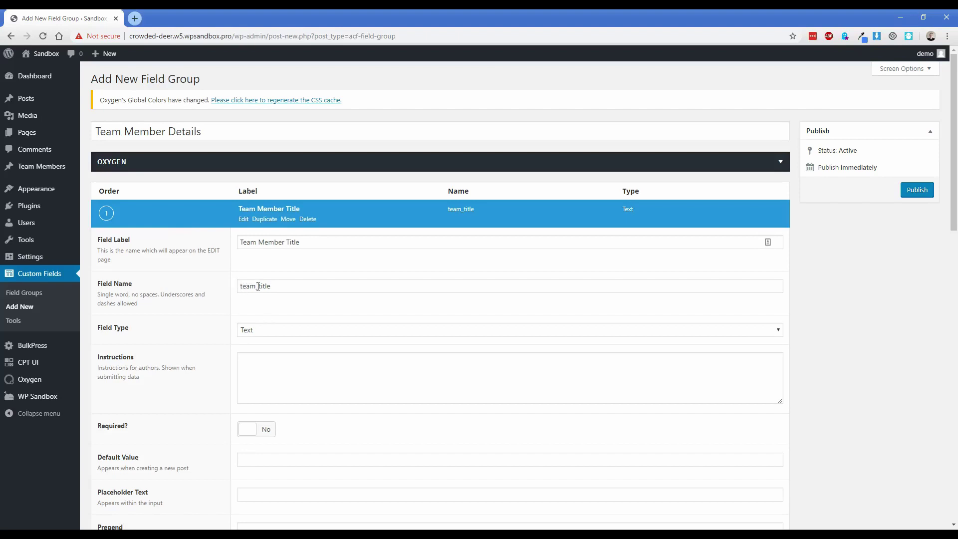
{"action": "left_click_drag", "start_coordinate": [258, 284], "coordinate": [296, 284]}
{"action": "left_click", "coordinate": [296, 286]}
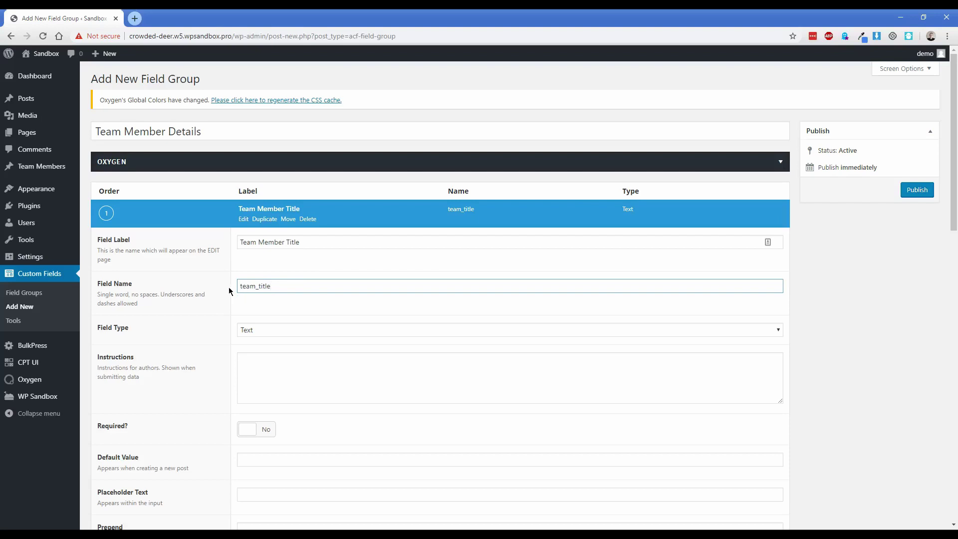
{"action": "scroll", "coordinate": [223, 294], "scroll_direction": "down", "scroll_amount": 2}
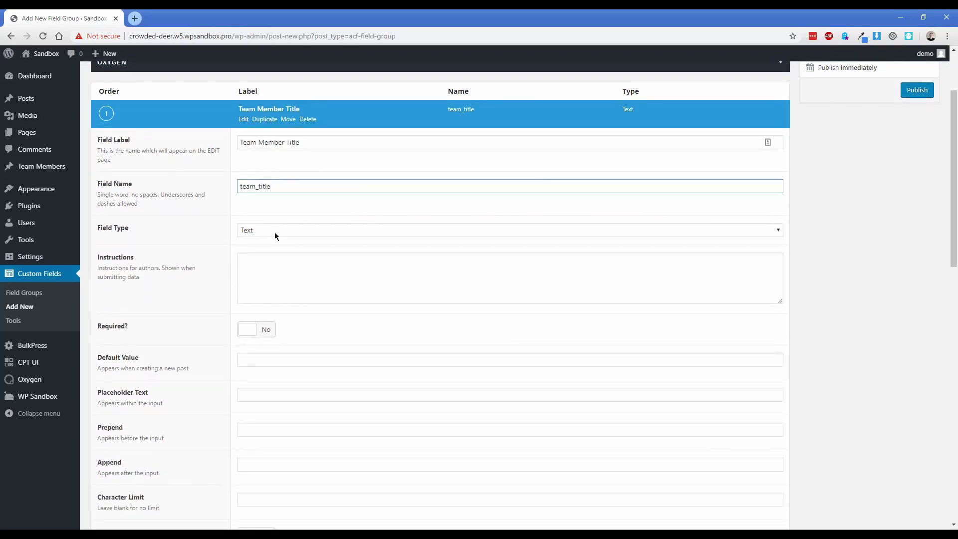
{"action": "scroll", "coordinate": [210, 276], "scroll_direction": "down", "scroll_amount": 2}
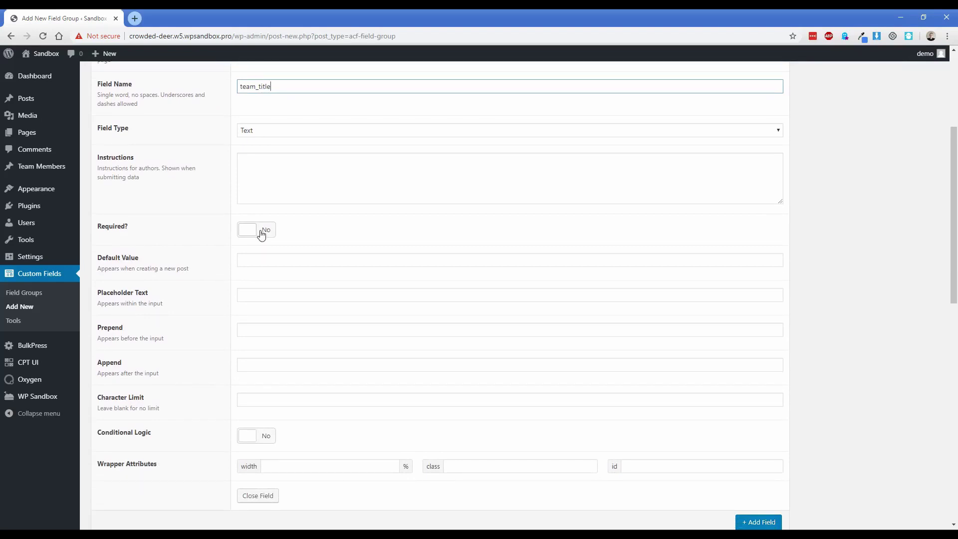
{"action": "left_click", "coordinate": [256, 234]}
Add a second field labelled 'Facebook Link' with name facebook_link.
{"action": "scroll", "coordinate": [293, 276], "scroll_direction": "down", "scroll_amount": 4}
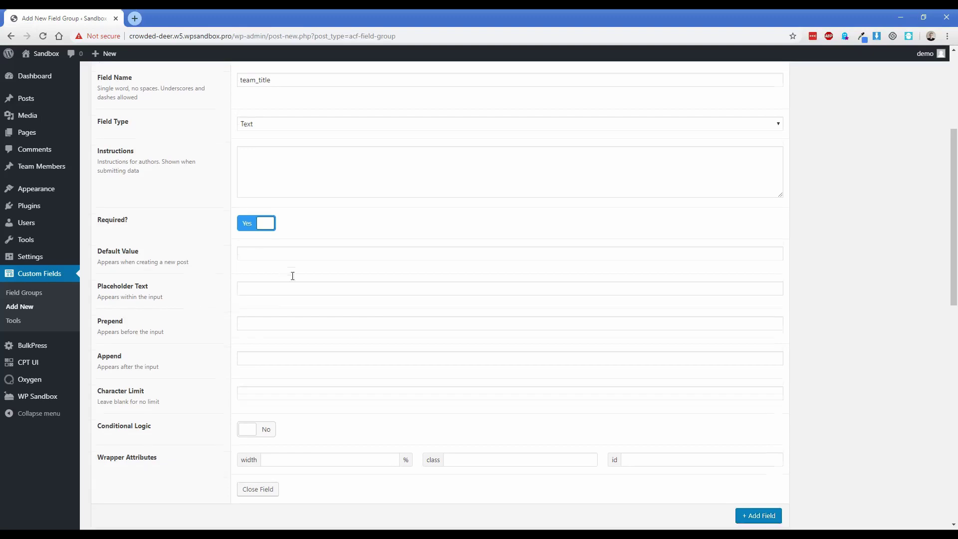
{"action": "left_click", "coordinate": [749, 274]}
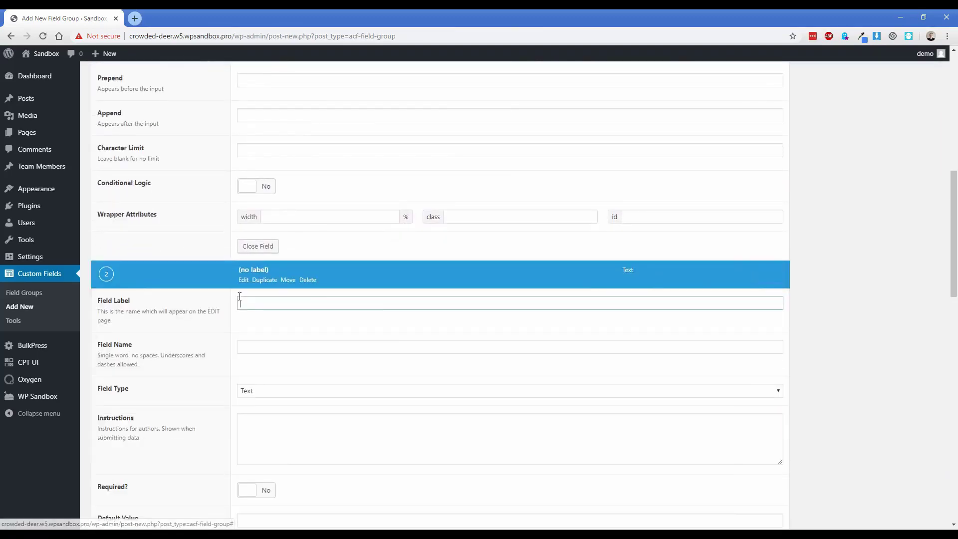
{"action": "scroll", "coordinate": [213, 307], "scroll_direction": "down", "scroll_amount": 2}
{"action": "type", "text": "F"}
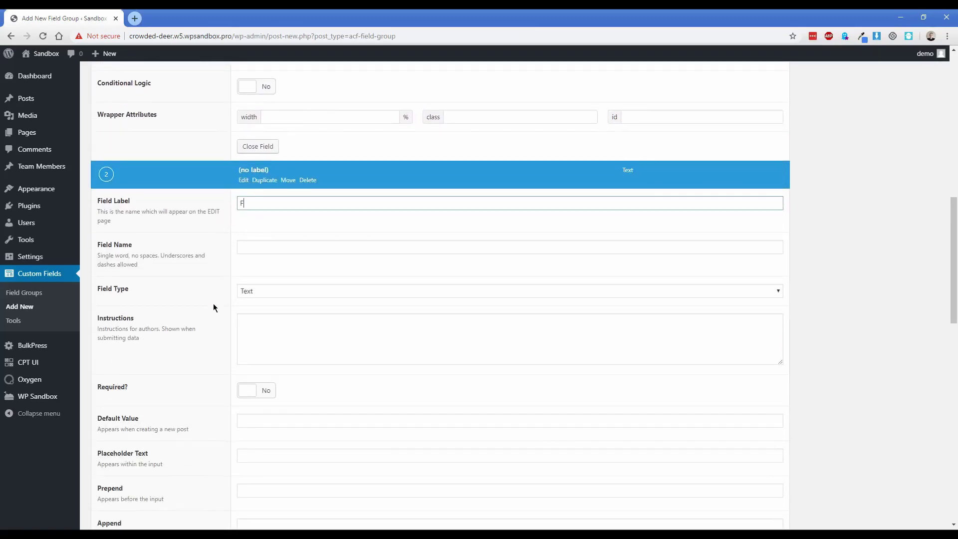
{"action": "type", "text": "acebook Link"}
{"action": "key", "text": "Tab"}
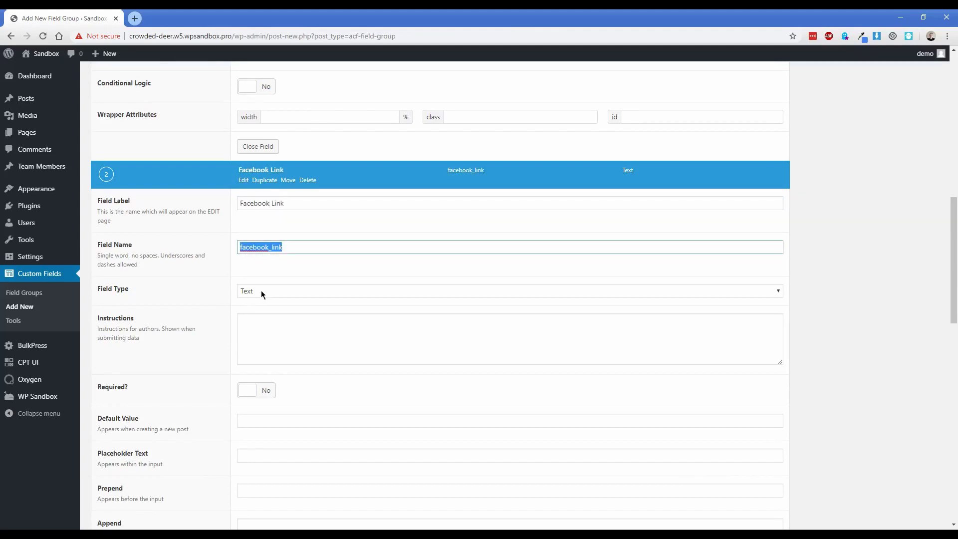
{"action": "scroll", "coordinate": [216, 297], "scroll_direction": "down", "scroll_amount": 1}
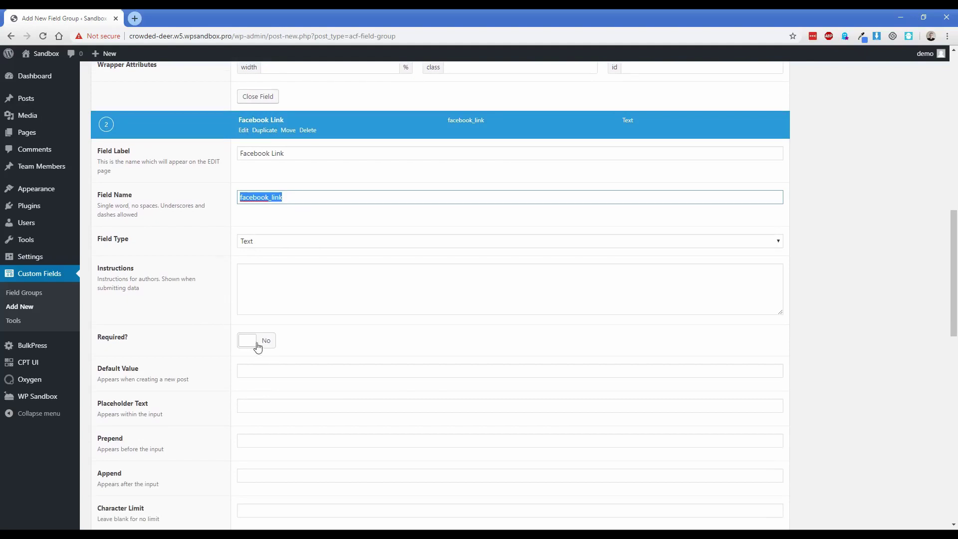
{"action": "scroll", "coordinate": [207, 344], "scroll_direction": "down", "scroll_amount": 7}
Add a required 'Phone Number' field (phone_number) and publish the field group.
{"action": "left_click", "coordinate": [764, 285]}
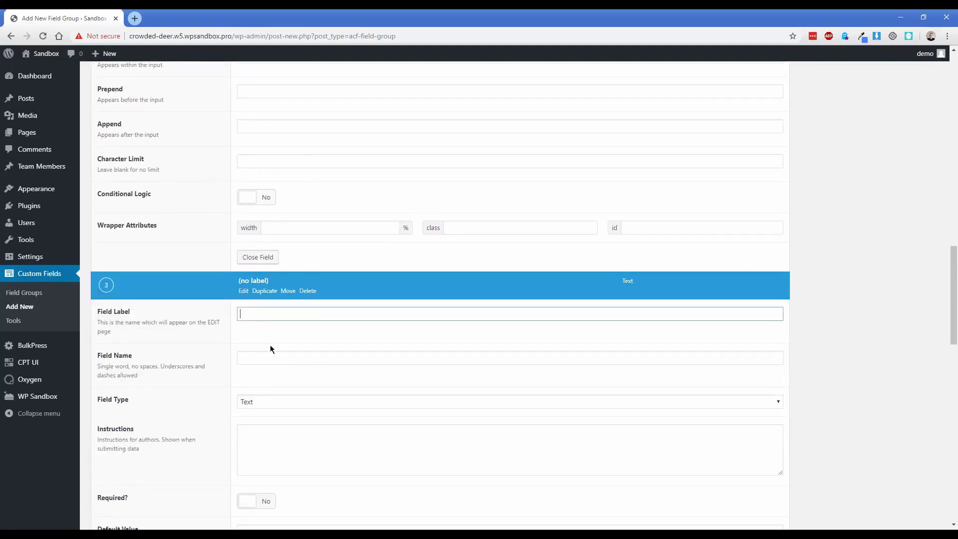
{"action": "type", "text": "Phone Number"}
{"action": "key", "text": "Tab"}
{"action": "scroll", "coordinate": [227, 337], "scroll_direction": "down", "scroll_amount": 3}
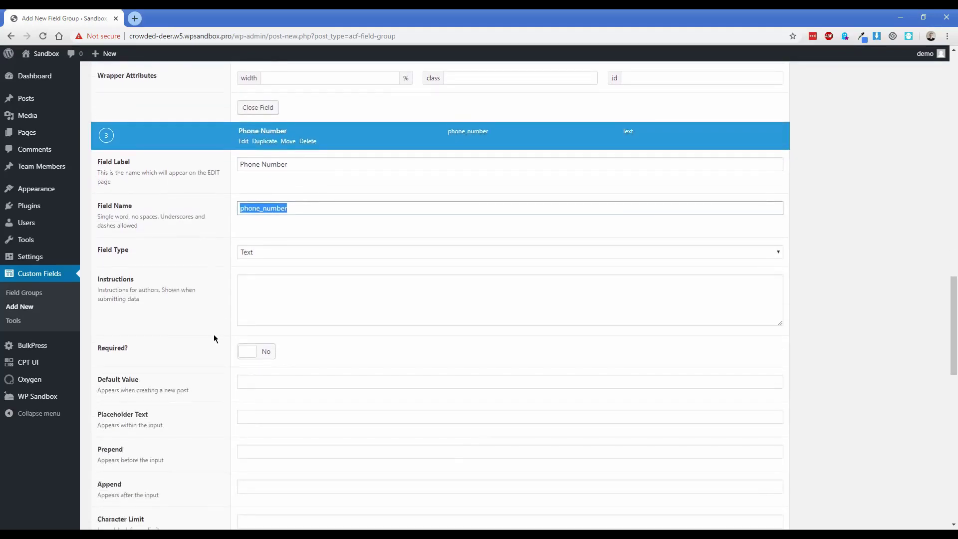
{"action": "left_click", "coordinate": [260, 355]}
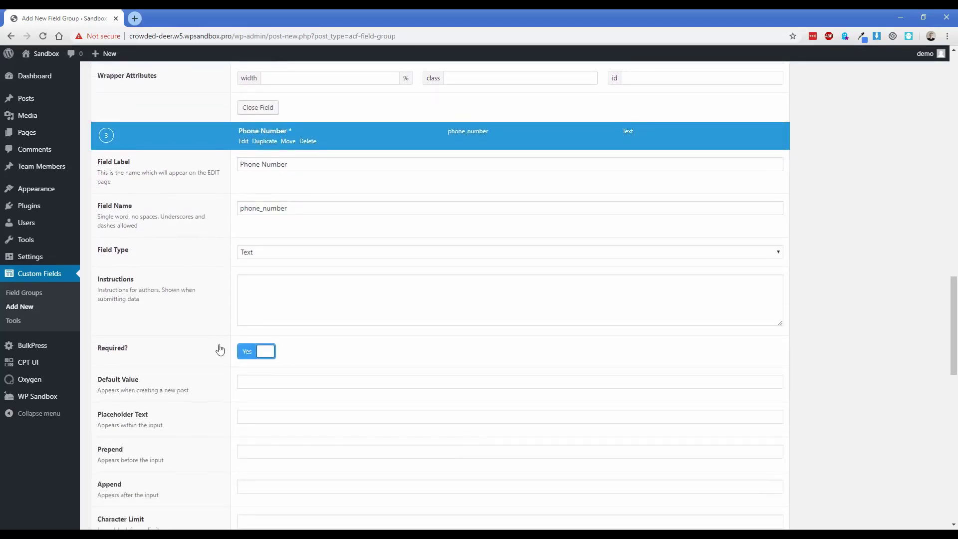
{"action": "scroll", "coordinate": [215, 329], "scroll_direction": "down", "scroll_amount": 3}
{"action": "scroll", "coordinate": [220, 314], "scroll_direction": "down", "scroll_amount": 2}
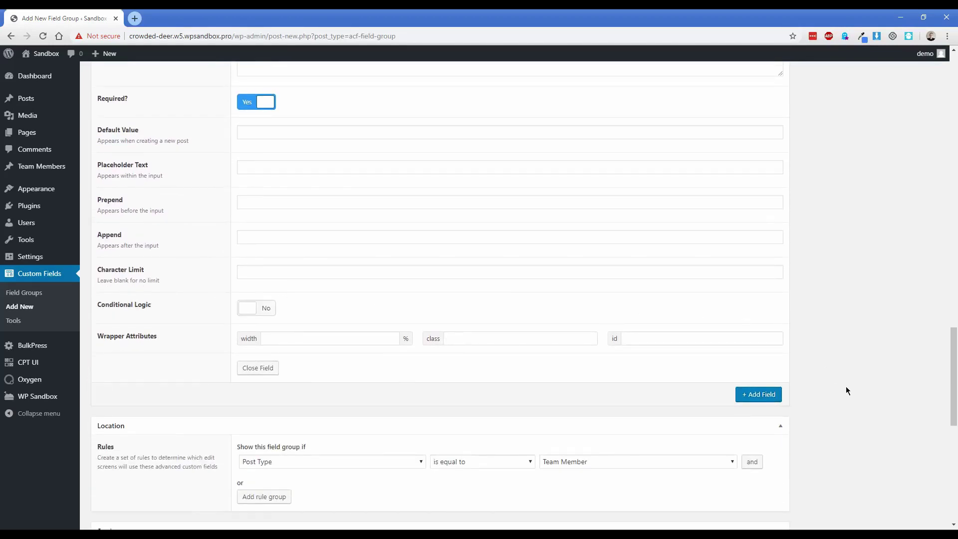
{"action": "scroll", "coordinate": [875, 293], "scroll_direction": "up", "scroll_amount": 2}
{"action": "scroll", "coordinate": [876, 293], "scroll_direction": "up", "scroll_amount": 15}
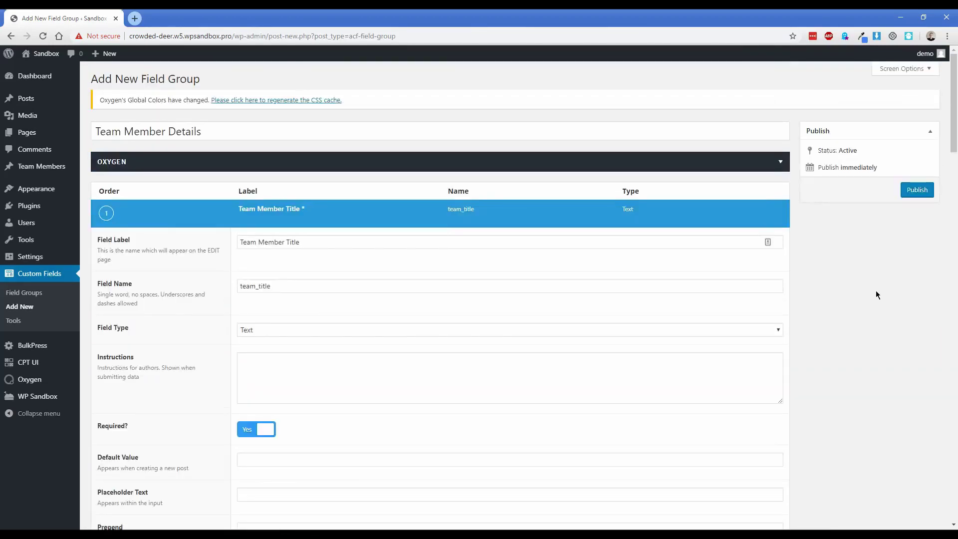
{"action": "left_click", "coordinate": [917, 190]}
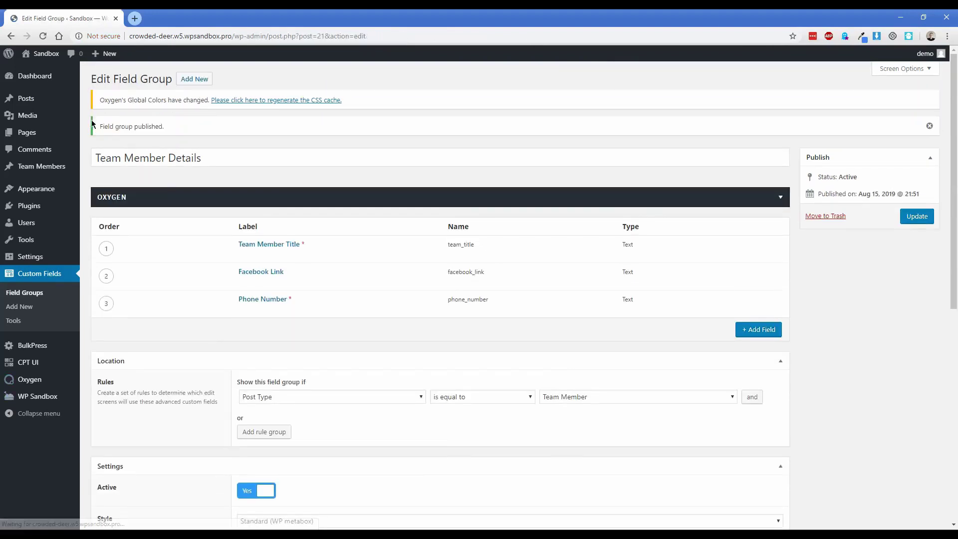
Start a new Team Member post titled with the member's full name, correcting the surname's spelling.
{"action": "mouse_move", "coordinate": [62, 166]}
{"action": "left_click", "coordinate": [101, 183]}
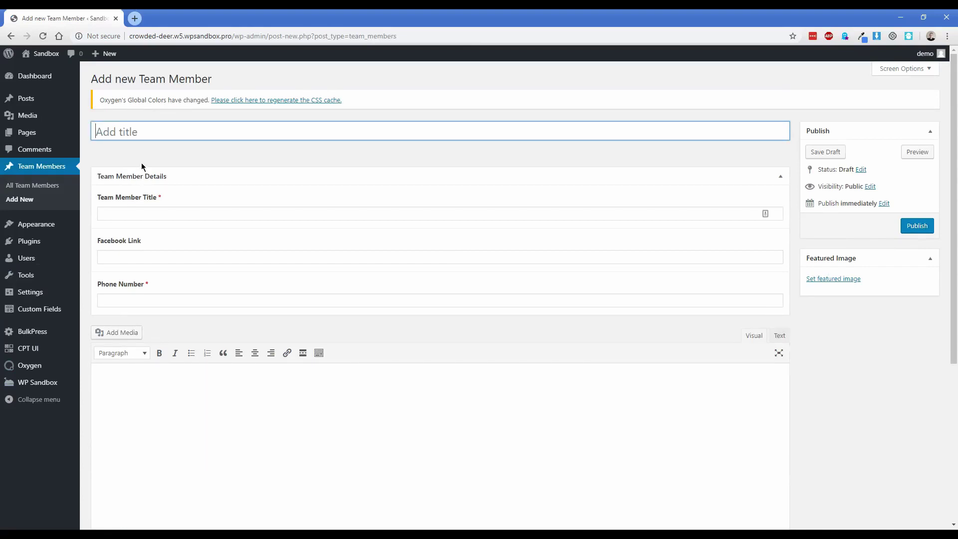
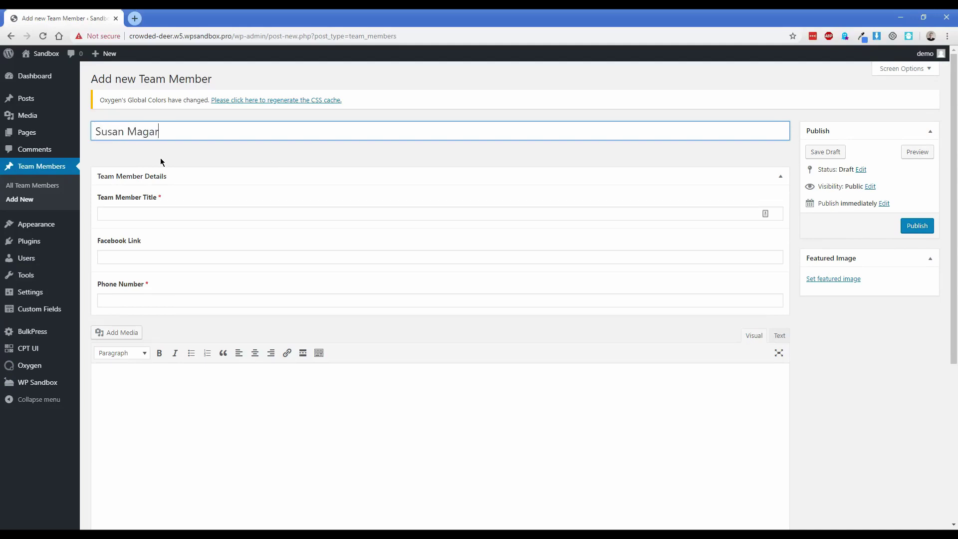
{"action": "right_click", "coordinate": [142, 133]}
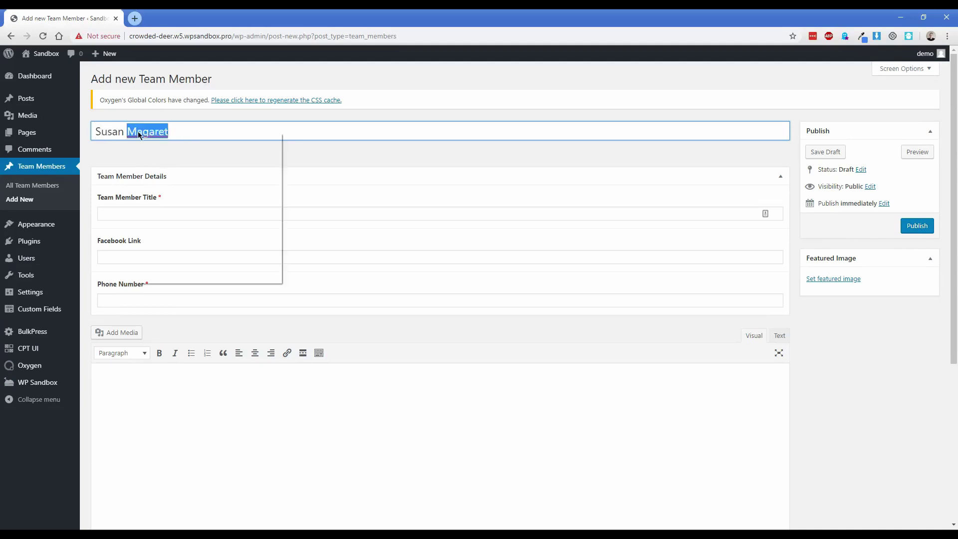
{"action": "left_click", "coordinate": [157, 141]}
Fill in Team Member Title 'Chief Financial Officer' and the member's phone number.
{"action": "left_click", "coordinate": [150, 214]}
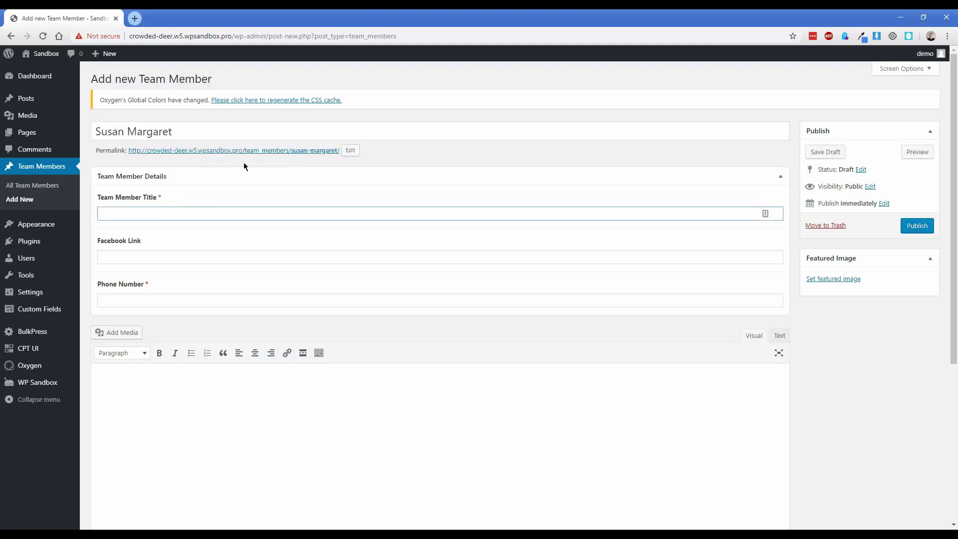
{"action": "type", "text": "Chief Financial Officer"}
{"action": "key", "text": "Tab"}
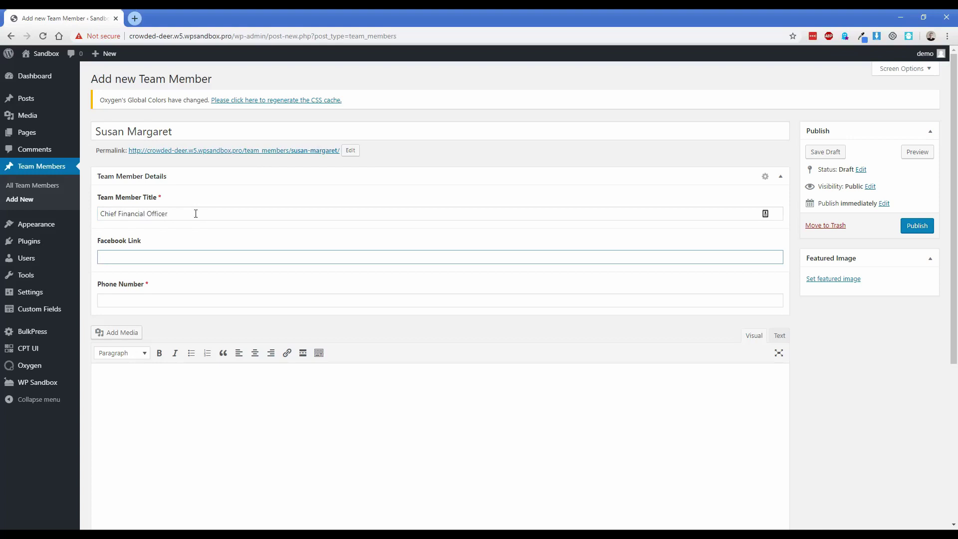
{"action": "left_click", "coordinate": [187, 294]}
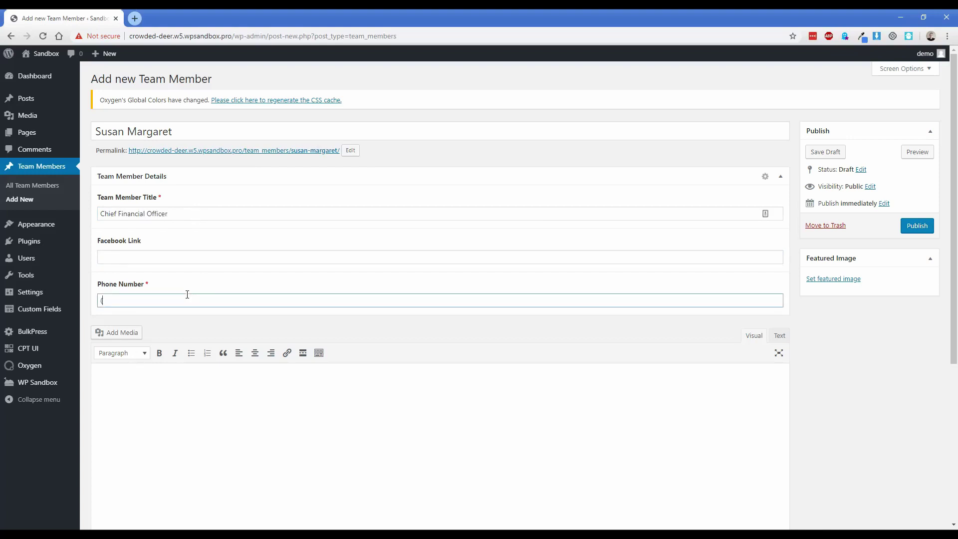
Write a one-line placeholder bio saying it will be updated later on.
{"action": "scroll", "coordinate": [187, 294], "scroll_direction": "down", "scroll_amount": 2}
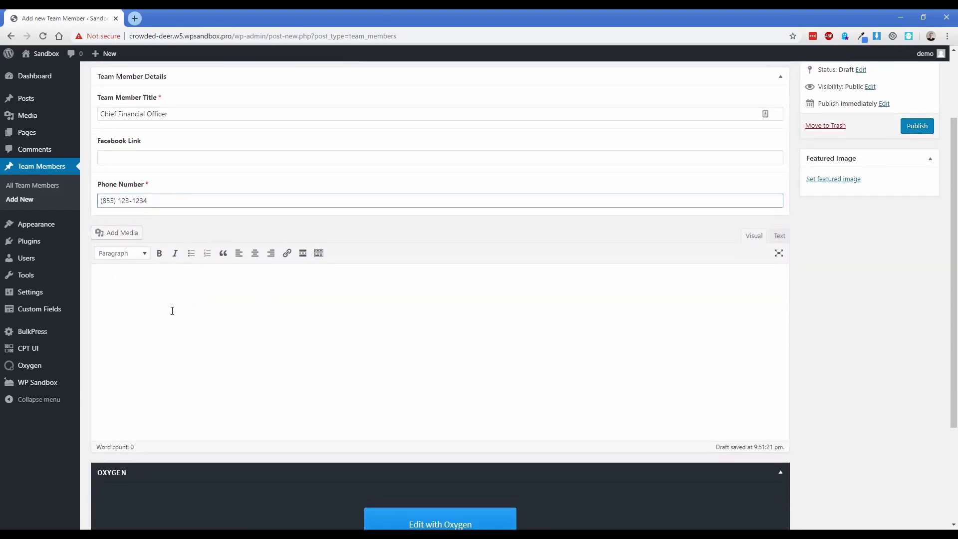
{"action": "left_click", "coordinate": [184, 289]}
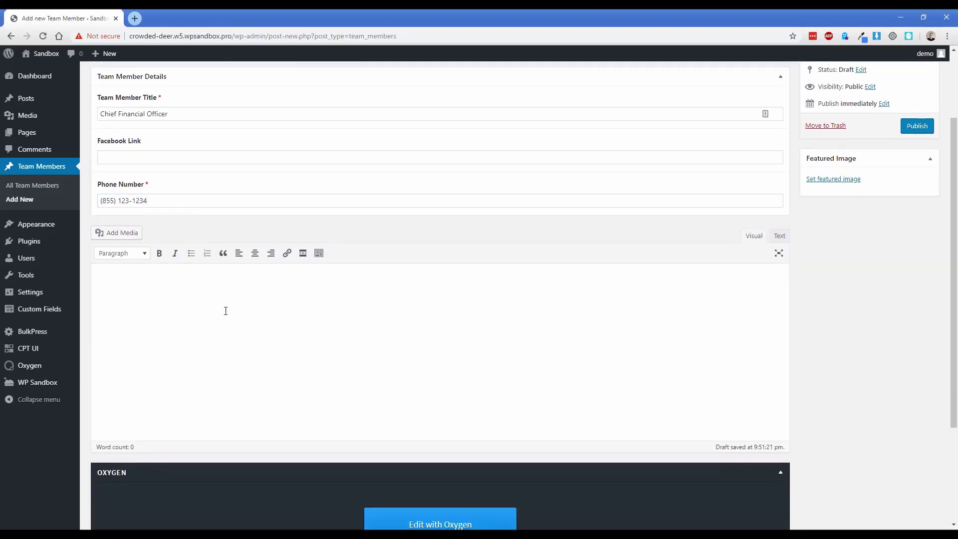
{"action": "type", "text": "This is Susan's bio and we will update "}
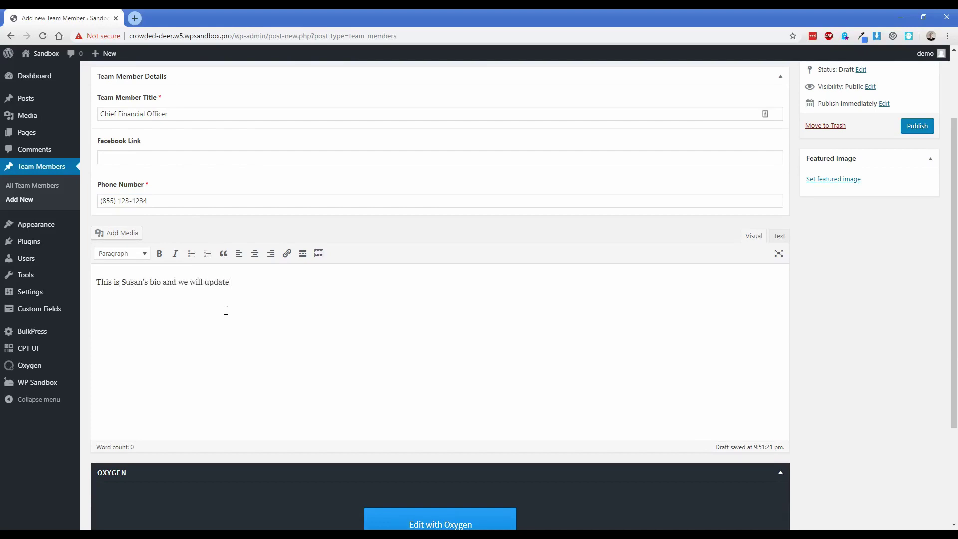
{"action": "type", "text": "it later on."}
{"action": "scroll", "coordinate": [411, 305], "scroll_direction": "up", "scroll_amount": 3}
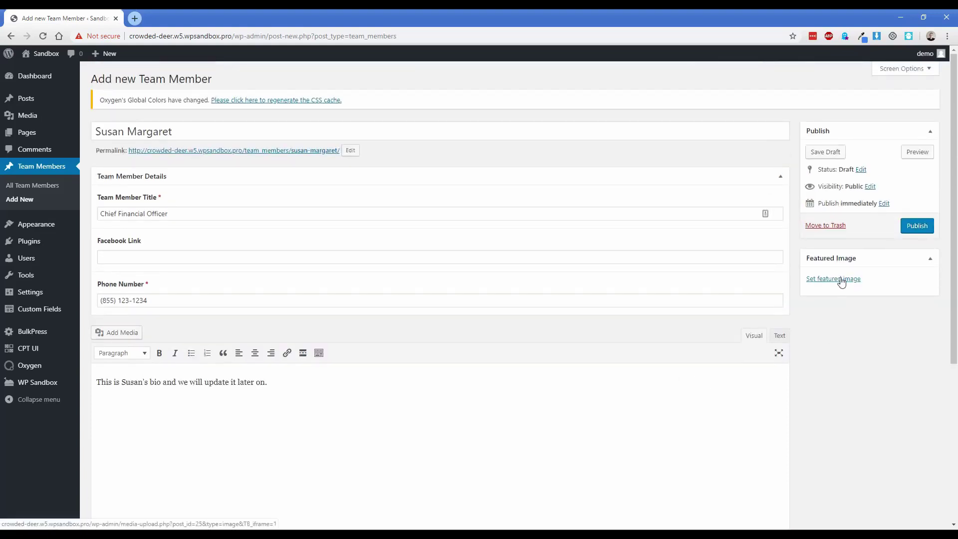
Set woman-headshot-two.jpg from the Media Library as featured image and publish the post.
{"action": "left_click", "coordinate": [842, 280]}
{"action": "left_click", "coordinate": [92, 94]}
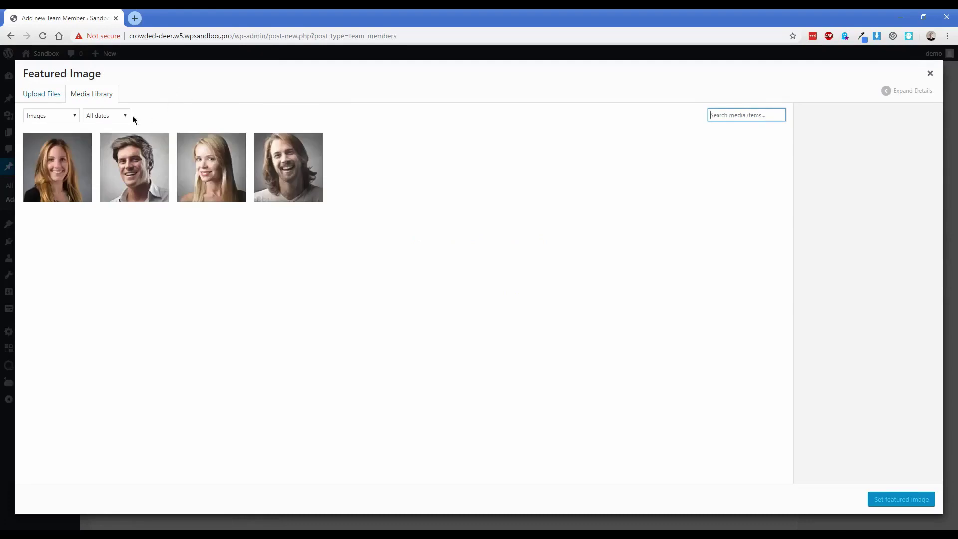
{"action": "left_click", "coordinate": [57, 167]}
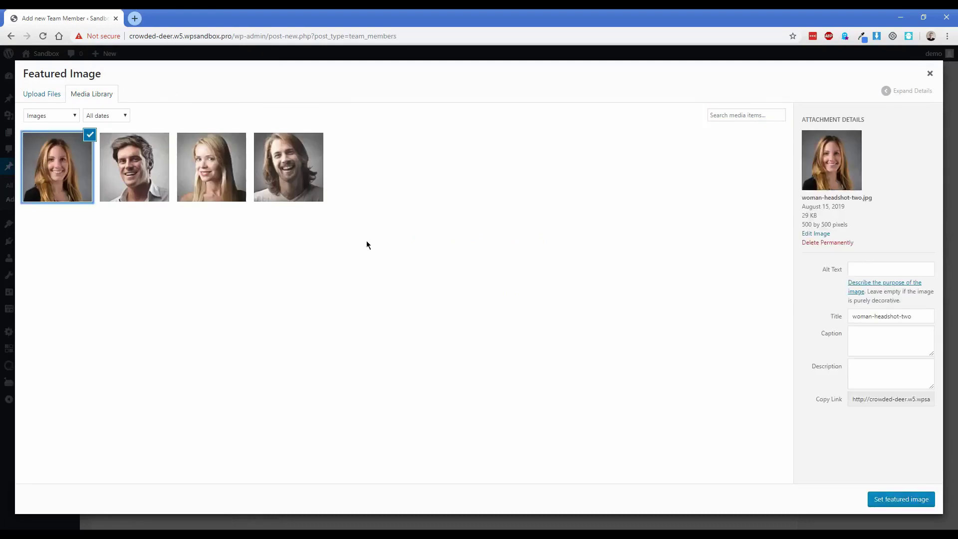
{"action": "left_click", "coordinate": [893, 501]}
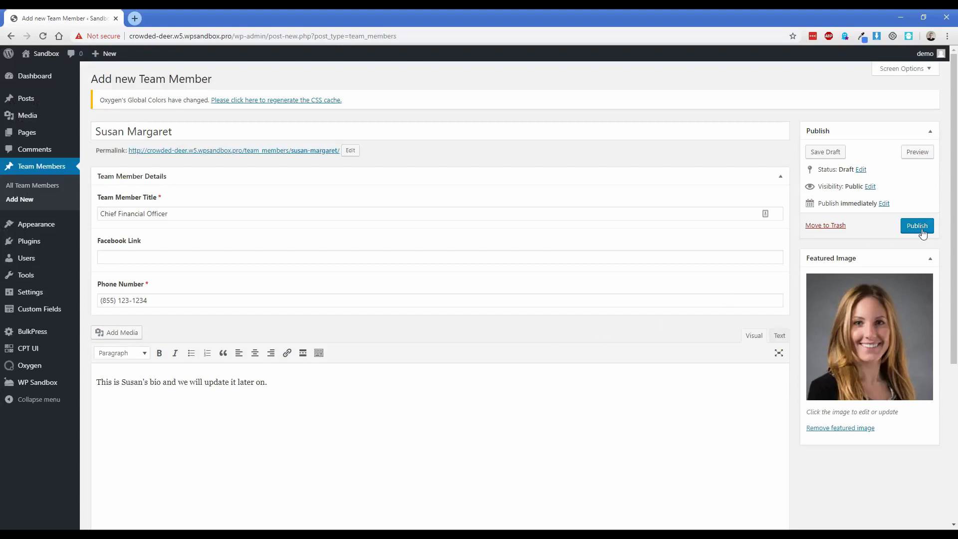
{"action": "left_click", "coordinate": [918, 227]}
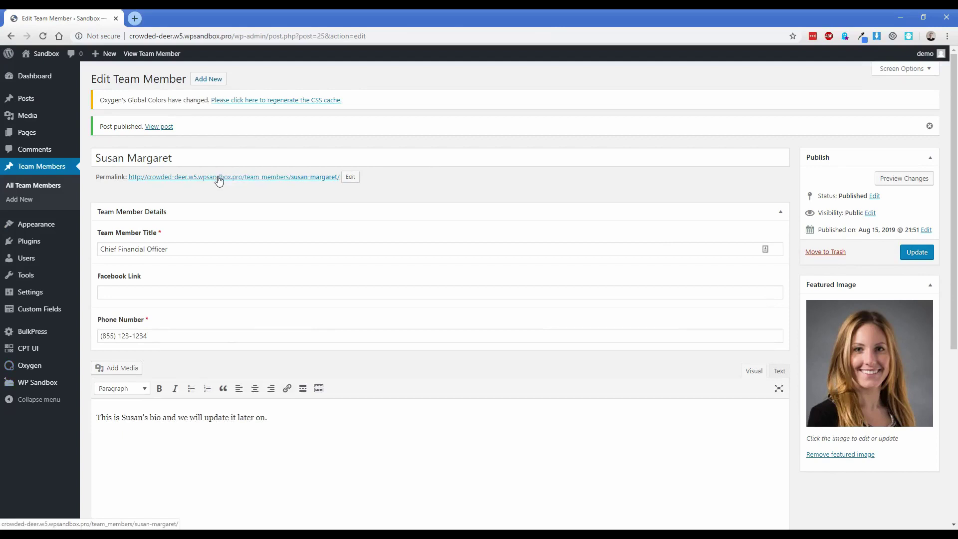
{"action": "left_click", "coordinate": [218, 177], "text": "ctrl"}
{"action": "left_click", "coordinate": [172, 18]}
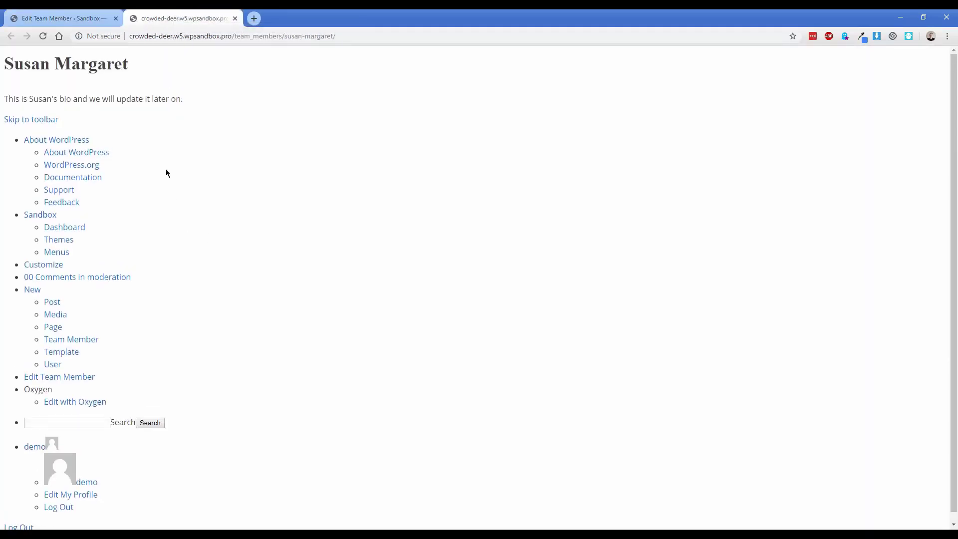
{"action": "left_click_drag", "start_coordinate": [22, 60], "coordinate": [128, 64]}
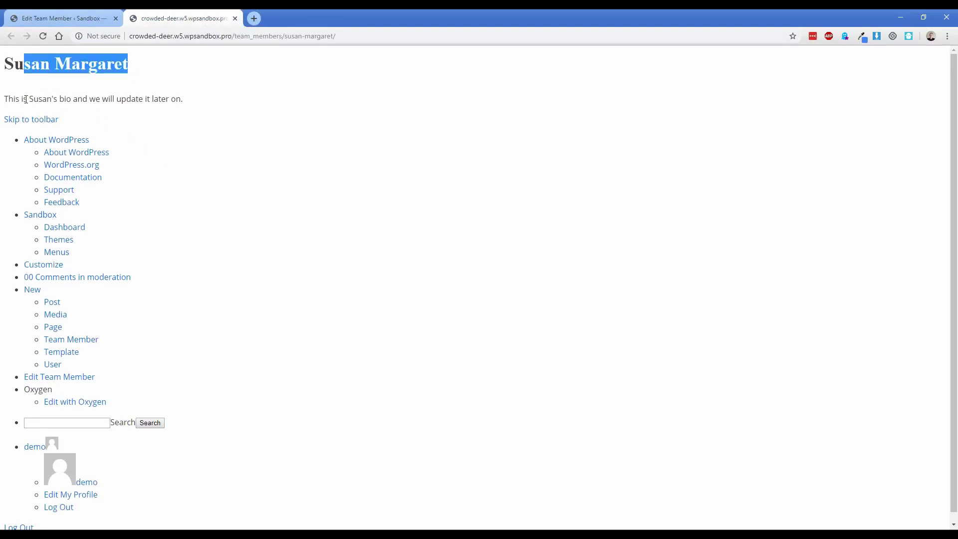
{"action": "left_click_drag", "start_coordinate": [28, 99], "coordinate": [175, 99]}
{"action": "left_click", "coordinate": [198, 101]}
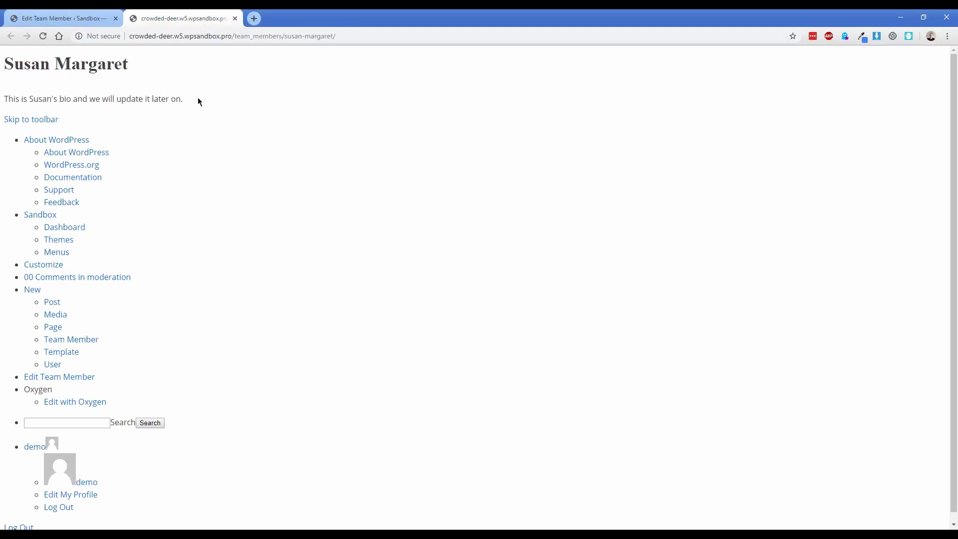
{"action": "left_click", "coordinate": [235, 19]}
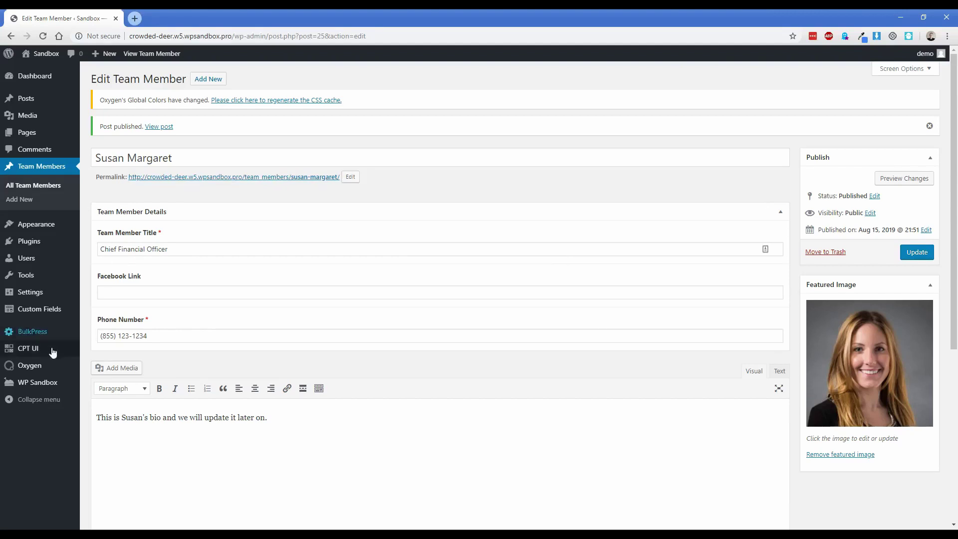
On the BulkPress Posts page, set the post type to Team Member.
{"action": "mouse_move", "coordinate": [32, 368]}
{"action": "mouse_move", "coordinate": [36, 334]}
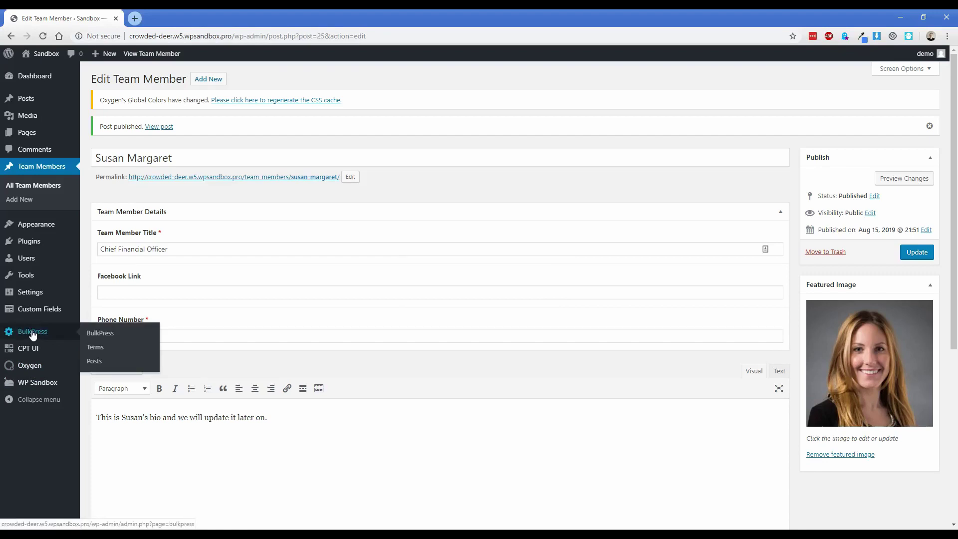
{"action": "left_click", "coordinate": [99, 367]}
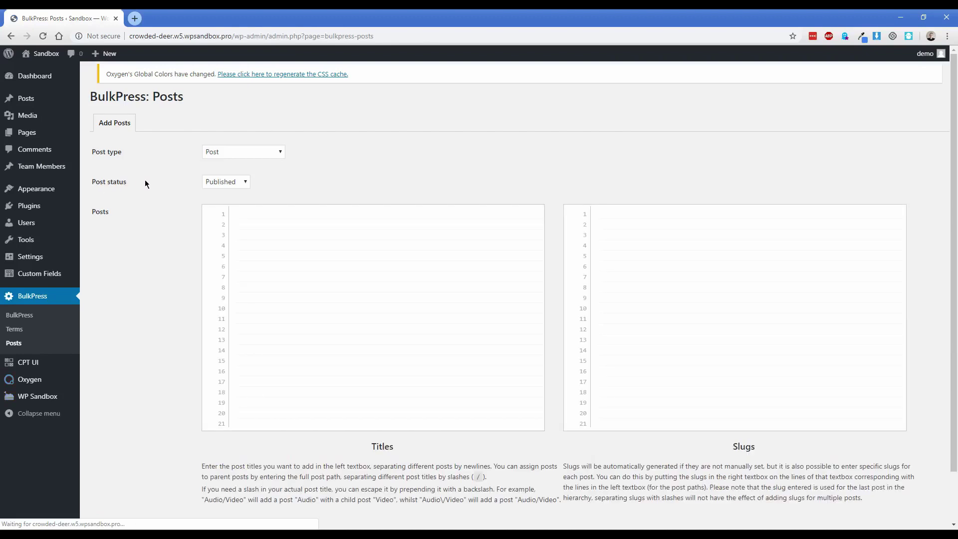
{"action": "left_click", "coordinate": [252, 151]}
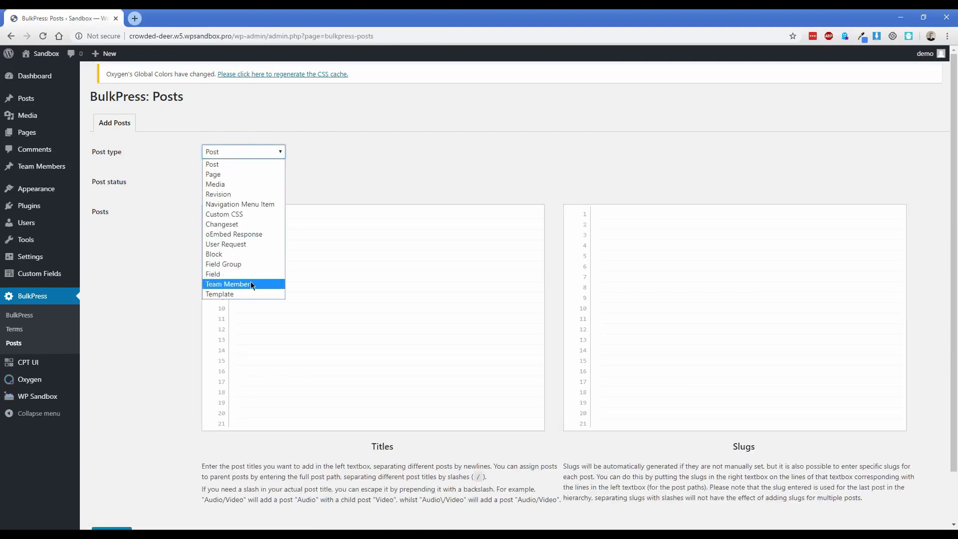
{"action": "left_click", "coordinate": [235, 282]}
Enter three team member names as titles, one per line, fix a misspelling, and add the posts.
{"action": "left_click", "coordinate": [322, 239]}
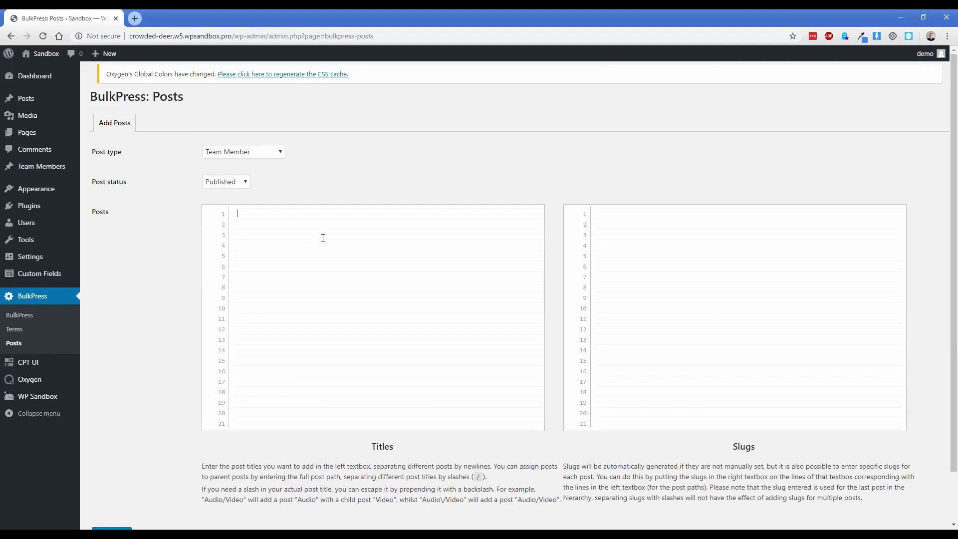
{"action": "key", "text": "Return"}
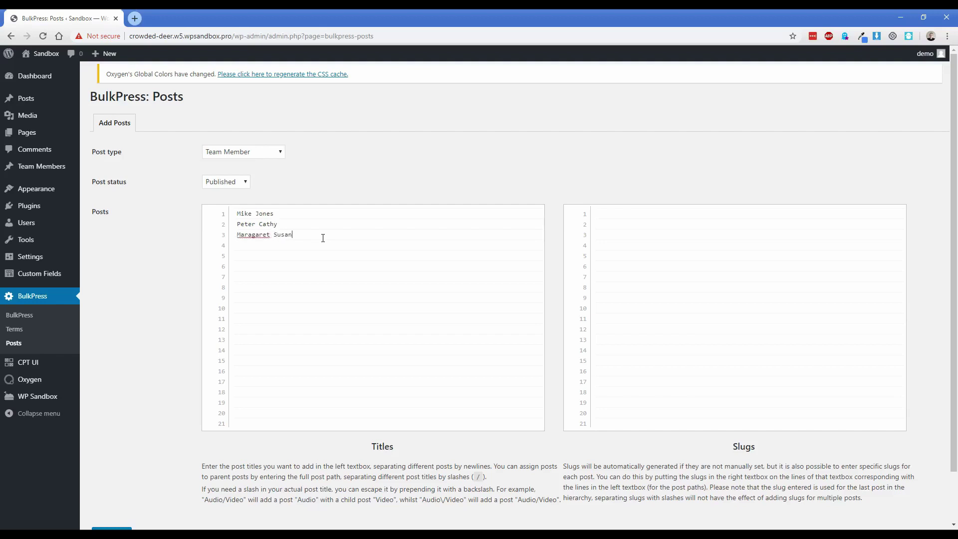
{"action": "right_click", "coordinate": [249, 234]}
{"action": "left_click", "coordinate": [283, 244]}
{"action": "scroll", "coordinate": [164, 385], "scroll_direction": "down", "scroll_amount": 1}
{"action": "left_click", "coordinate": [104, 479]}
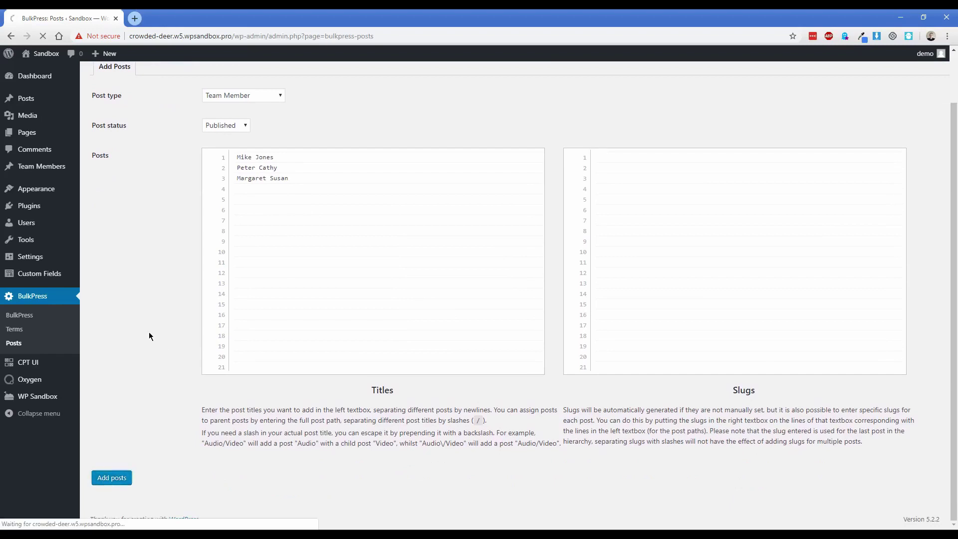
Open a team member's edit page in a new tab, then go to Oxygen's Templates list.
{"action": "mouse_move", "coordinate": [68, 164]}
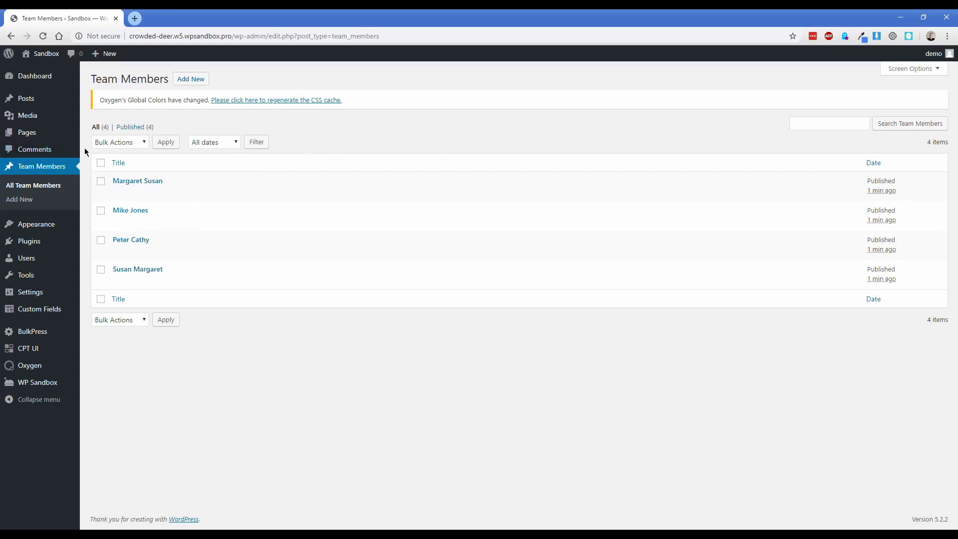
{"action": "mouse_move", "coordinate": [35, 369]}
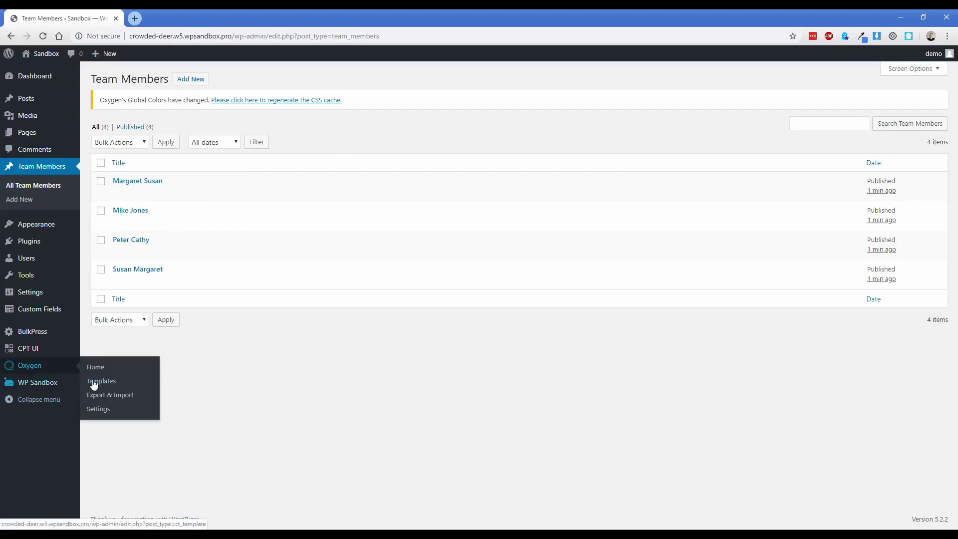
{"action": "left_click", "coordinate": [138, 180], "text": "ctrl+shift"}
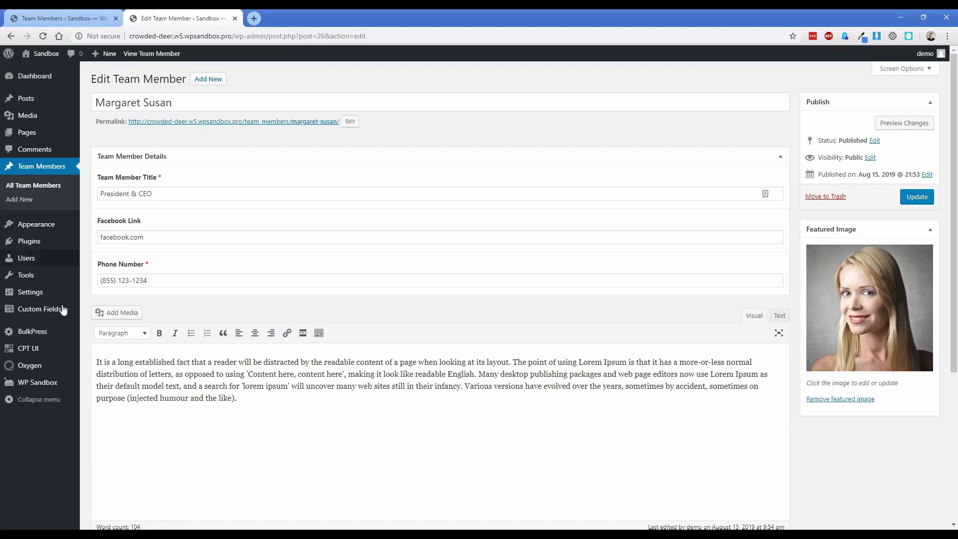
{"action": "left_click", "coordinate": [94, 365]}
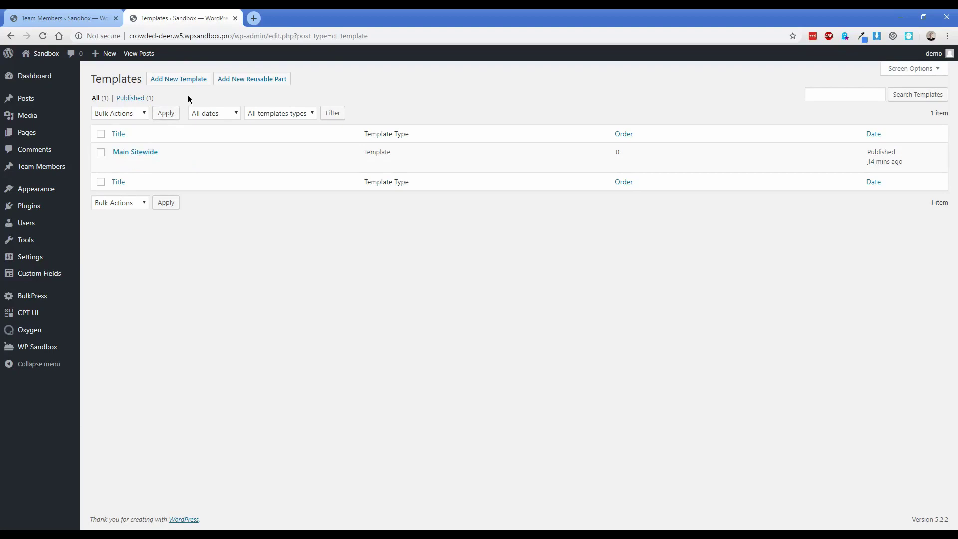
Publish Oxygen template 'Team Member Details' inheriting Main Sitewide, applied to Singular > Team Members.
{"action": "left_click", "coordinate": [176, 81]}
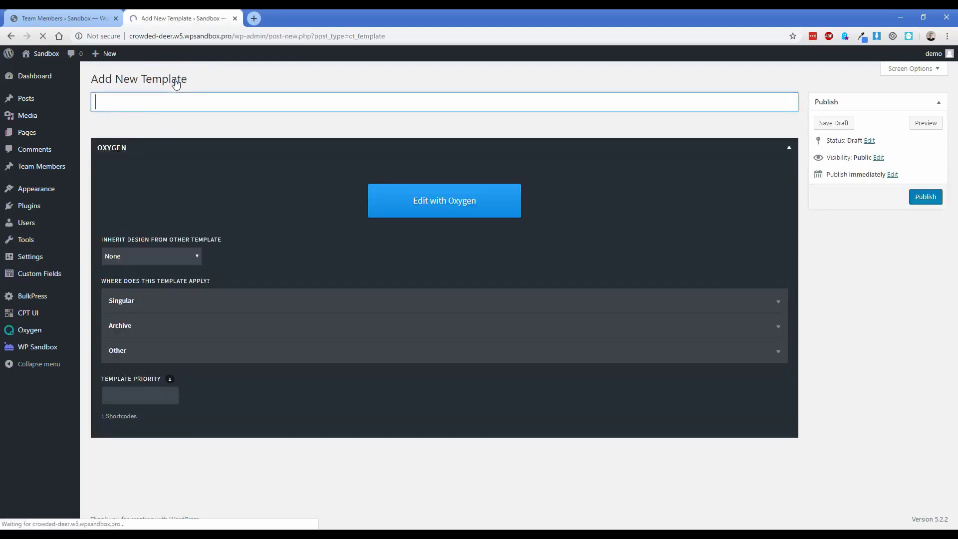
{"action": "type", "text": "Team "}
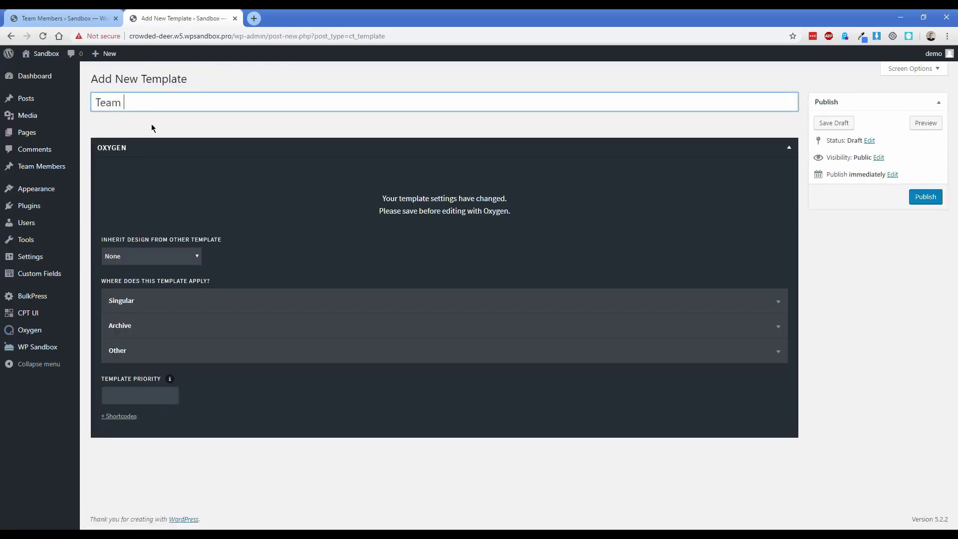
{"action": "type", "text": "Member Details"}
{"action": "left_click", "coordinate": [146, 256]}
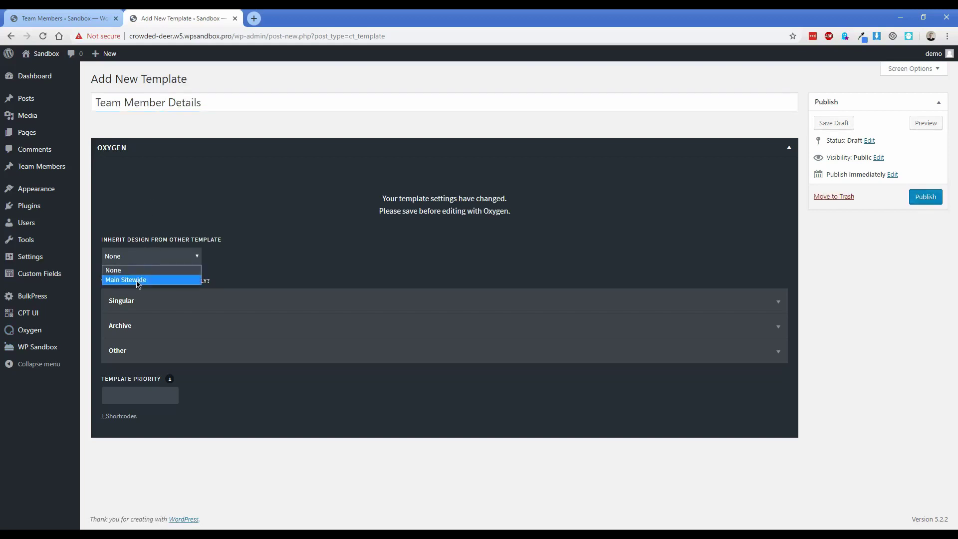
{"action": "left_click", "coordinate": [136, 280]}
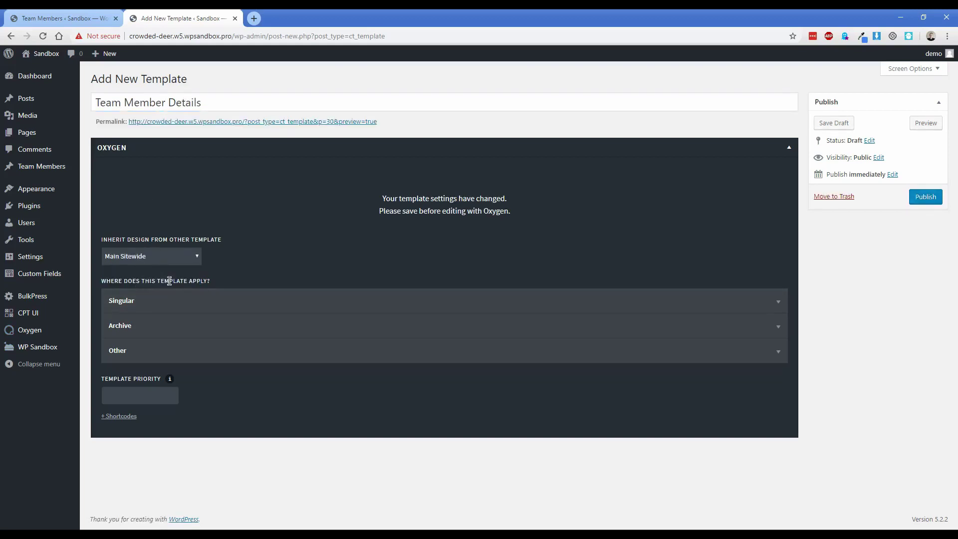
{"action": "left_click", "coordinate": [155, 301]}
{"action": "scroll", "coordinate": [154, 314], "scroll_direction": "down", "scroll_amount": 2}
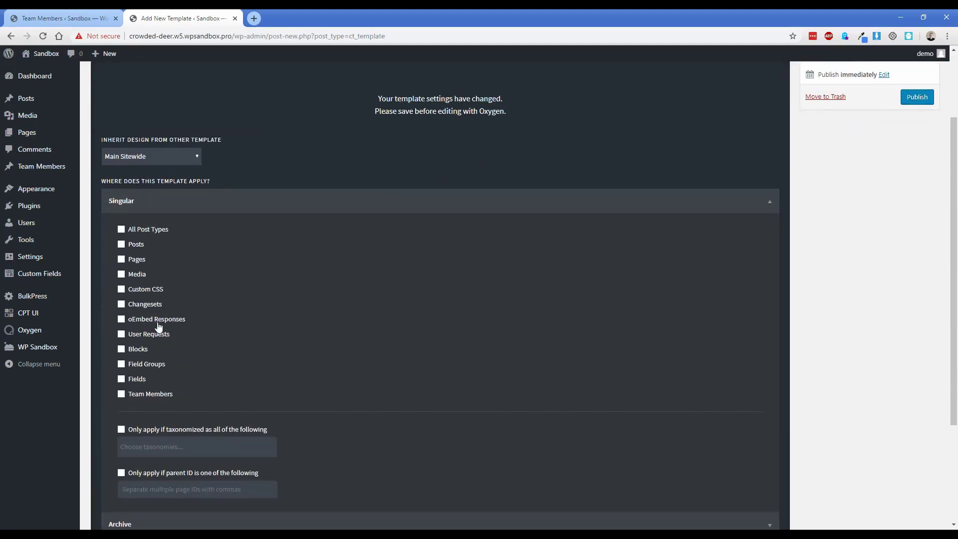
{"action": "left_click", "coordinate": [140, 395]}
{"action": "scroll", "coordinate": [878, 248], "scroll_direction": "up", "scroll_amount": 2}
{"action": "left_click", "coordinate": [916, 199]}
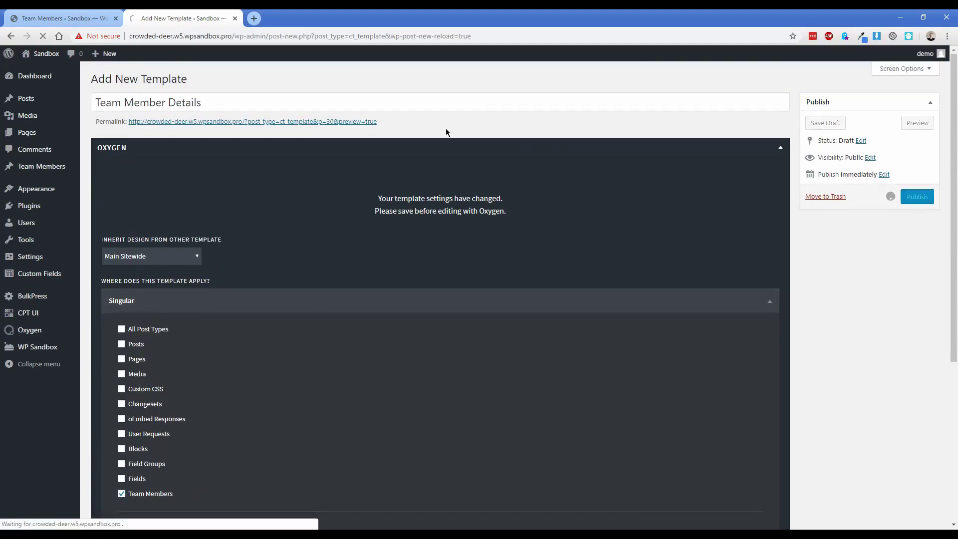
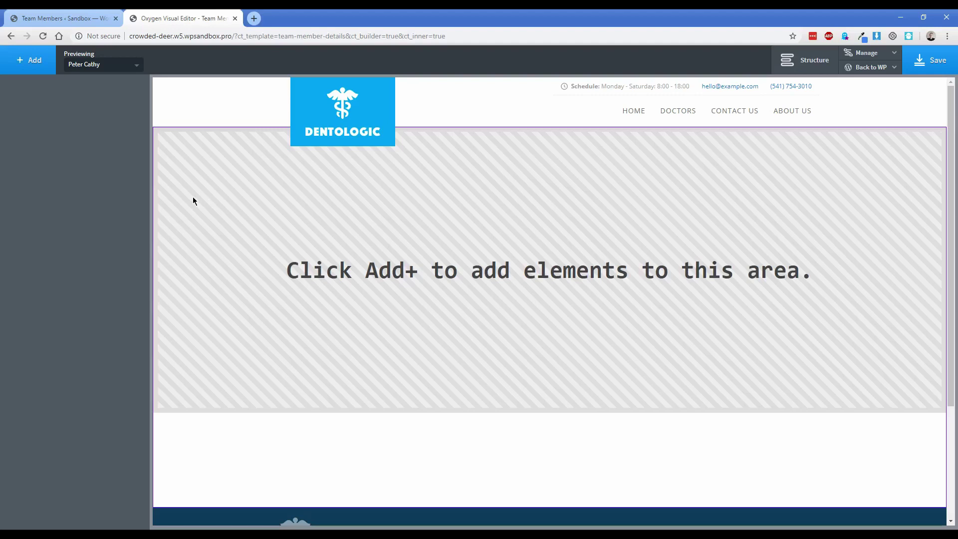
Add a section to the empty template holding a 40/60 two-column row.
{"action": "left_click", "coordinate": [49, 67]}
{"action": "left_click", "coordinate": [41, 154]}
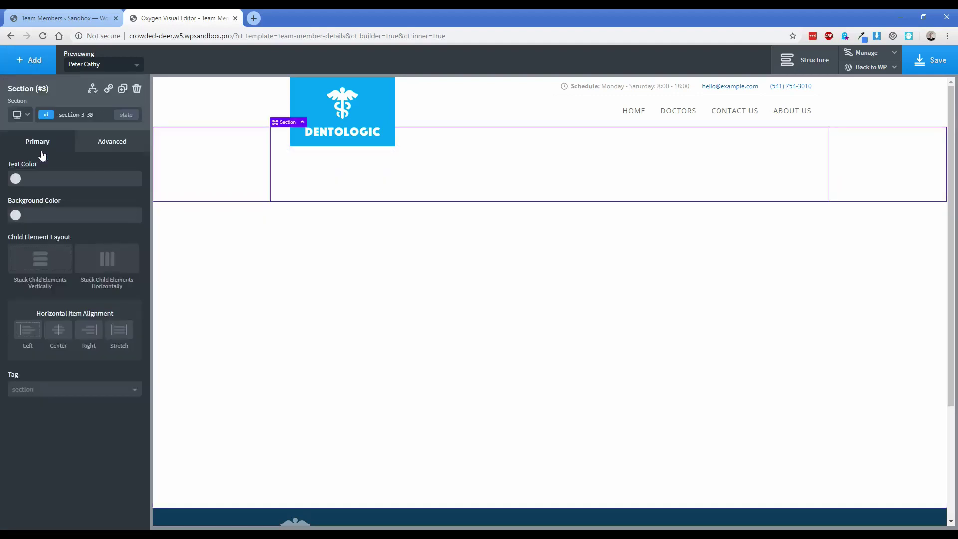
{"action": "left_click", "coordinate": [30, 60]}
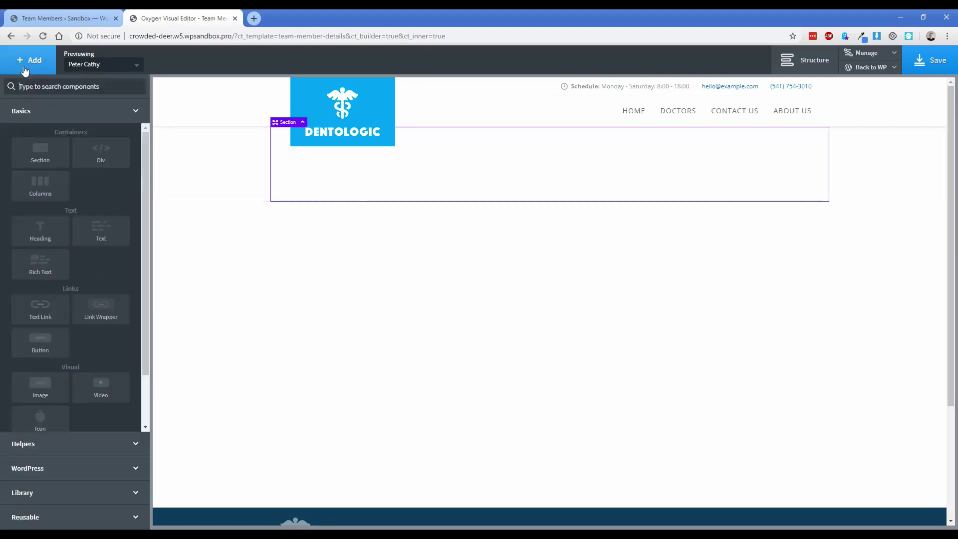
{"action": "left_click", "coordinate": [38, 195]}
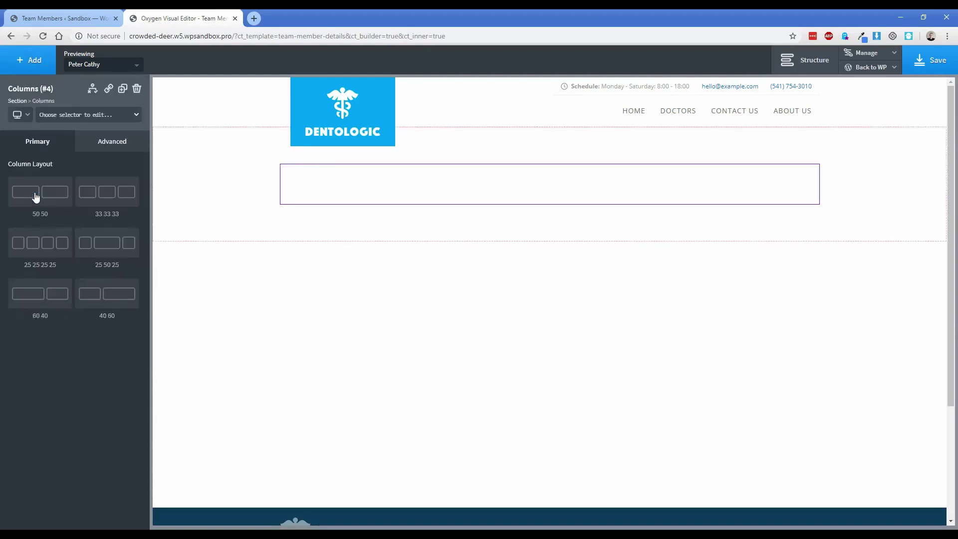
{"action": "left_click", "coordinate": [103, 296]}
Set the left column's width to 30% and bring up its Advanced background settings.
{"action": "left_click", "coordinate": [348, 195]}
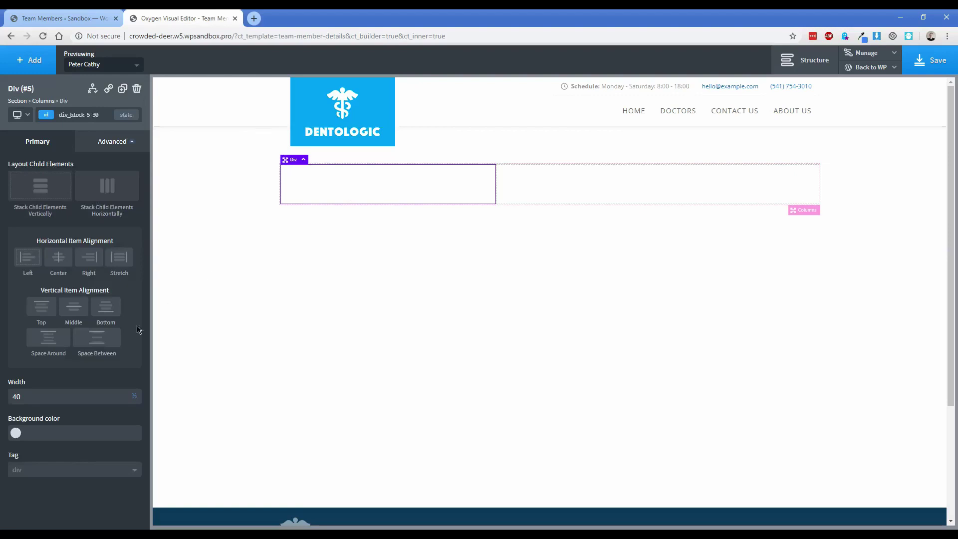
{"action": "double_click", "coordinate": [95, 395]}
{"action": "type", "text": "30"}
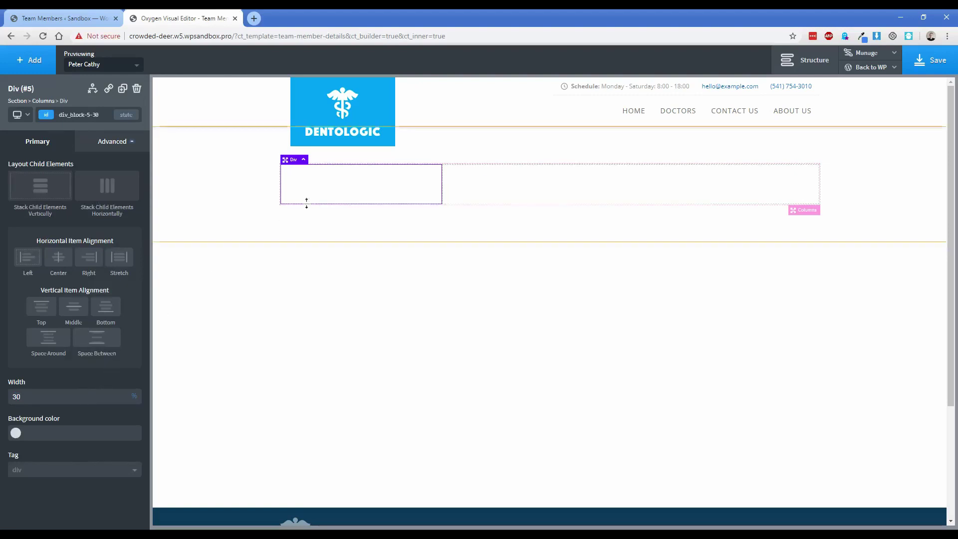
{"action": "left_click", "coordinate": [99, 143]}
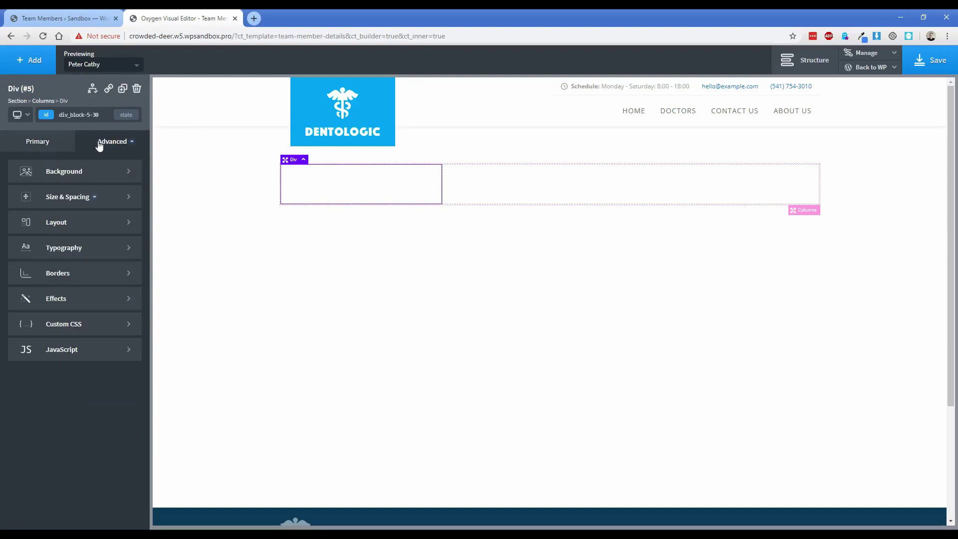
{"action": "left_click", "coordinate": [79, 175]}
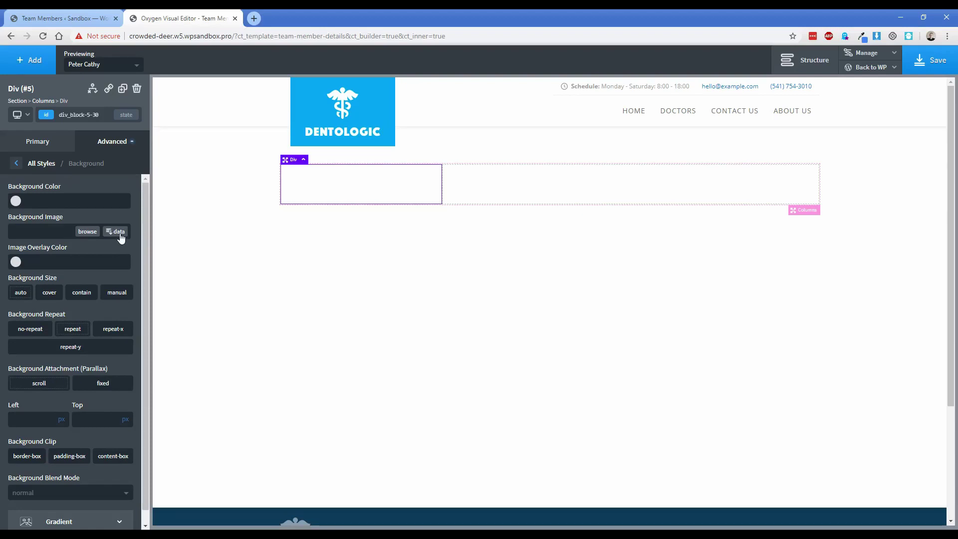
Use the post's featured image as the left column's background, sized to cover.
{"action": "left_click", "coordinate": [119, 232]}
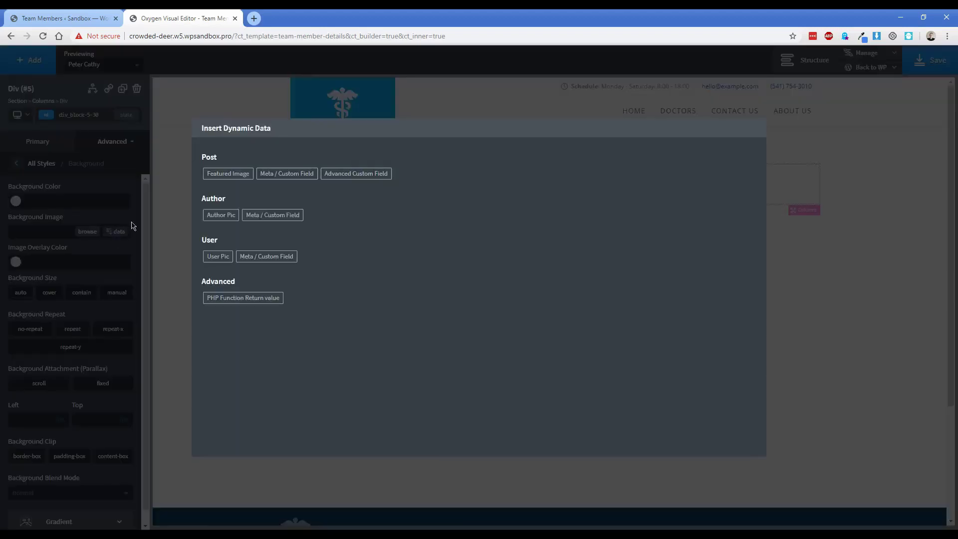
{"action": "left_click", "coordinate": [236, 175]}
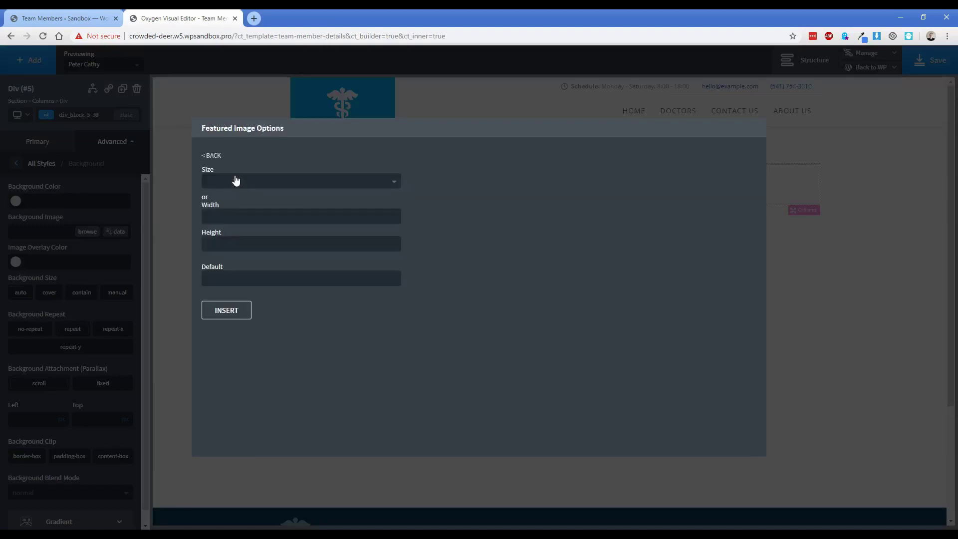
{"action": "left_click", "coordinate": [225, 309]}
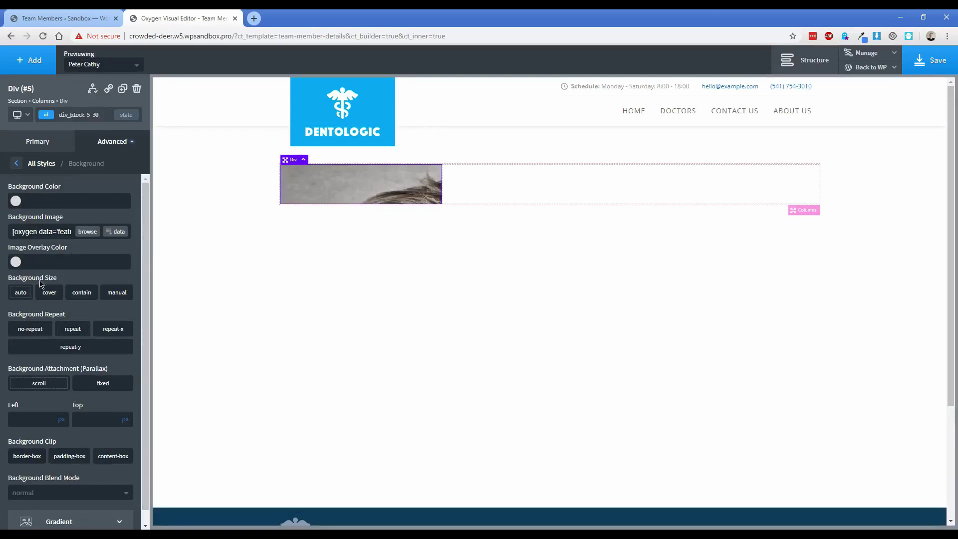
{"action": "left_click", "coordinate": [82, 293]}
{"action": "left_click", "coordinate": [46, 297]}
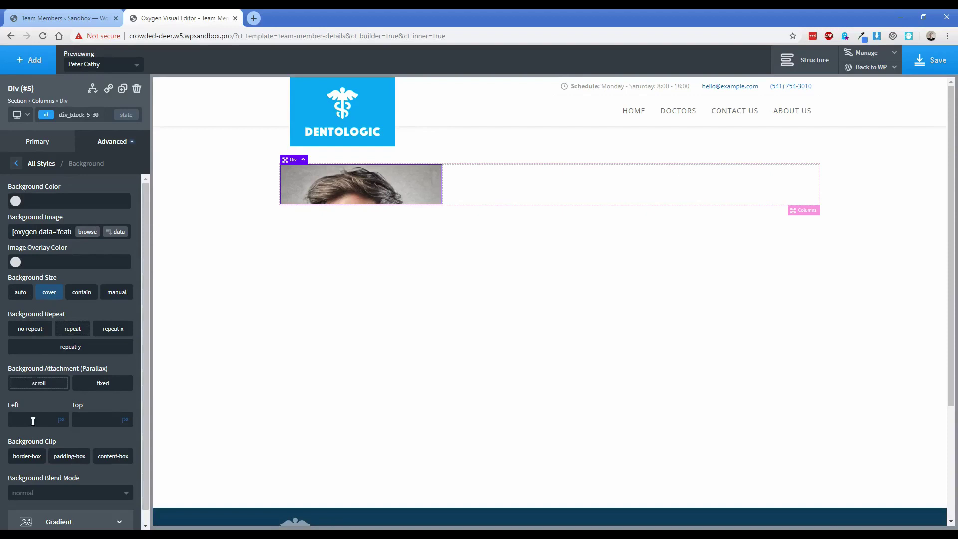
Centre the background image at 50% left and 50% top.
{"action": "type", "text": "50"}
{"action": "left_click", "coordinate": [62, 419]}
{"action": "left_click", "coordinate": [65, 415]}
{"action": "type", "text": "50"}
{"action": "left_click", "coordinate": [126, 420]}
{"action": "left_click", "coordinate": [126, 413]}
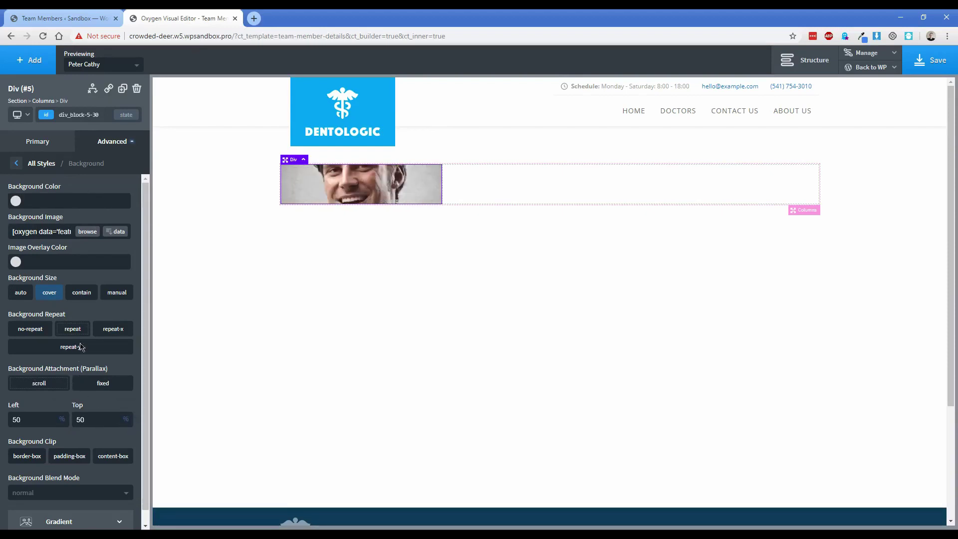
Set the left column's height to 325px in Size & Spacing.
{"action": "left_click", "coordinate": [103, 145]}
{"action": "left_click", "coordinate": [81, 200]}
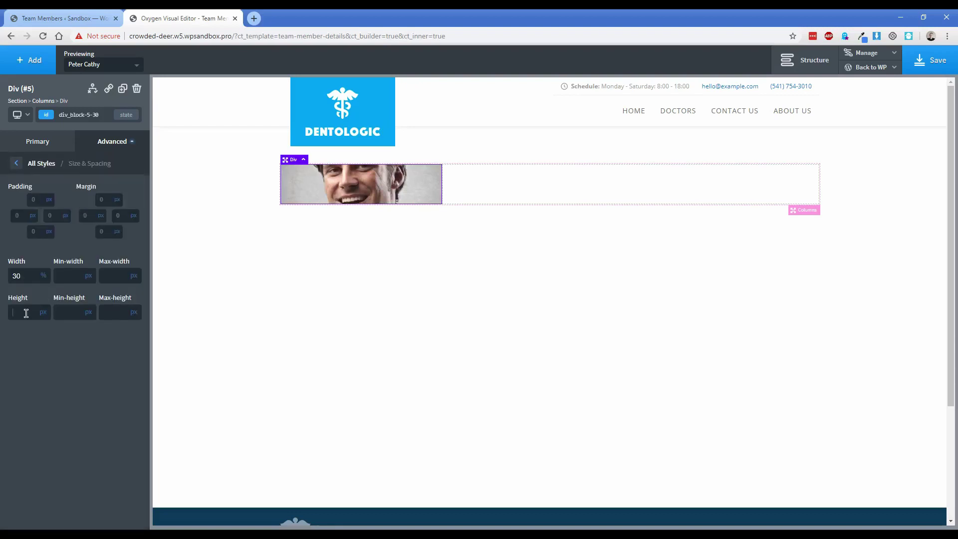
{"action": "type", "text": "325"}
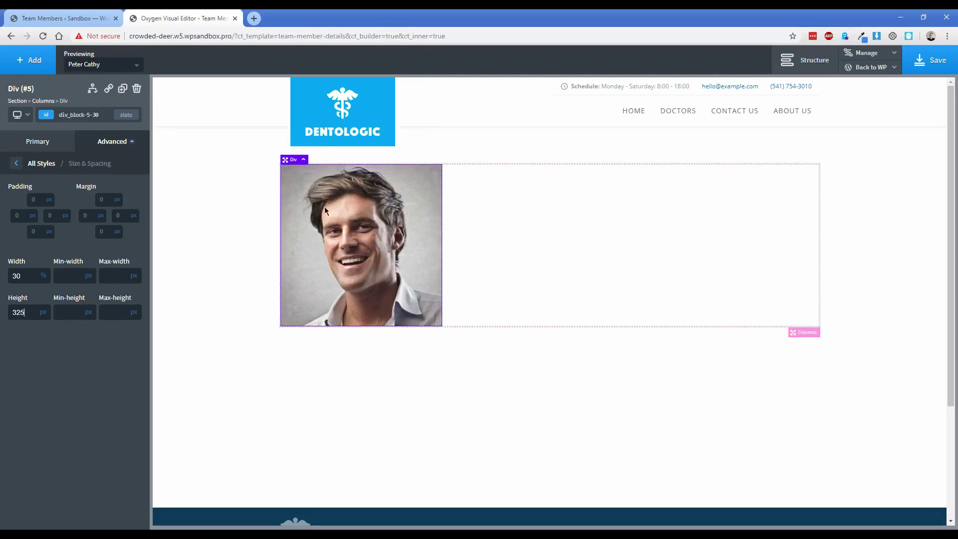
{"action": "left_click", "coordinate": [517, 227]}
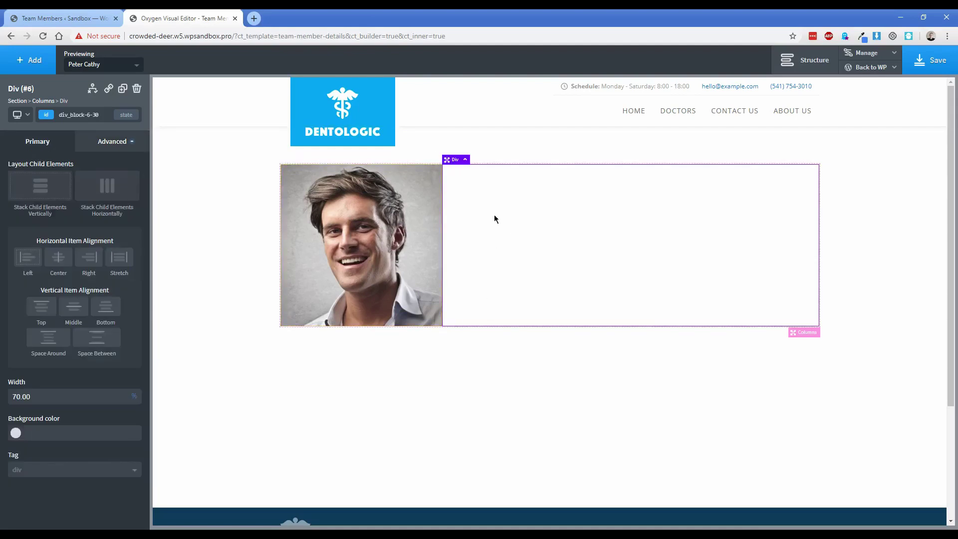
Add a heading component inside the right column.
{"action": "left_click", "coordinate": [389, 216]}
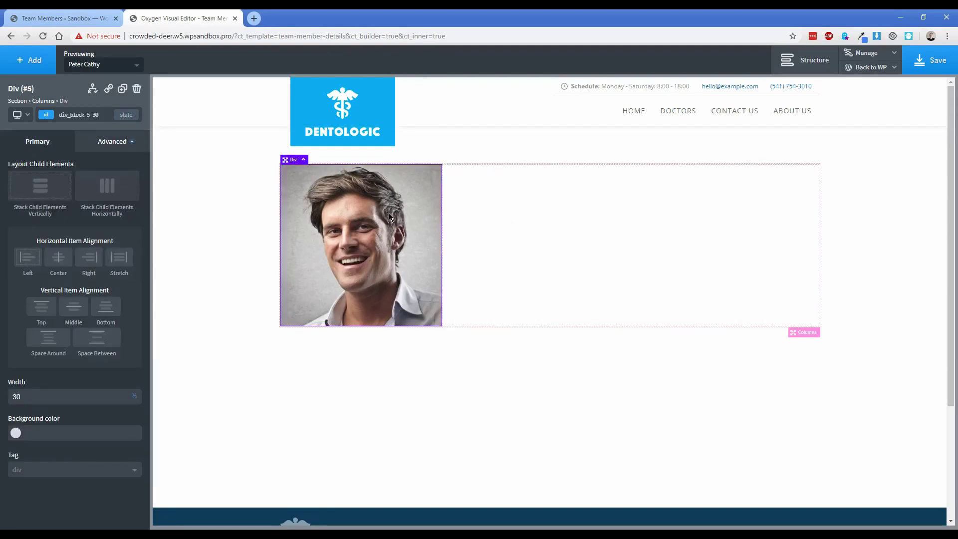
{"action": "left_click", "coordinate": [528, 209]}
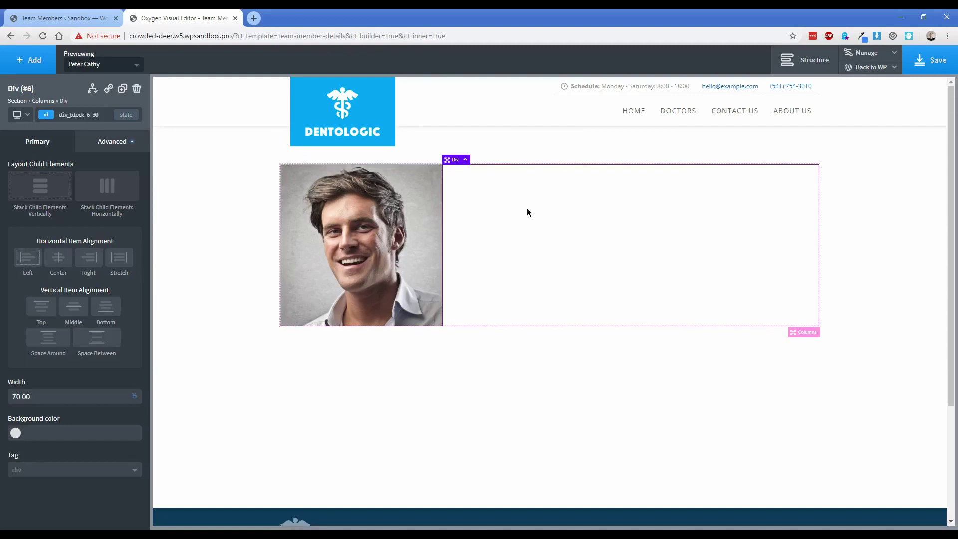
{"action": "left_click", "coordinate": [30, 60]}
{"action": "left_click", "coordinate": [39, 235]}
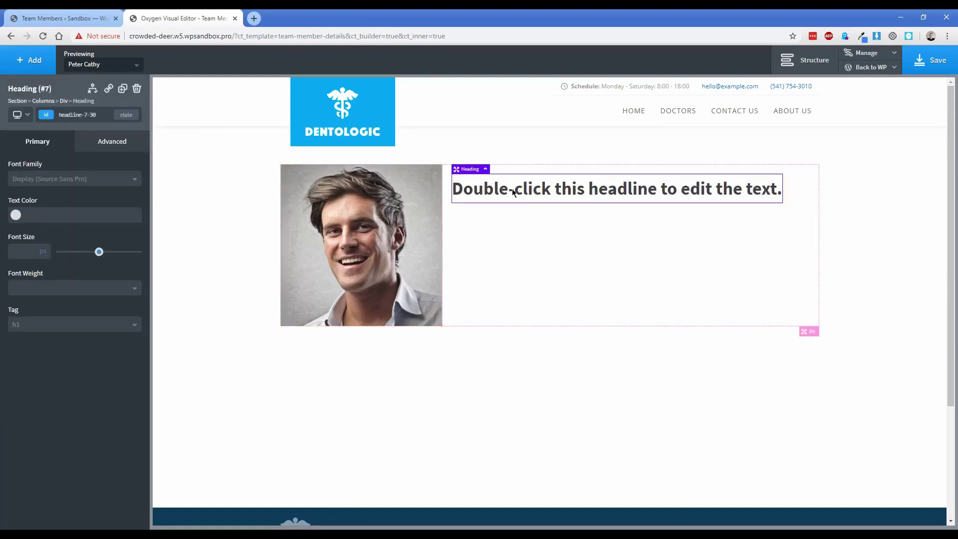
Replace the heading's placeholder text with the dynamic Post Title.
{"action": "double_click", "coordinate": [549, 190]}
{"action": "double_click", "coordinate": [554, 190]}
{"action": "key", "text": "ctrl+a"}
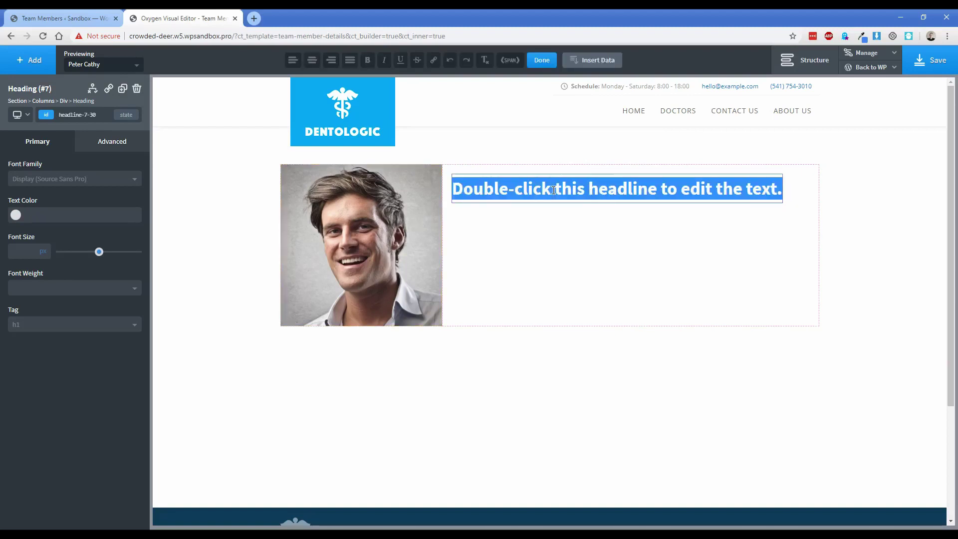
{"action": "left_click", "coordinate": [602, 66]}
{"action": "left_click", "coordinate": [214, 175]}
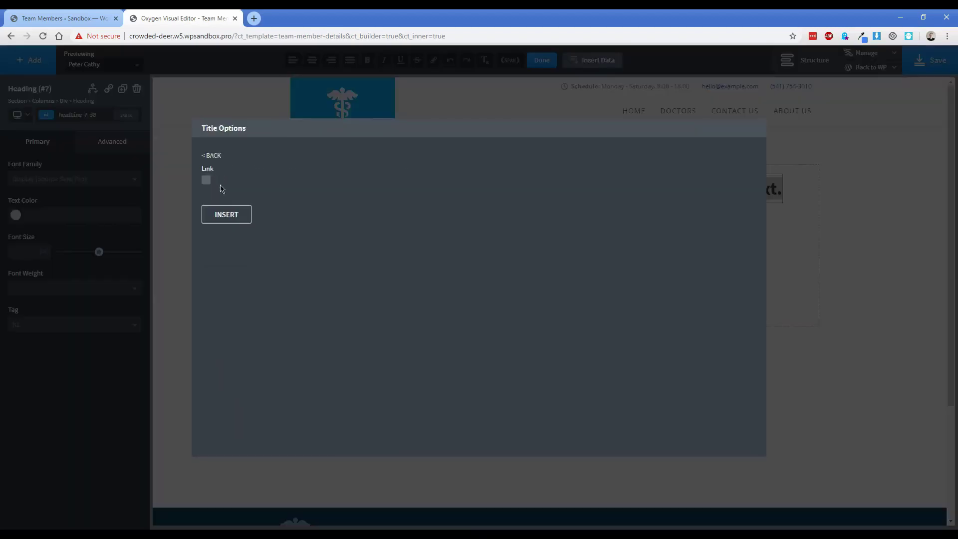
{"action": "left_click", "coordinate": [227, 215]}
{"action": "left_click", "coordinate": [213, 218]}
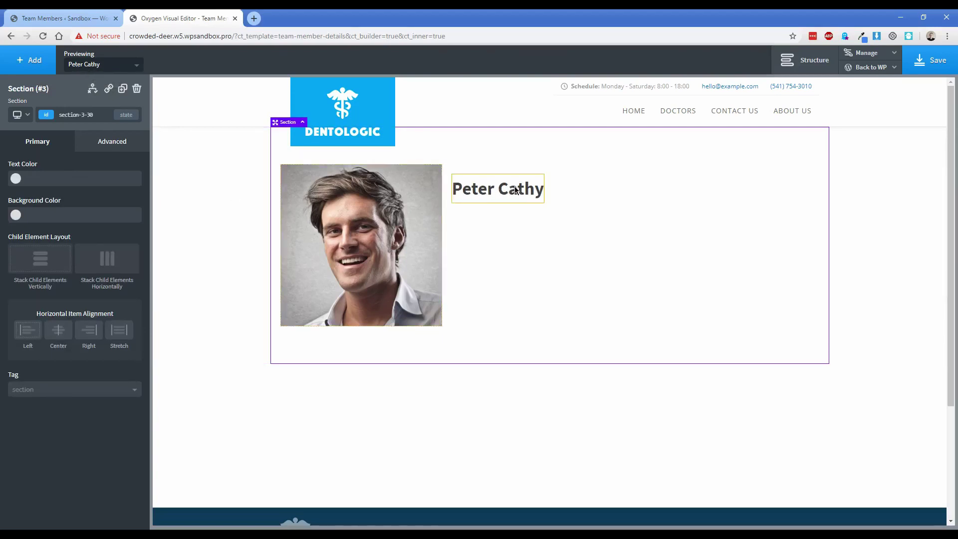
{"action": "left_click", "coordinate": [514, 190]}
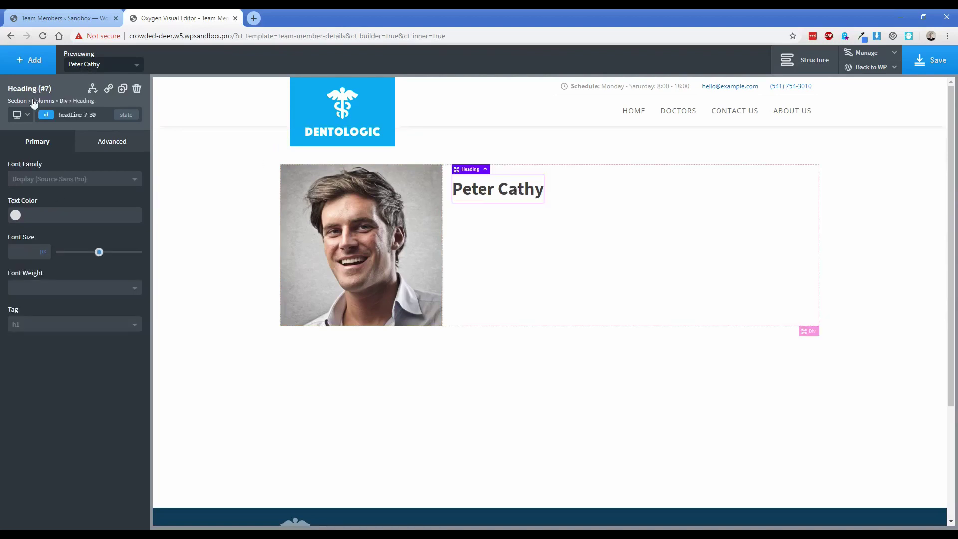
Add a text block under the name bound to the Team Member Title field, showing 'Service Manager'.
{"action": "left_click", "coordinate": [29, 59]}
{"action": "left_click", "coordinate": [89, 242]}
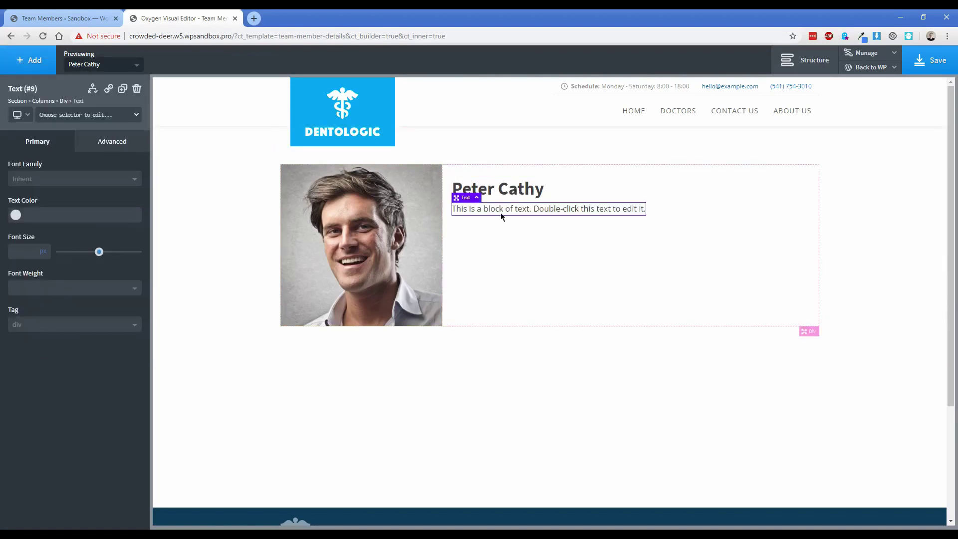
{"action": "double_click", "coordinate": [497, 209]}
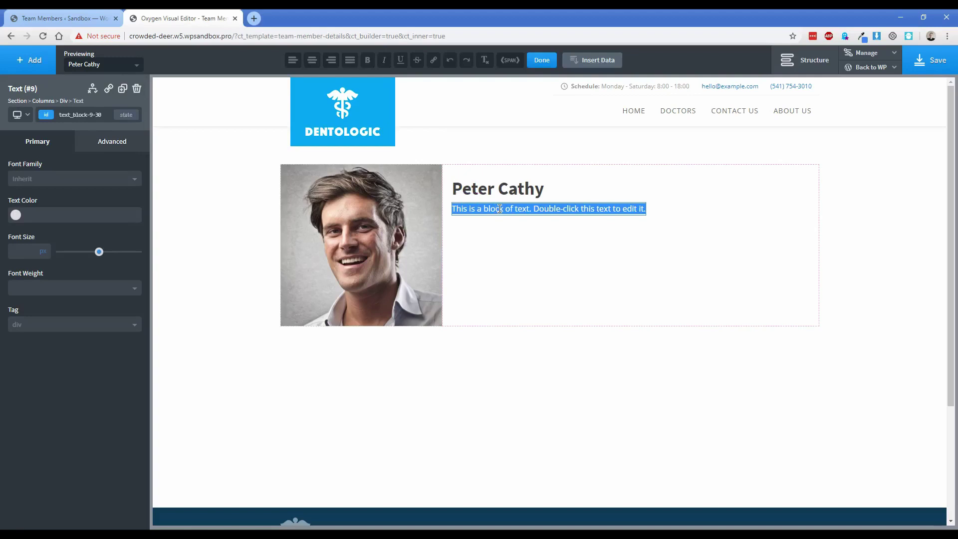
{"action": "left_click", "coordinate": [578, 61]}
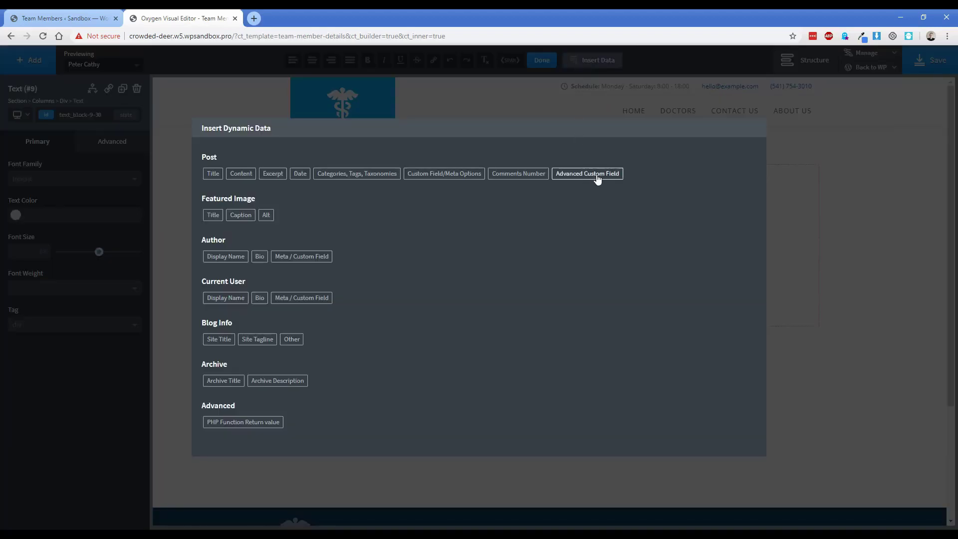
{"action": "left_click", "coordinate": [598, 175]}
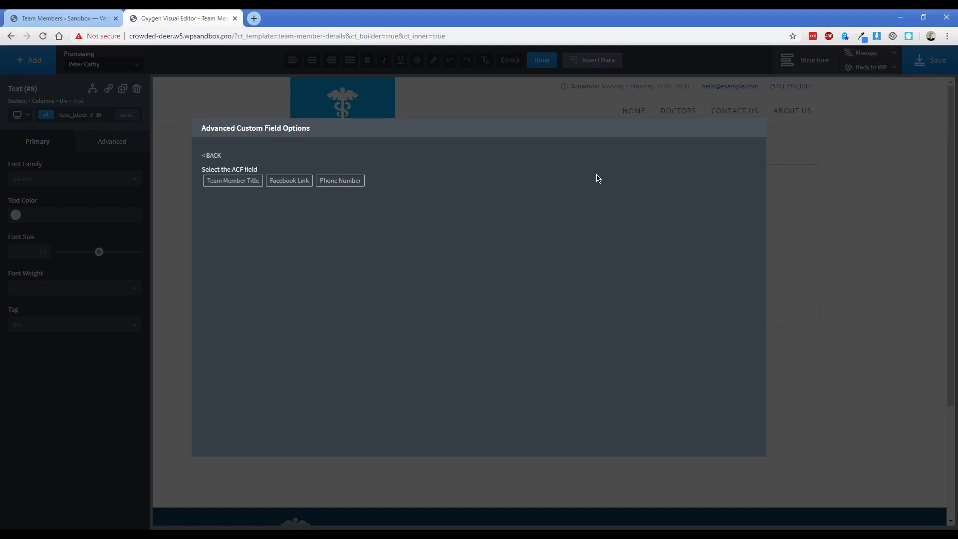
{"action": "left_click", "coordinate": [225, 182]}
{"action": "left_click", "coordinate": [236, 215]}
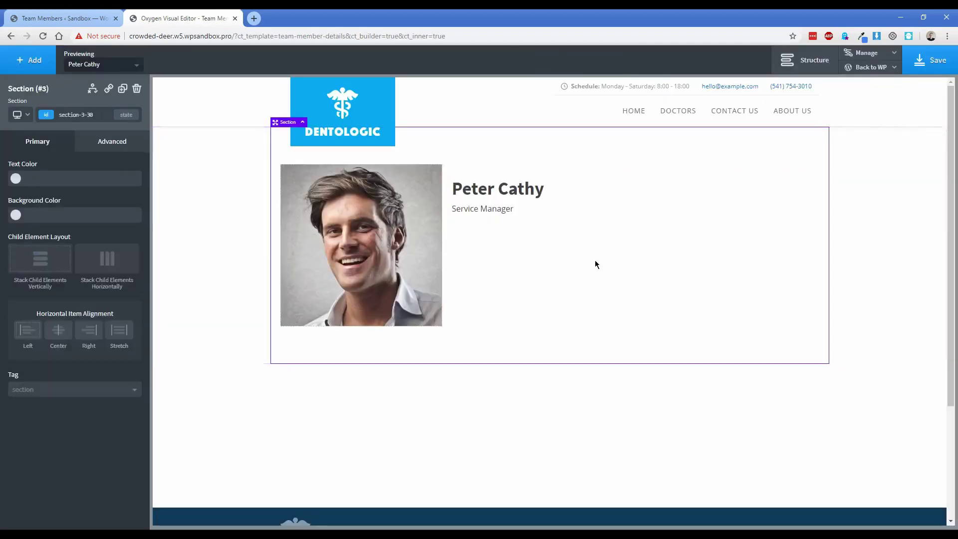
{"action": "left_click", "coordinate": [490, 209]}
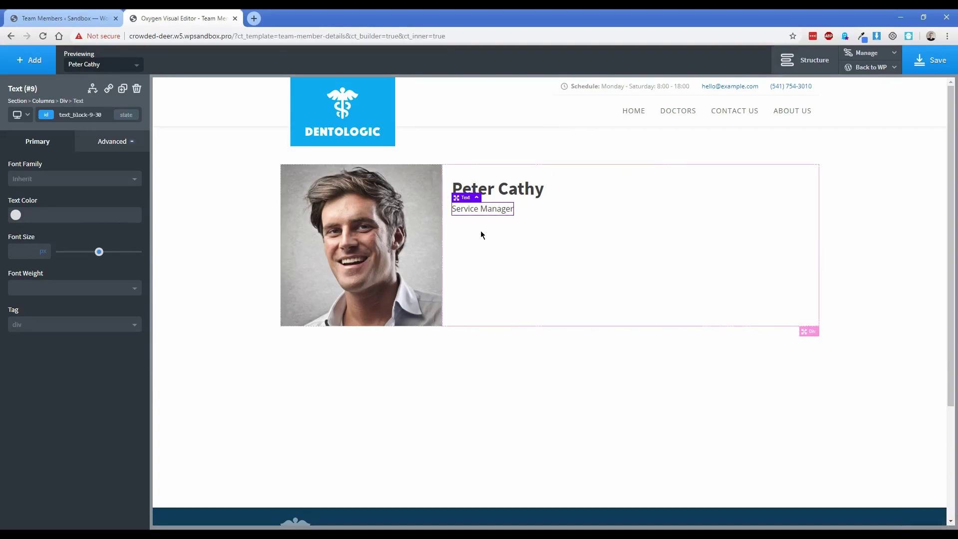
{"action": "left_click", "coordinate": [28, 60]}
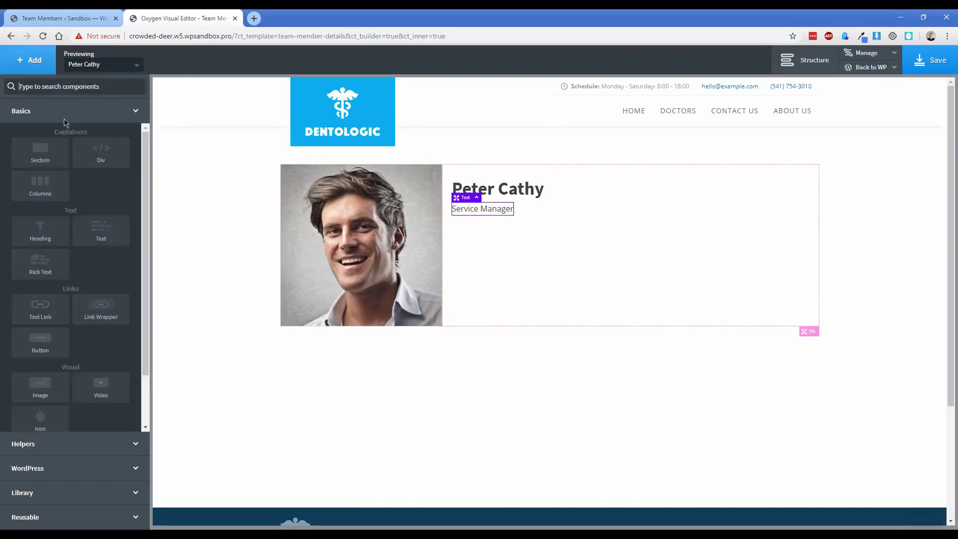
{"action": "left_click", "coordinate": [100, 231]}
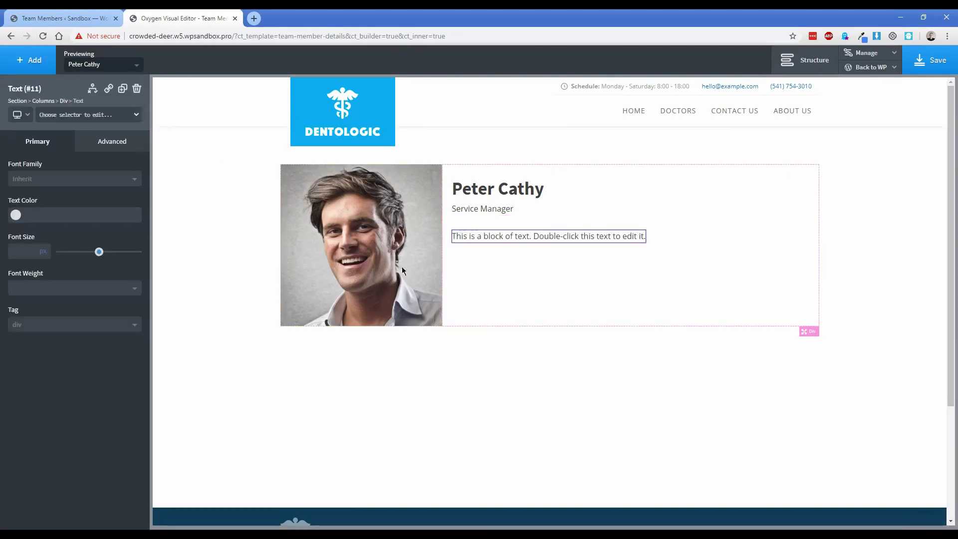
{"action": "double_click", "coordinate": [489, 235]}
{"action": "left_click", "coordinate": [582, 61]}
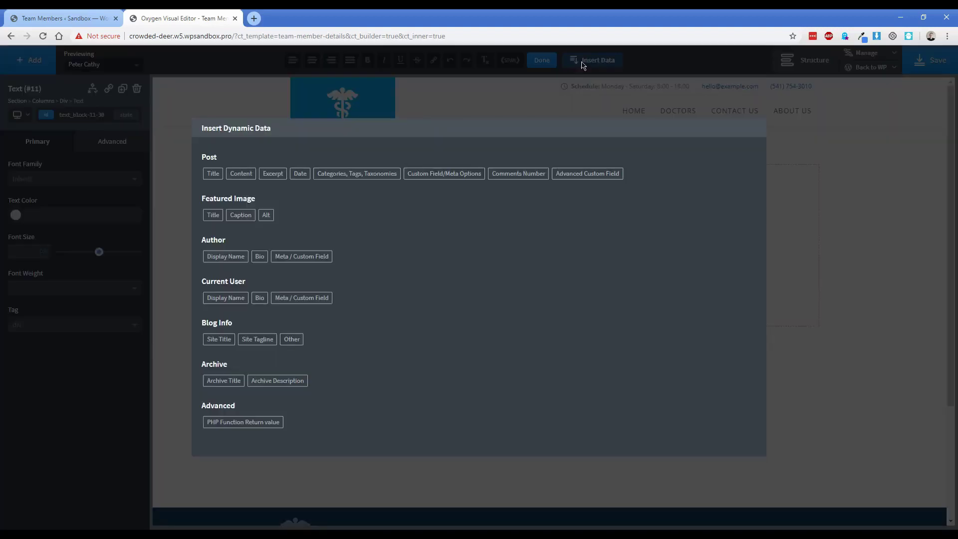
{"action": "left_click", "coordinate": [236, 177]}
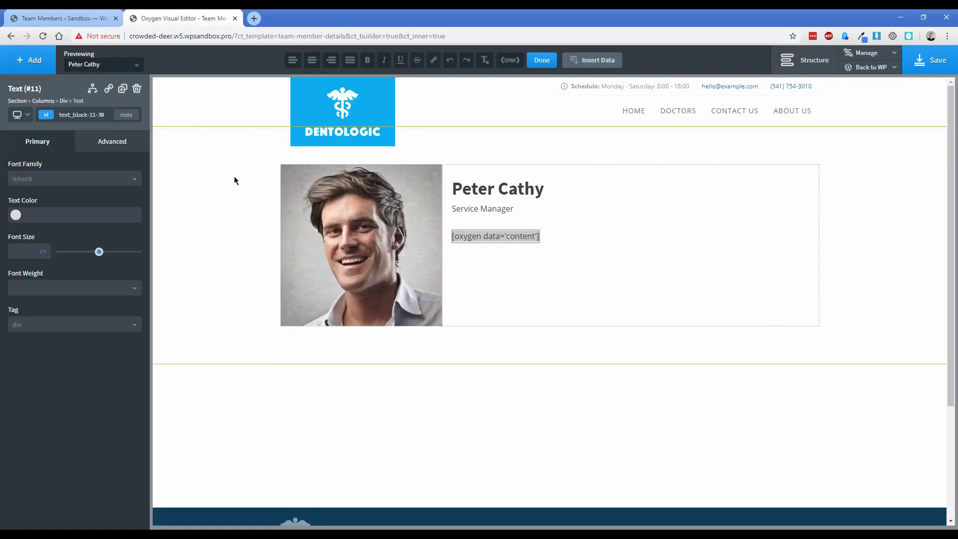
{"action": "left_click", "coordinate": [219, 219]}
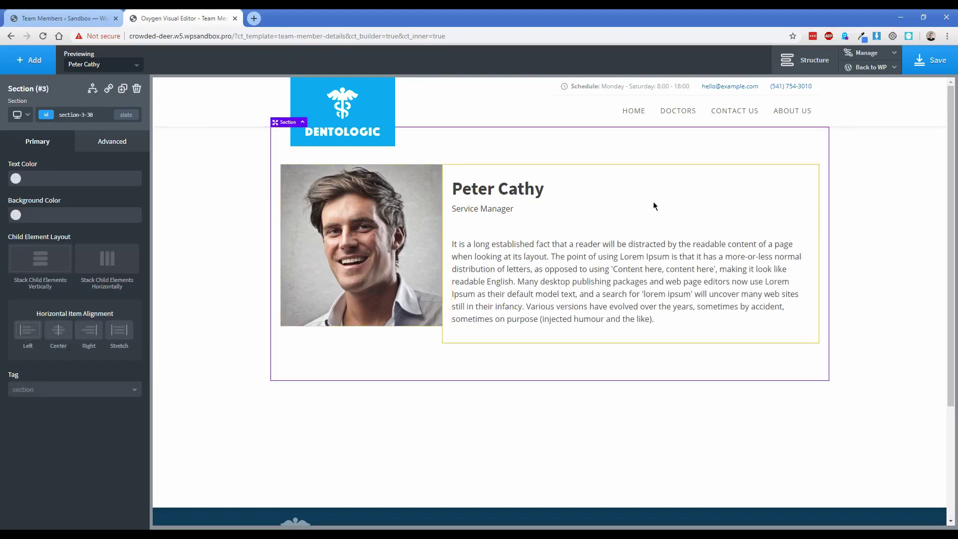
{"action": "left_click", "coordinate": [417, 340]}
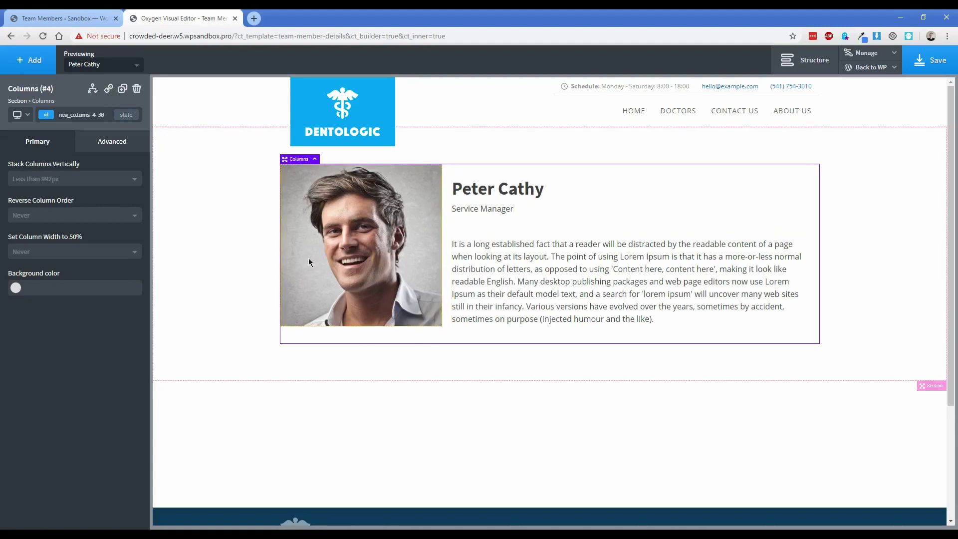
Add an empty Div and move it below the Columns row in the Structure panel.
{"action": "left_click", "coordinate": [29, 60]}
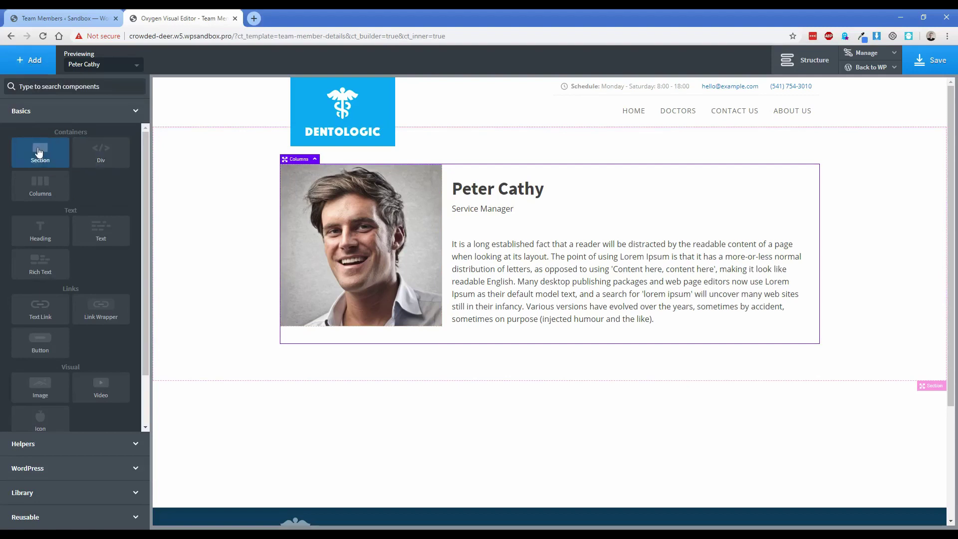
{"action": "left_click", "coordinate": [101, 152]}
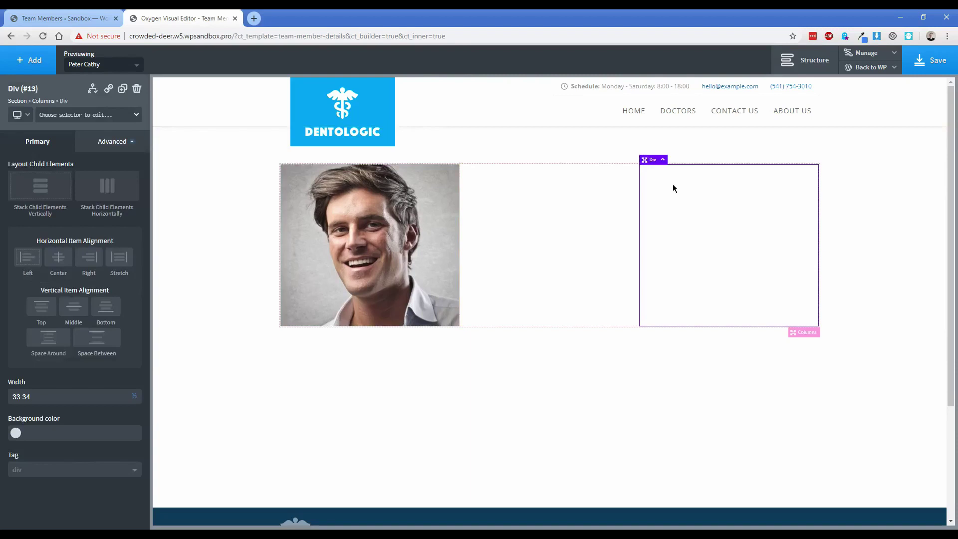
{"action": "left_click_drag", "start_coordinate": [646, 160], "coordinate": [342, 345]}
{"action": "left_click", "coordinate": [808, 62]}
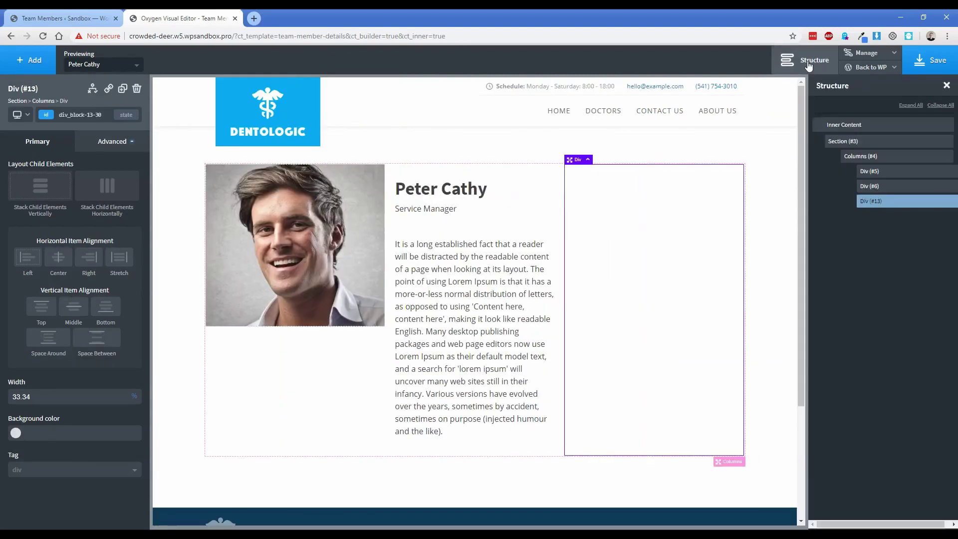
{"action": "left_click_drag", "start_coordinate": [871, 200], "coordinate": [858, 186]}
{"action": "left_click", "coordinate": [833, 173]}
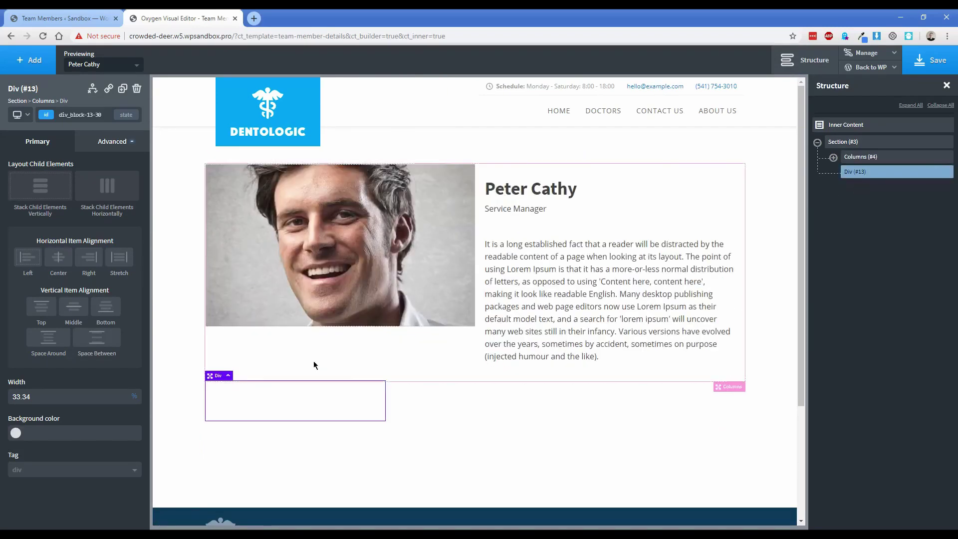
Set the photo column's width to 30% so the text column widens.
{"action": "left_click", "coordinate": [414, 377]}
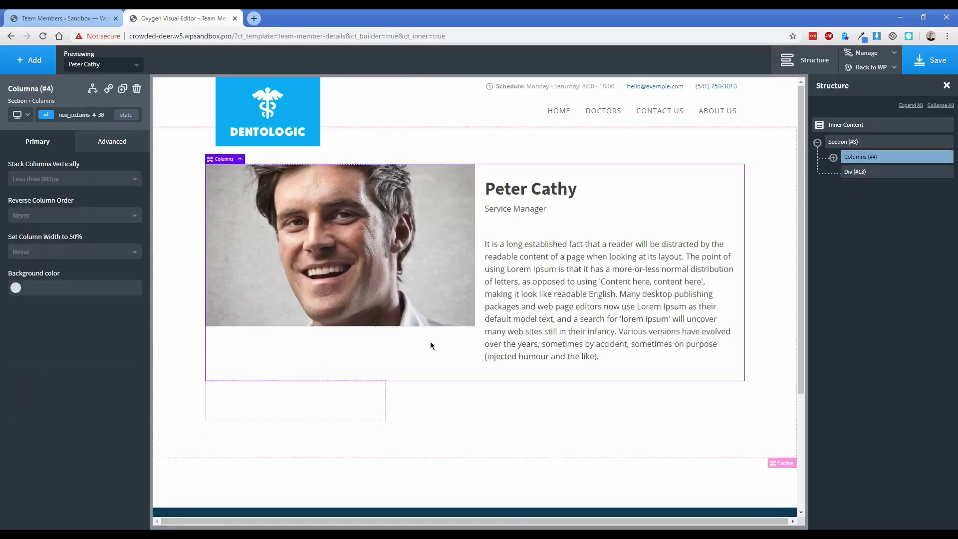
{"action": "left_click", "coordinate": [433, 283]}
{"action": "left_click", "coordinate": [456, 342]}
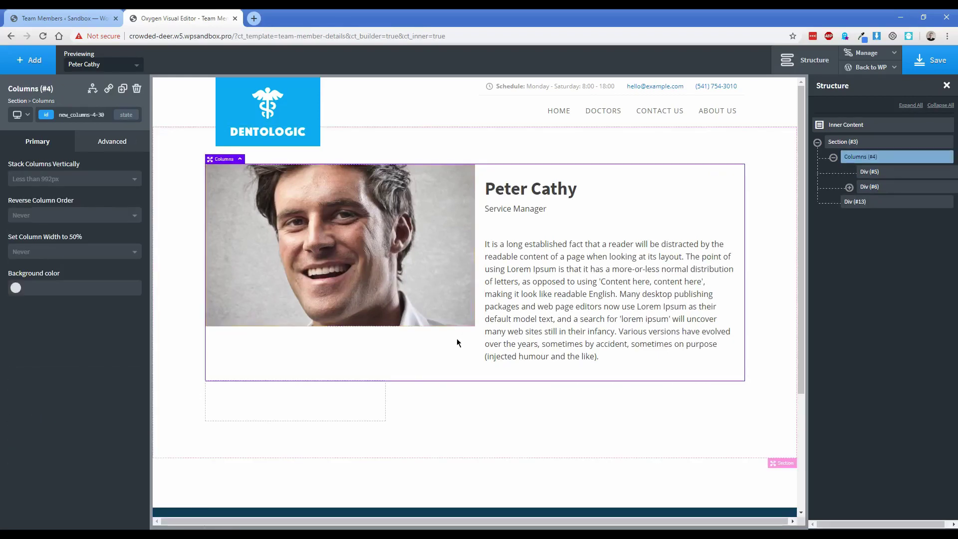
{"action": "left_click", "coordinate": [451, 300]}
{"action": "left_click", "coordinate": [70, 402]}
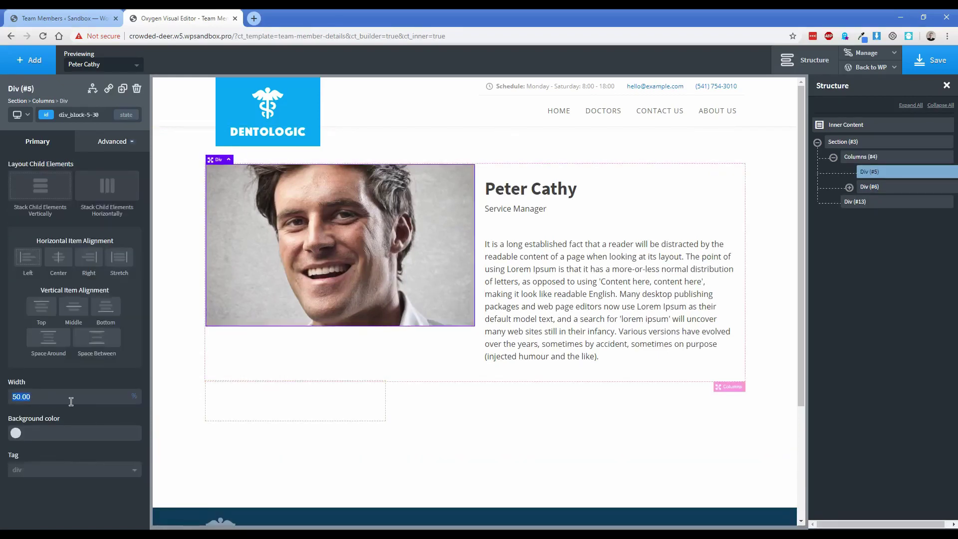
{"action": "type", "text": "30"}
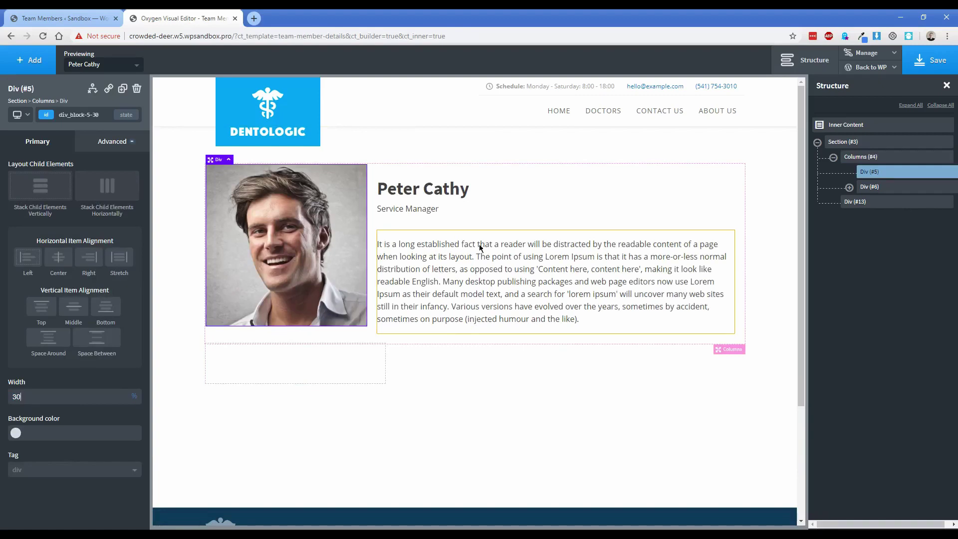
{"action": "left_click", "coordinate": [406, 341]}
{"action": "left_click", "coordinate": [540, 186]}
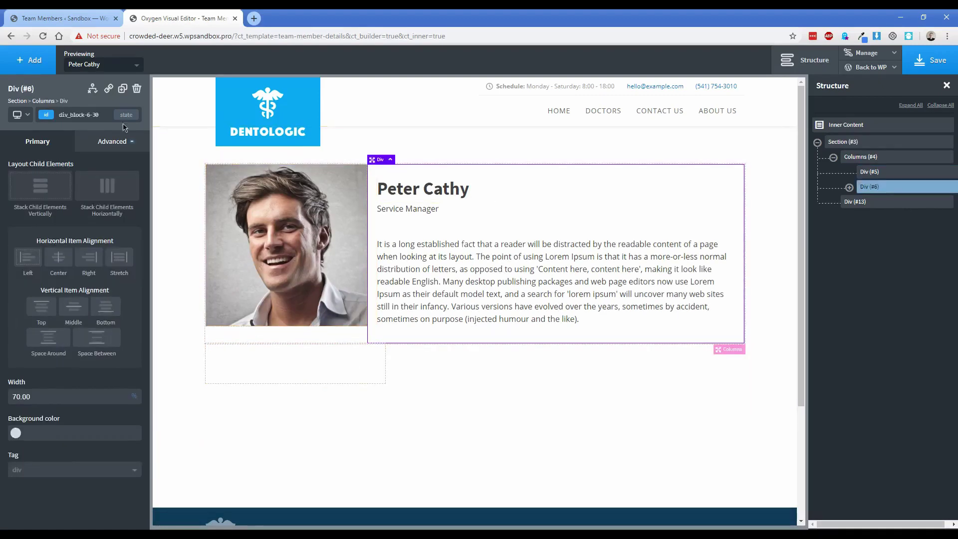
{"action": "left_click", "coordinate": [48, 106]}
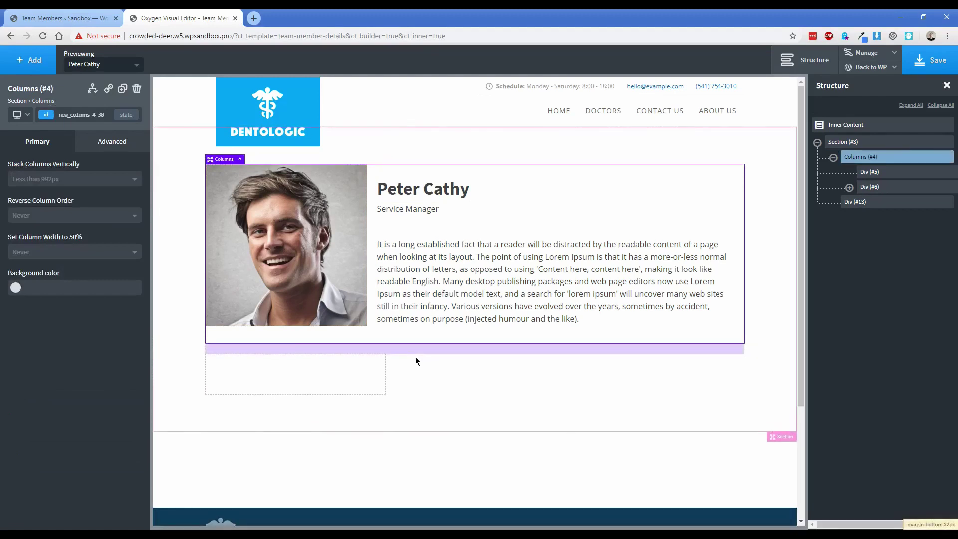
Add a 'Connect With Me' heading inside the empty container below the profile.
{"action": "left_click", "coordinate": [338, 370]}
{"action": "left_click", "coordinate": [28, 60]}
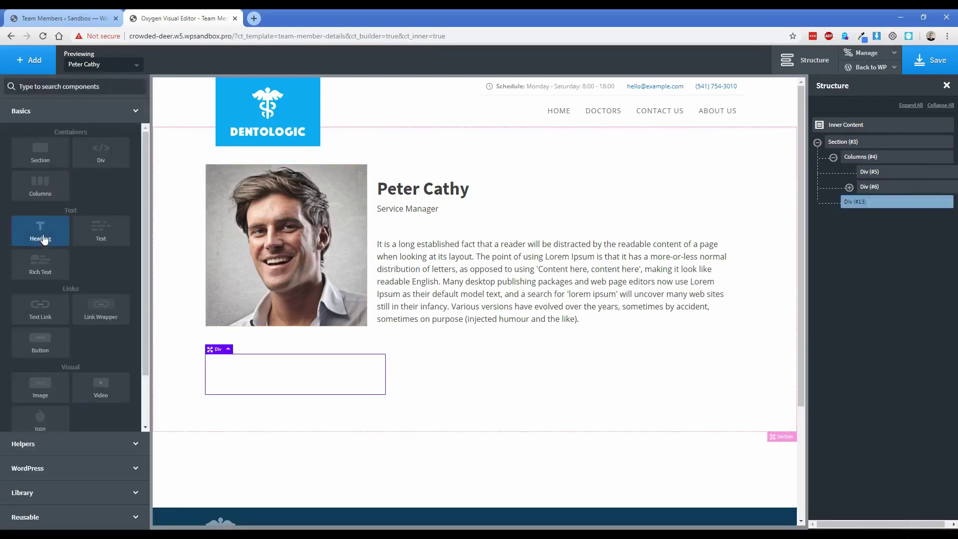
{"action": "left_click", "coordinate": [40, 233]}
{"action": "double_click", "coordinate": [281, 388]}
{"action": "type", "text": "Con"}
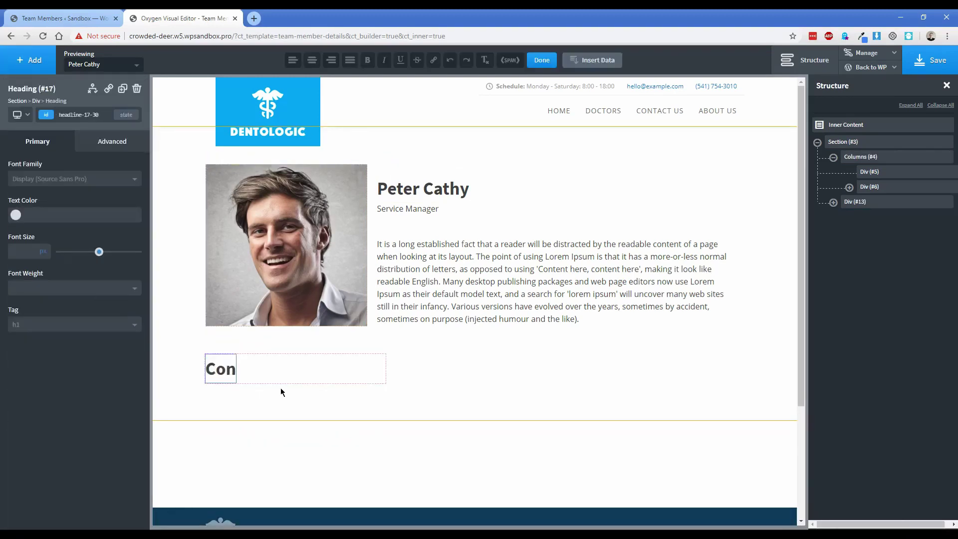
{"action": "type", "text": "nect With Me"}
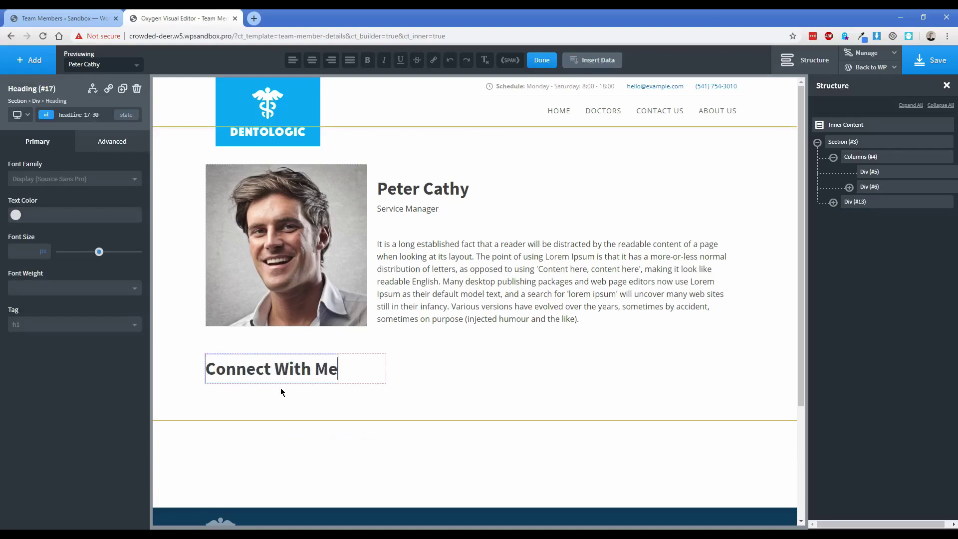
Set the heading's font size to 26 and enlarge its bottom margin slightly.
{"action": "left_click", "coordinate": [16, 251]}
{"action": "type", "text": "26"}
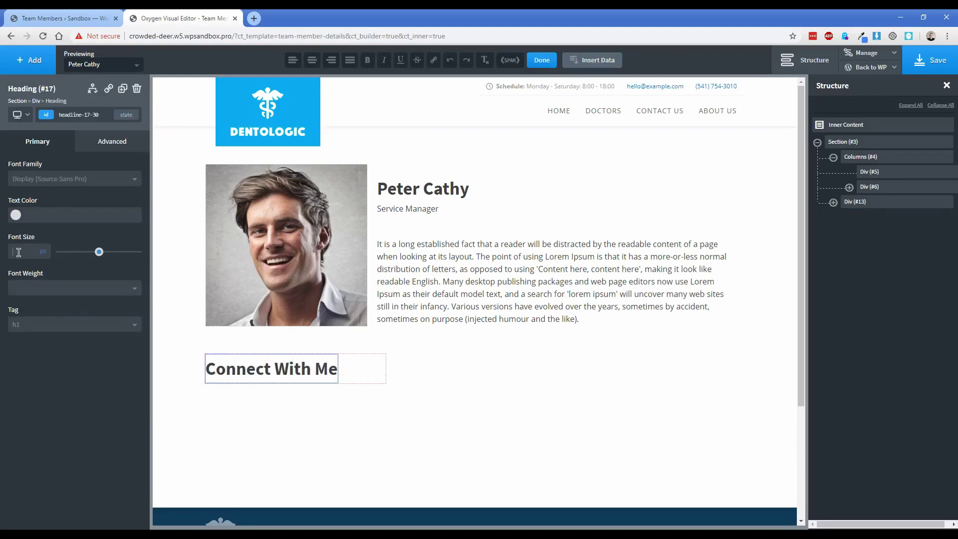
{"action": "left_click", "coordinate": [289, 364]}
{"action": "left_click", "coordinate": [280, 366]}
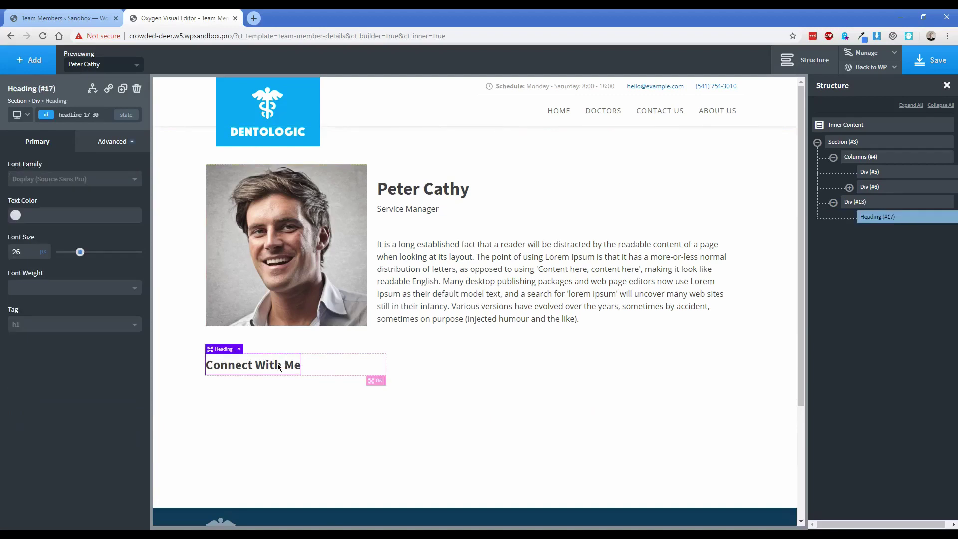
{"action": "left_click_drag", "start_coordinate": [279, 382], "coordinate": [278, 385]}
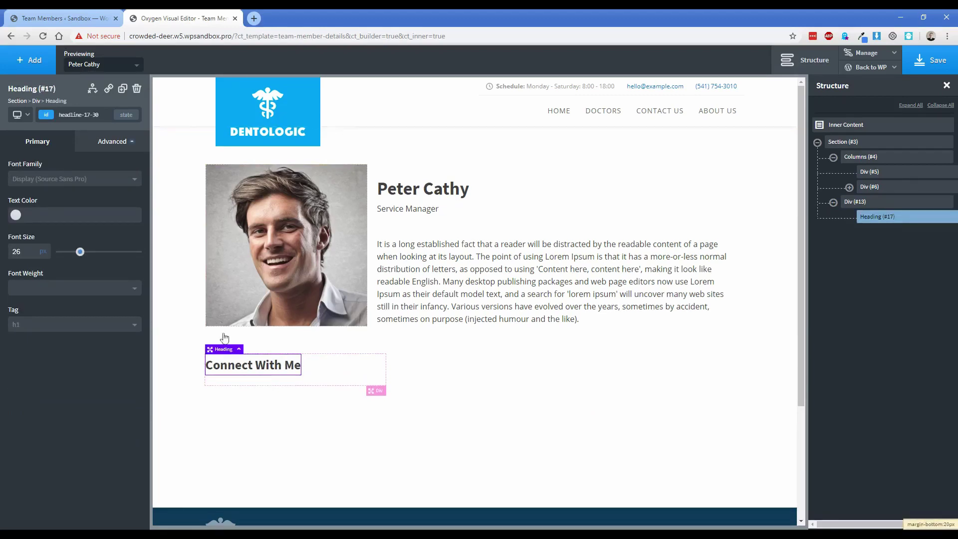
{"action": "left_click", "coordinate": [32, 61]}
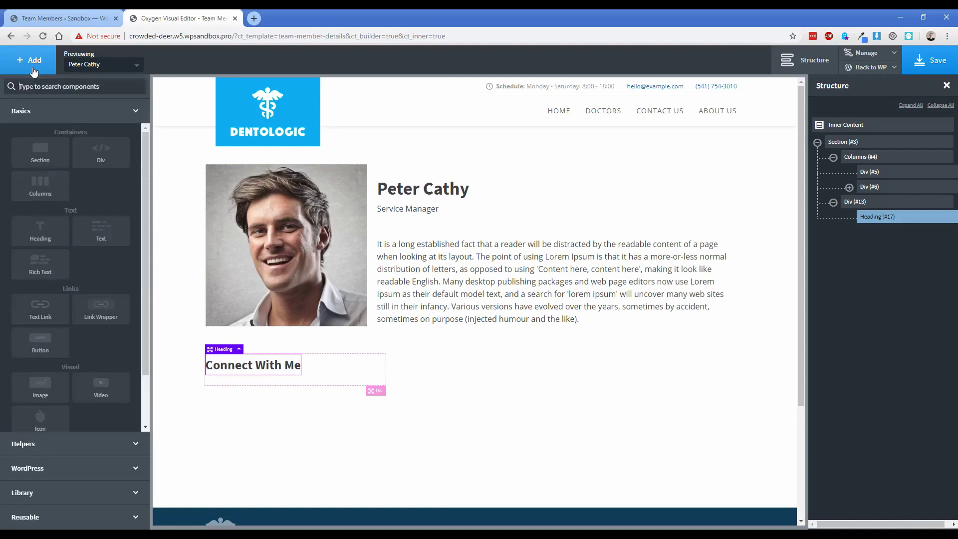
Add a link wrapper containing a 35px facebook-square icon.
{"action": "left_click", "coordinate": [104, 314]}
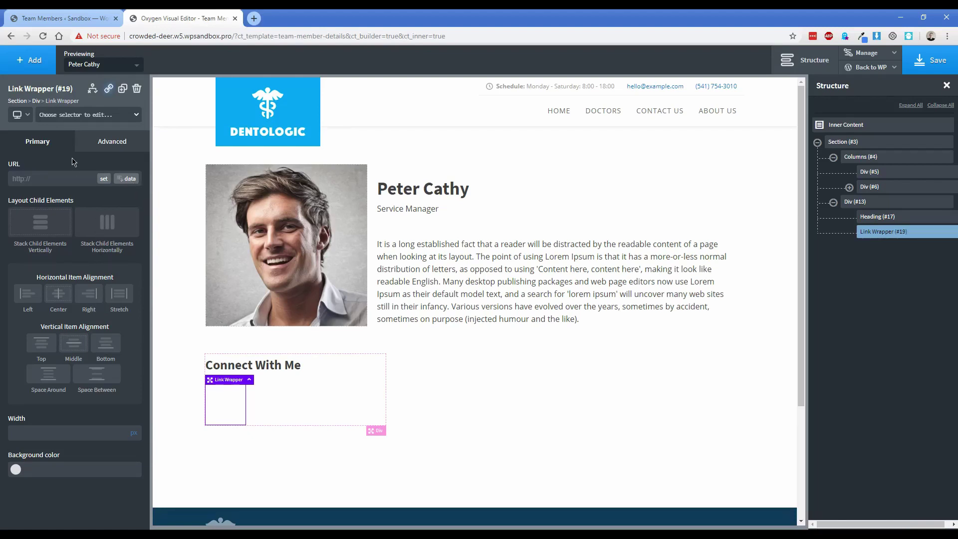
{"action": "left_click", "coordinate": [33, 62]}
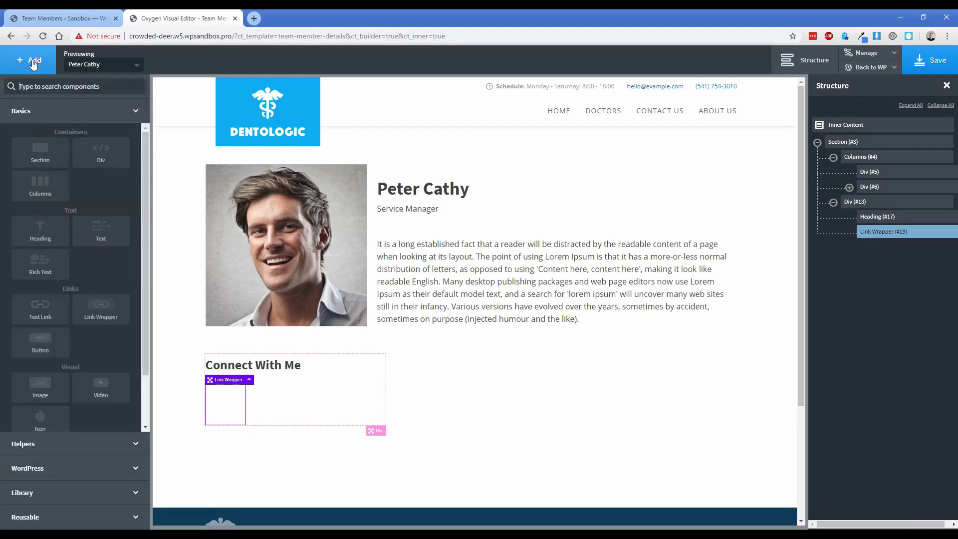
{"action": "left_click", "coordinate": [57, 425]}
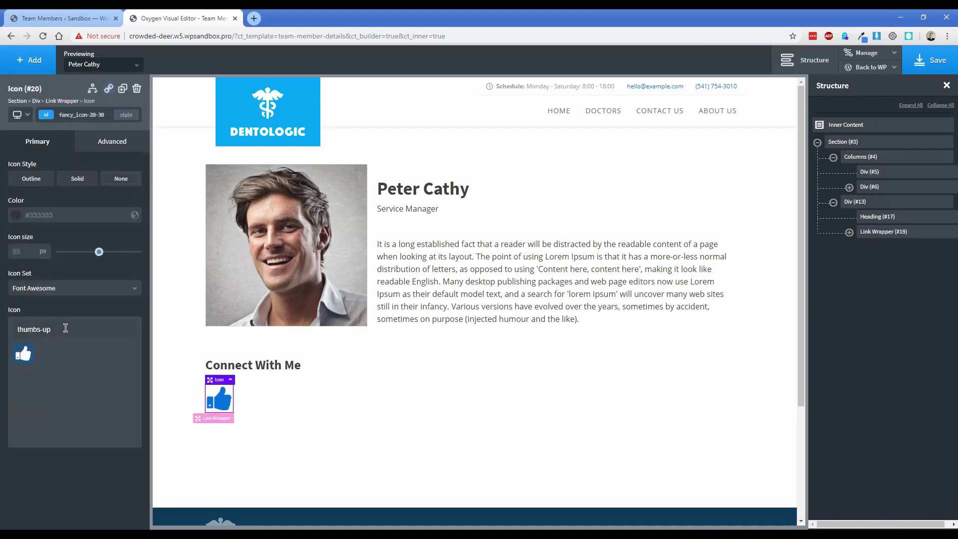
{"action": "key", "text": "BackSpace"}
{"action": "key", "text": "BackSpace"}
{"action": "key", "text": "BackSpace"}
{"action": "key", "text": "BackSpace"}
{"action": "key", "text": "BackSpace"}
{"action": "key", "text": "BackSpace"}
{"action": "key", "text": "BackSpace"}
{"action": "key", "text": "BackSpace"}
{"action": "key", "text": "BackSpace"}
{"action": "type", "text": "facebook"}
{"action": "left_click", "coordinate": [30, 357]}
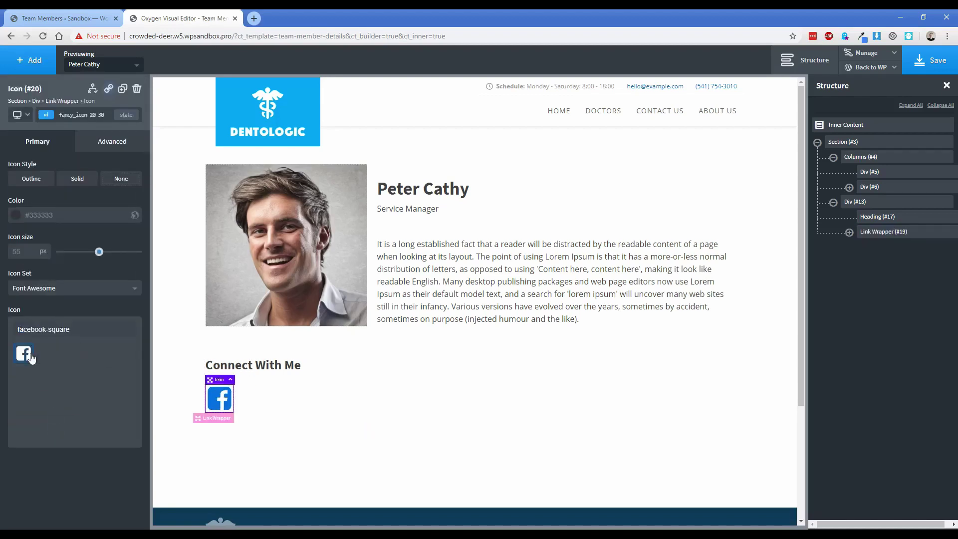
{"action": "left_click_drag", "start_coordinate": [98, 251], "coordinate": [86, 253]}
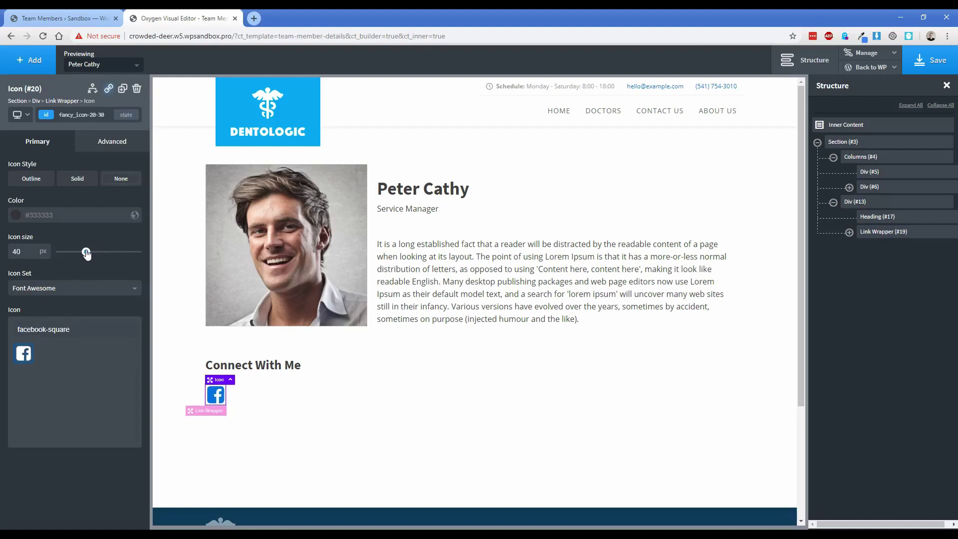
{"action": "left_click_drag", "start_coordinate": [87, 254], "coordinate": [83, 254]}
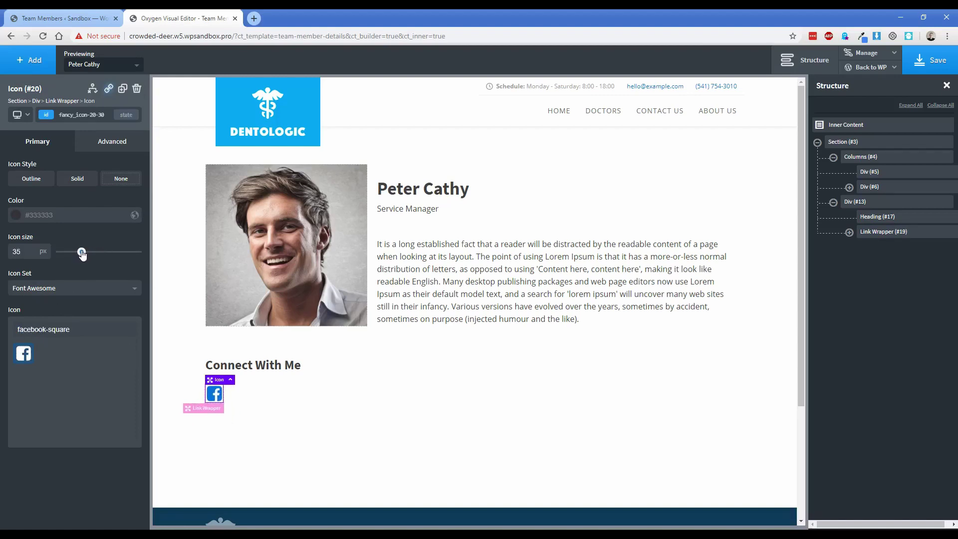
Add a text block reading 'Facebook Profile' inside the link wrapper.
{"action": "left_click", "coordinate": [29, 60]}
{"action": "left_click", "coordinate": [103, 233]}
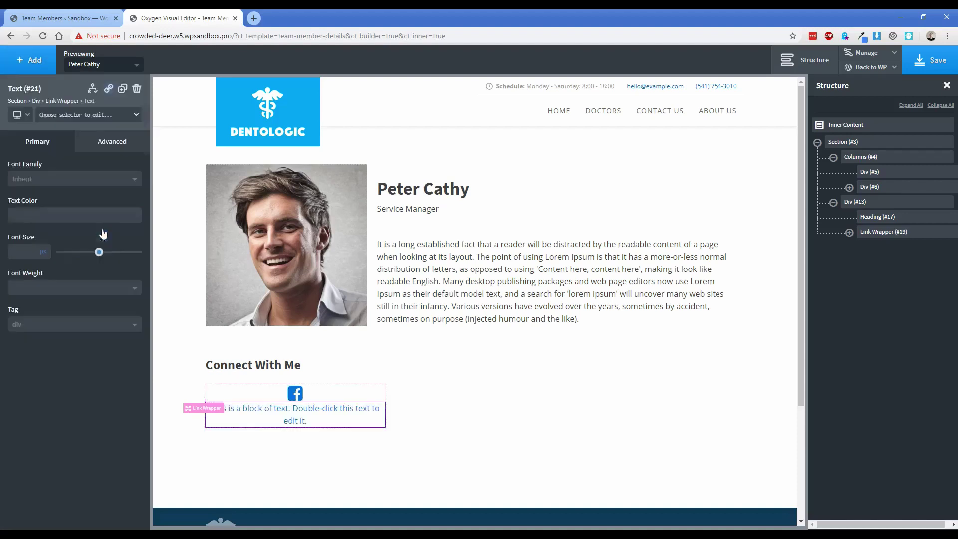
{"action": "double_click", "coordinate": [269, 410]}
{"action": "key", "text": "Escape"}
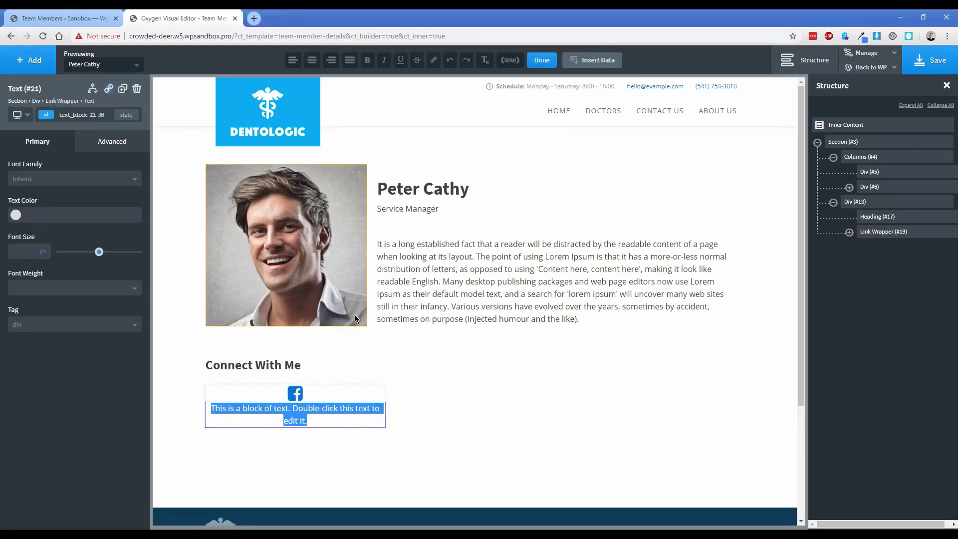
{"action": "type", "text": "Facebook Profile"}
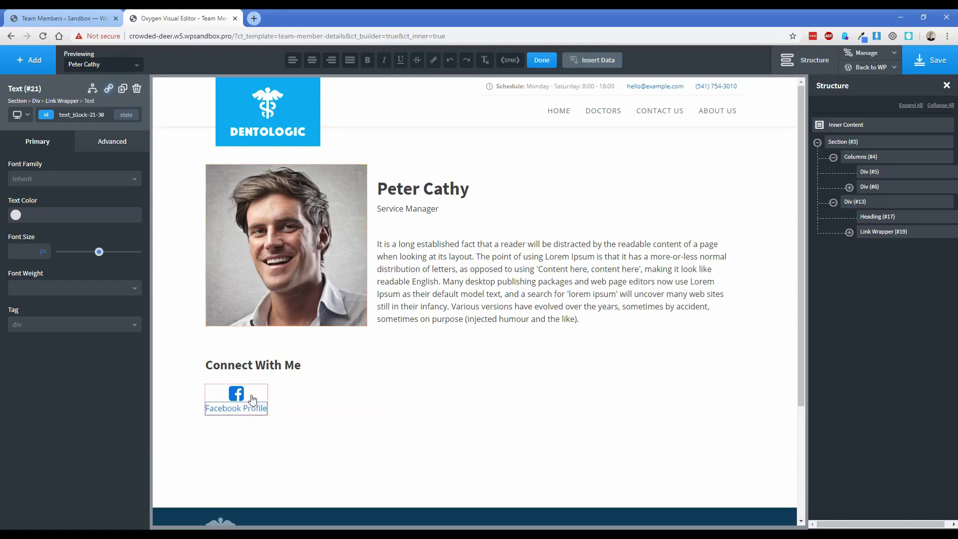
{"action": "left_click", "coordinate": [253, 397]}
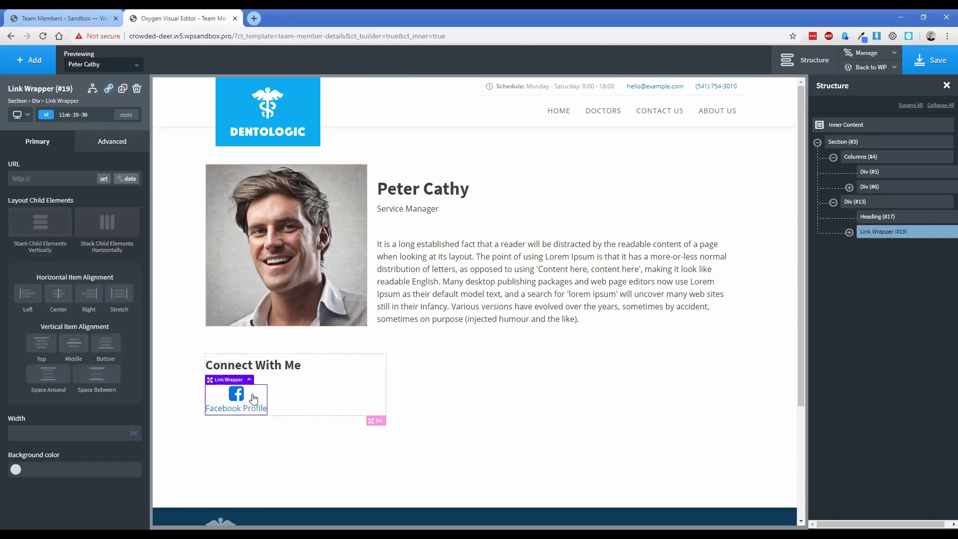
Lay the icon and label side by side, giving the icon a 15px right margin.
{"action": "left_click", "coordinate": [98, 227]}
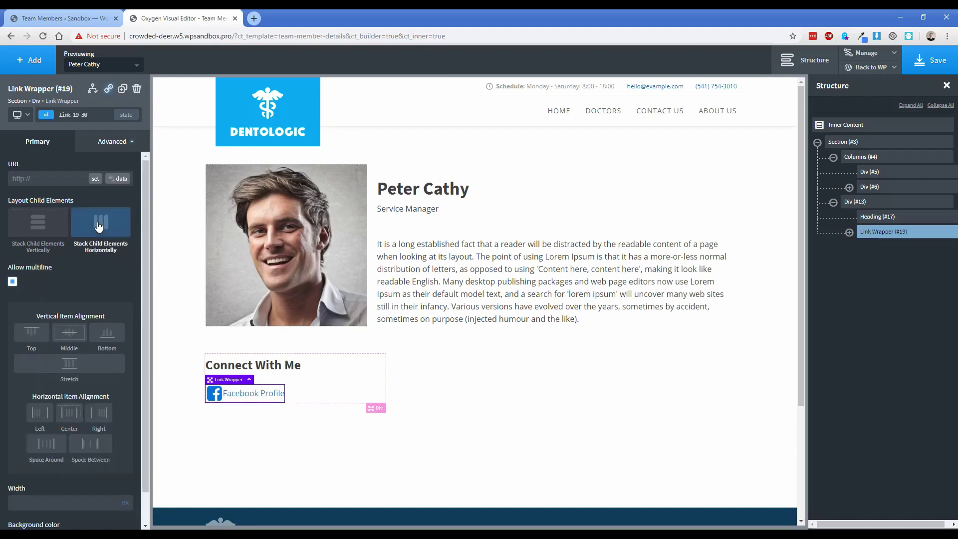
{"action": "left_click", "coordinate": [214, 393]}
{"action": "left_click", "coordinate": [111, 141]}
{"action": "left_click", "coordinate": [90, 193]}
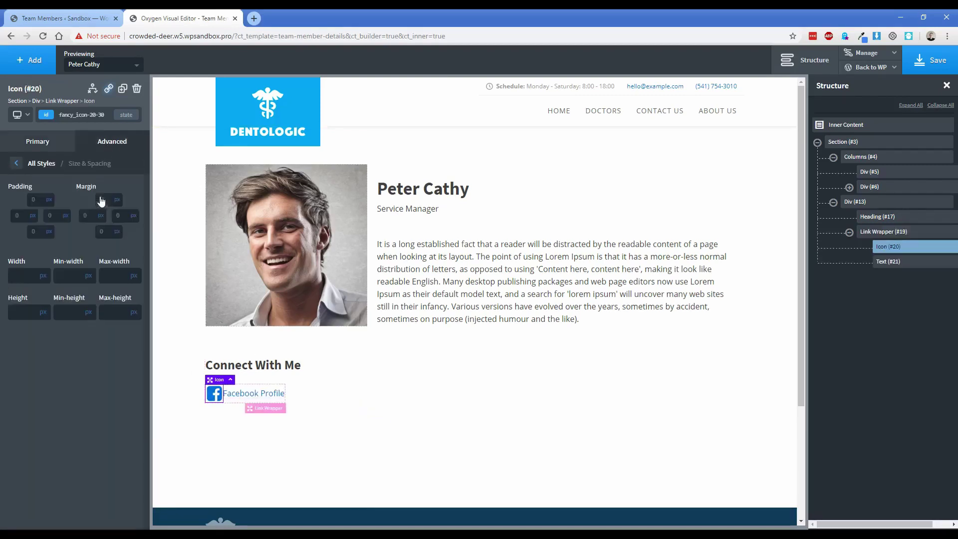
{"action": "left_click", "coordinate": [119, 216]}
{"action": "type", "text": "15"}
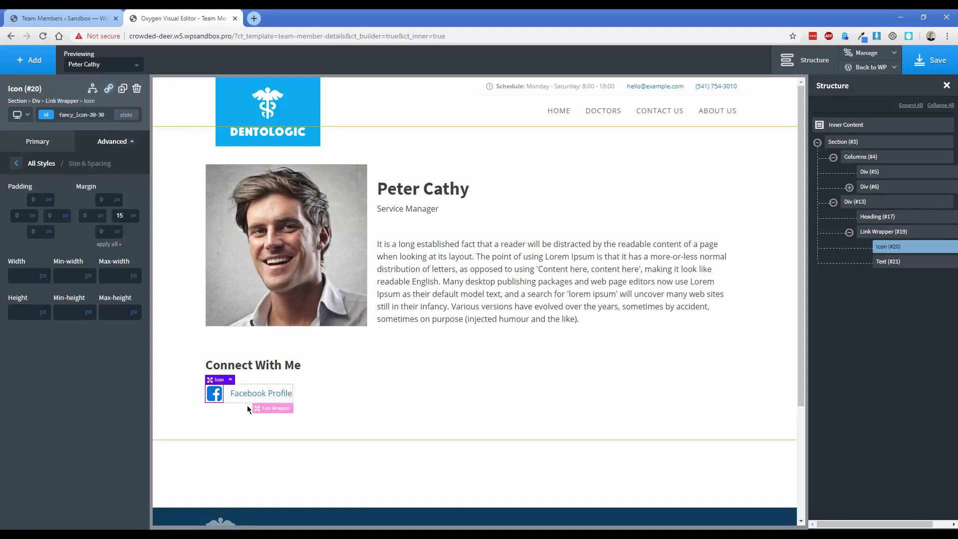
Point the link URL to the Facebook Link custom field and save the template.
{"action": "left_click", "coordinate": [266, 409]}
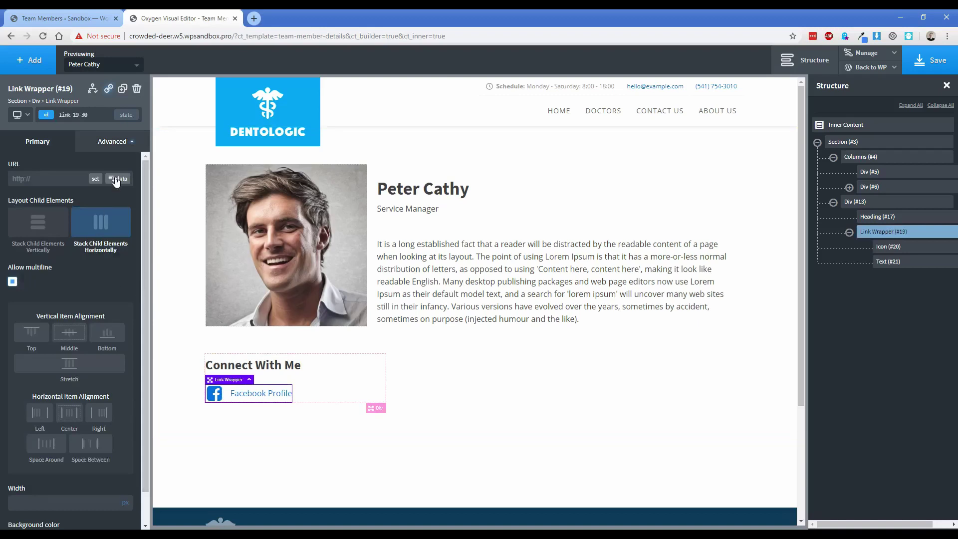
{"action": "left_click", "coordinate": [58, 178]}
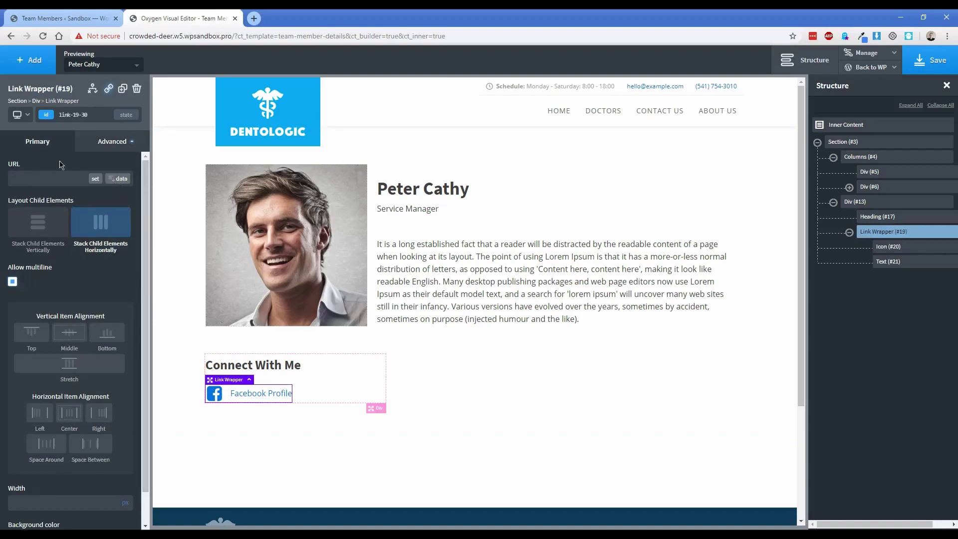
{"action": "left_click", "coordinate": [118, 181]}
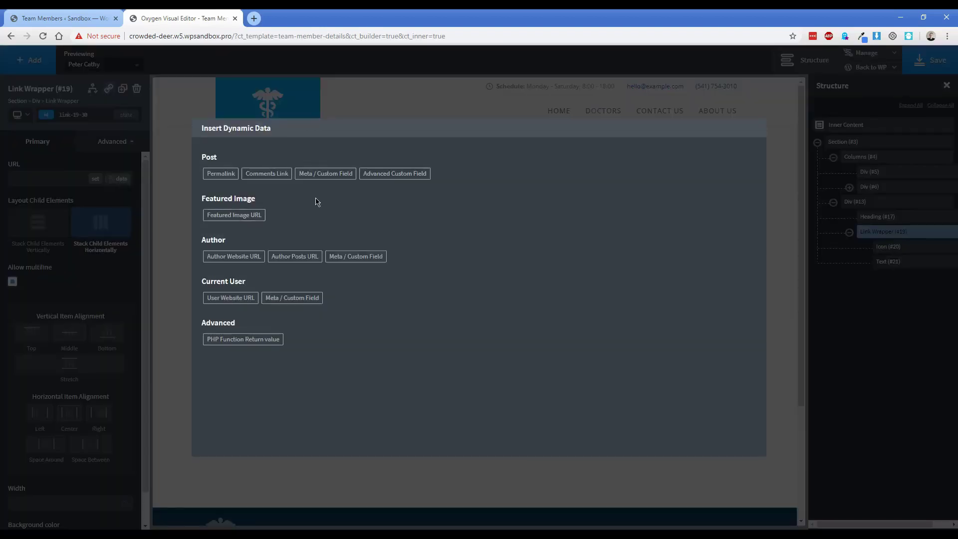
{"action": "left_click", "coordinate": [399, 175]}
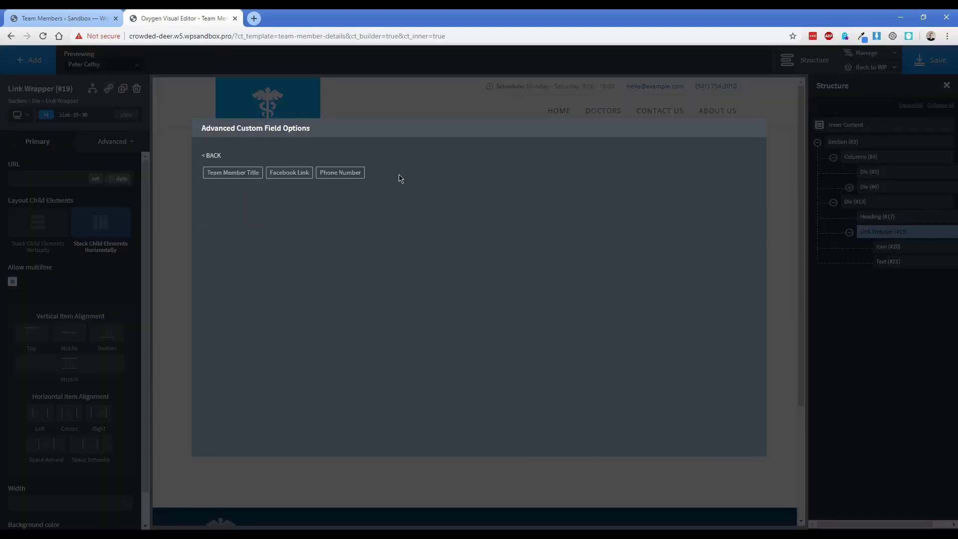
{"action": "left_click", "coordinate": [295, 174]}
{"action": "left_click", "coordinate": [346, 393]}
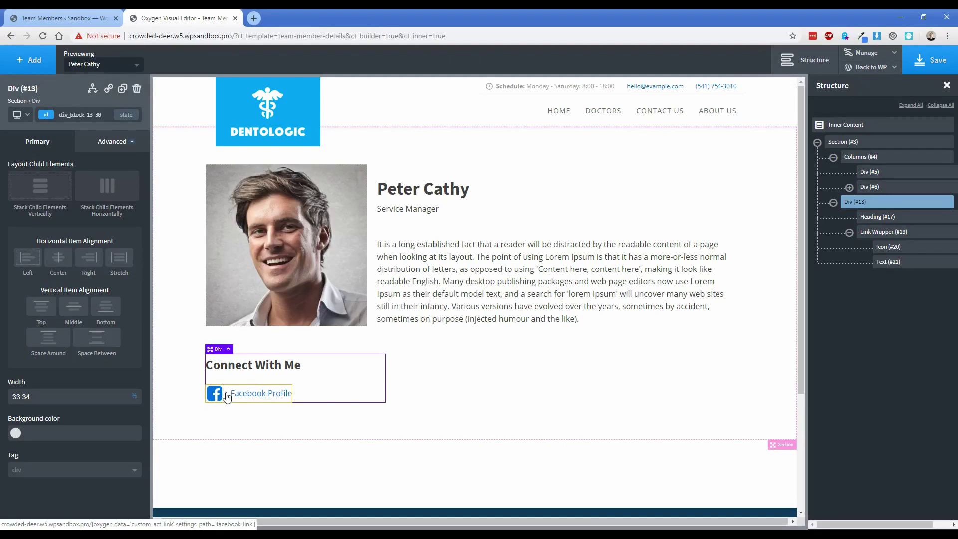
{"action": "left_click", "coordinate": [921, 60]}
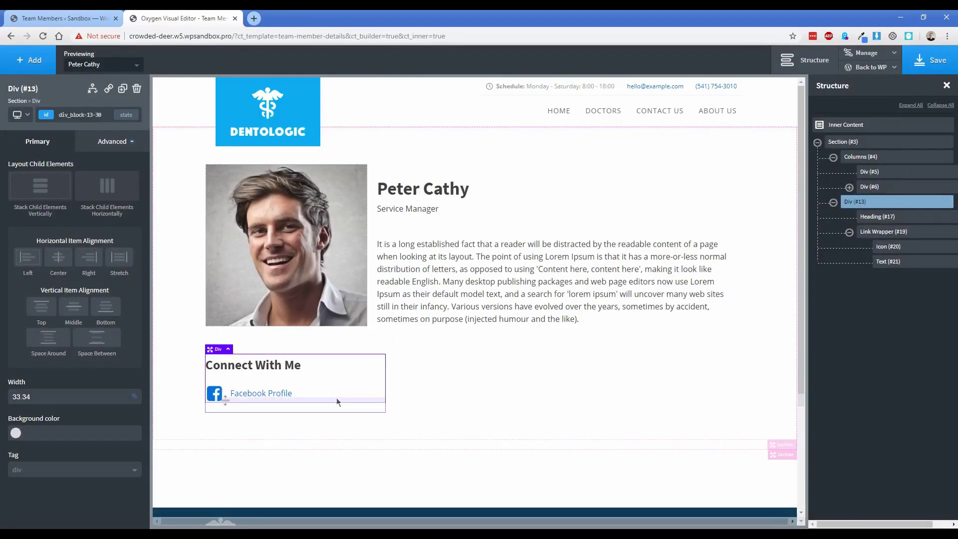
{"action": "left_click", "coordinate": [228, 401]}
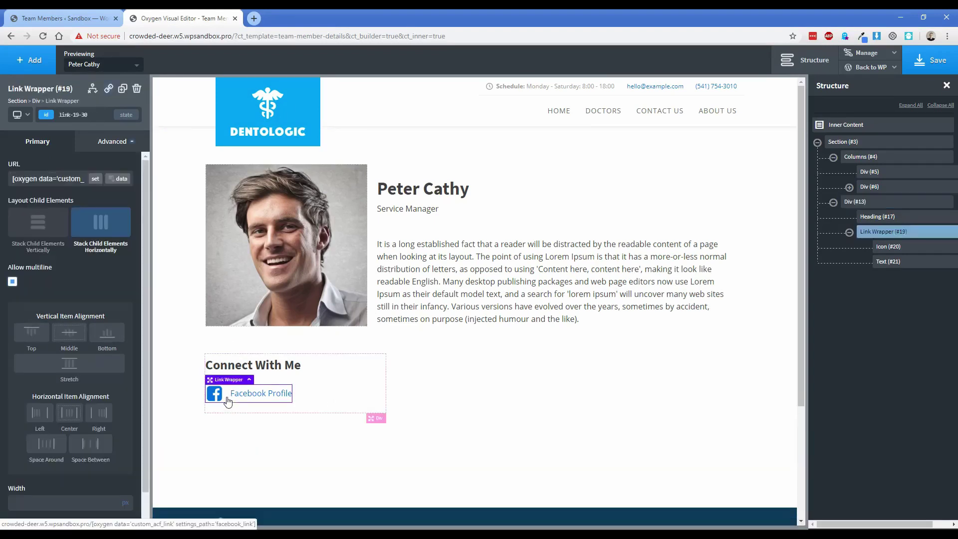
Duplicate the Facebook Profile link and switch the copy's icon to a phone icon.
{"action": "left_click", "coordinate": [122, 88]}
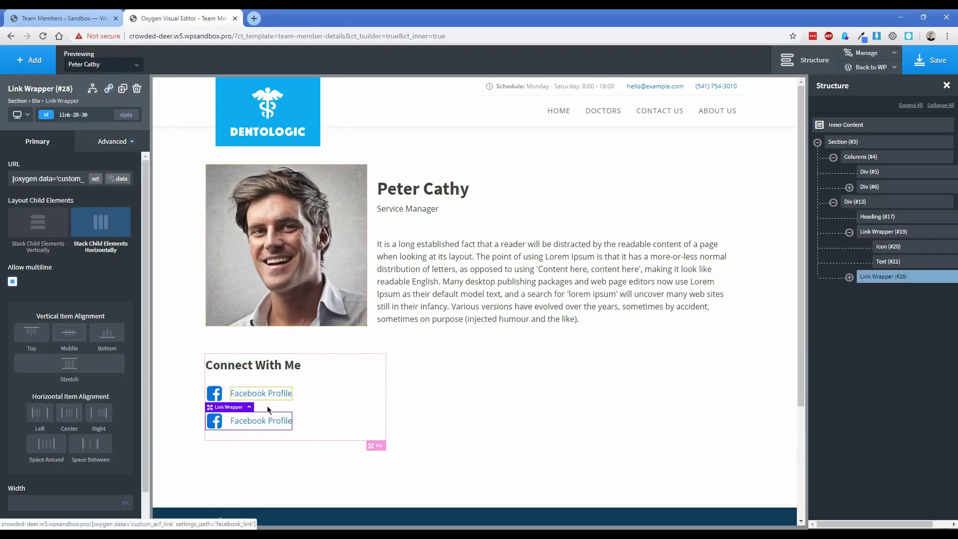
{"action": "left_click", "coordinate": [216, 421]}
{"action": "triple_click", "coordinate": [58, 331]}
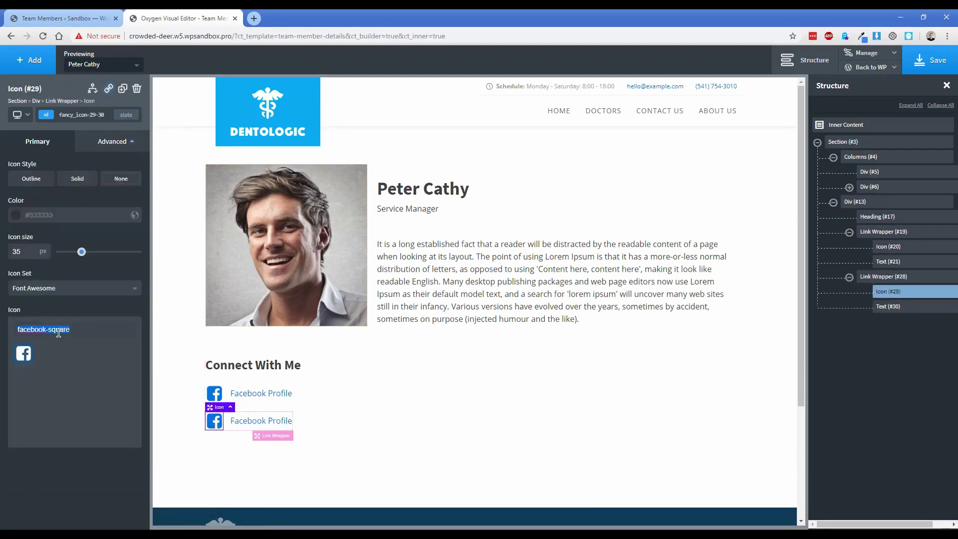
{"action": "type", "text": "phone"}
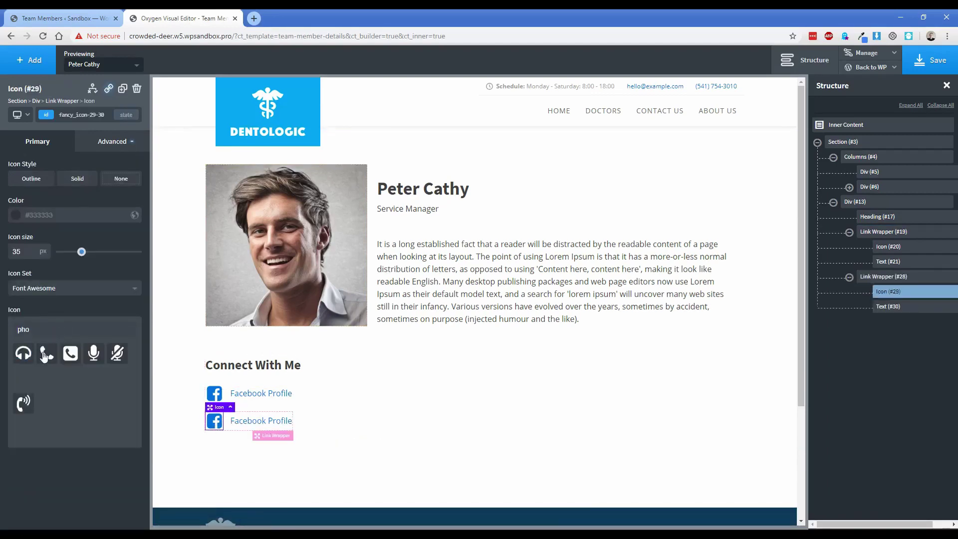
{"action": "left_click", "coordinate": [44, 353]}
{"action": "left_click", "coordinate": [253, 423]}
{"action": "double_click", "coordinate": [244, 420]}
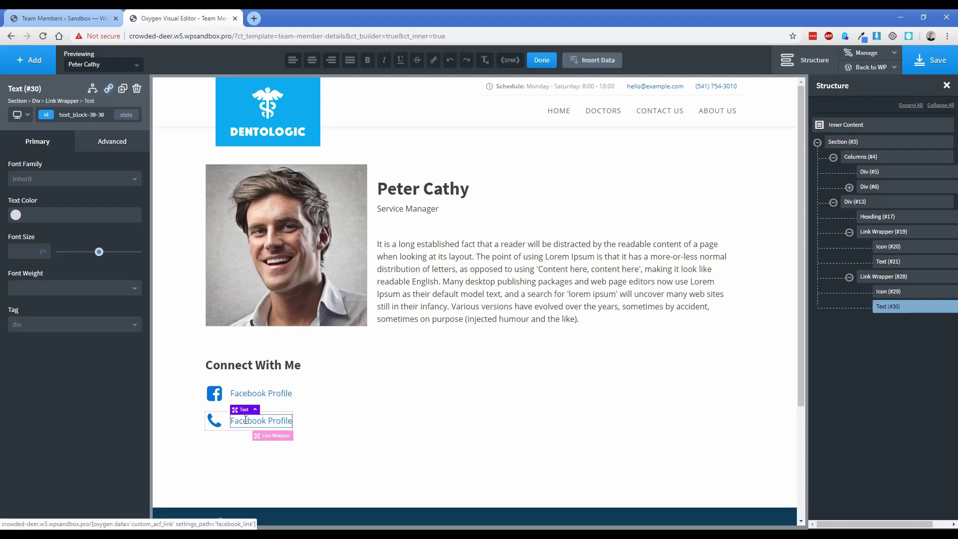
{"action": "left_click", "coordinate": [246, 420]}
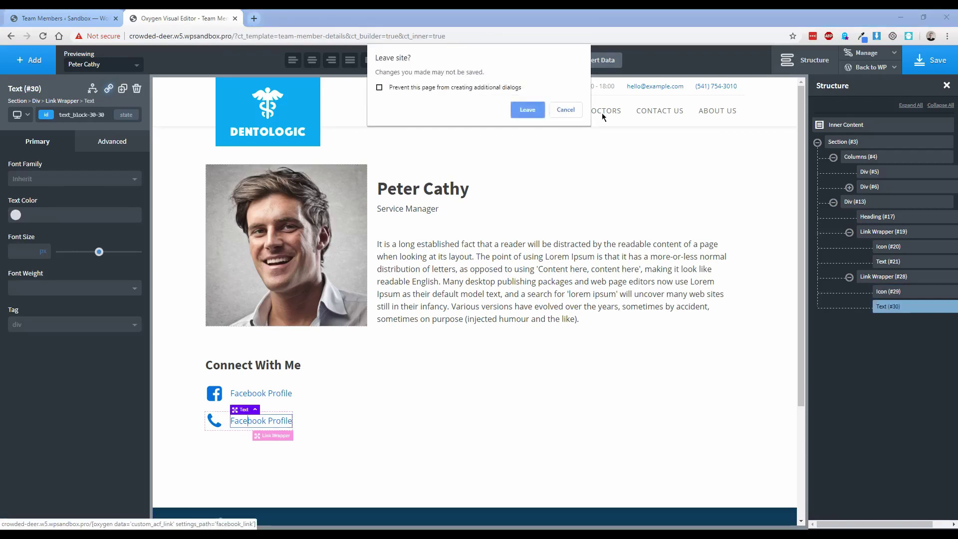
{"action": "left_click", "coordinate": [560, 111]}
{"action": "triple_click", "coordinate": [265, 420]}
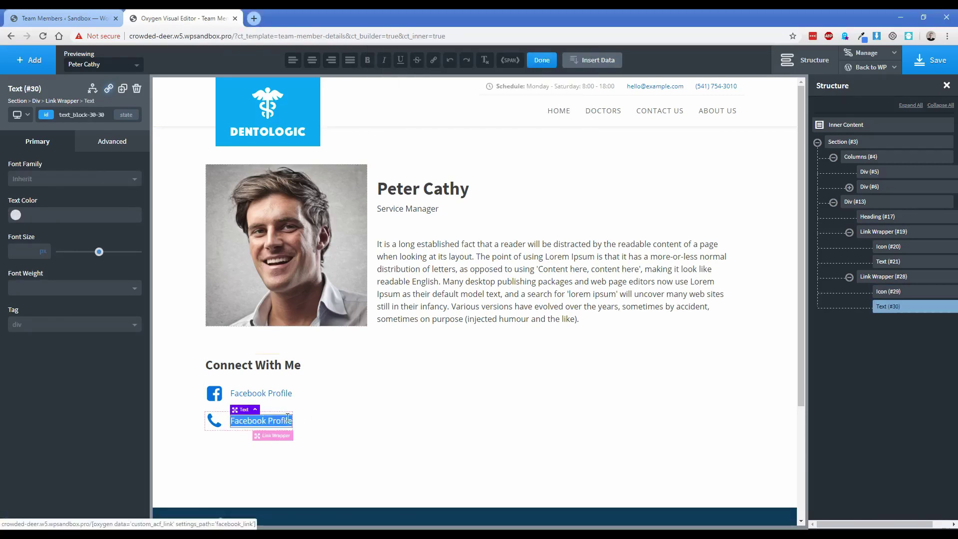
{"action": "left_click", "coordinate": [575, 65]}
{"action": "left_click", "coordinate": [581, 176]}
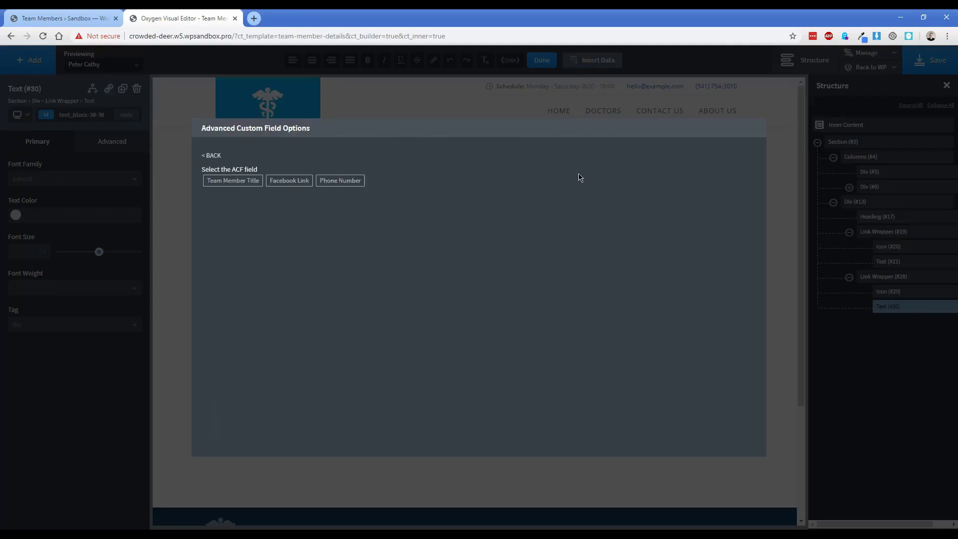
{"action": "left_click", "coordinate": [351, 181]}
{"action": "left_click", "coordinate": [241, 215]}
{"action": "left_click", "coordinate": [180, 404]}
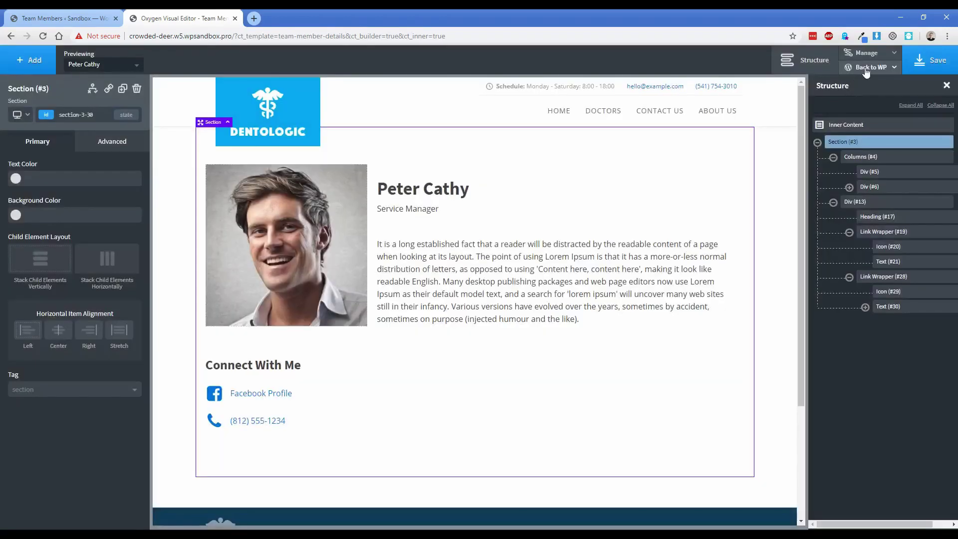
{"action": "left_click", "coordinate": [867, 68]}
Open the team member page on the live site via Back to WP > Frontend.
{"action": "left_click", "coordinate": [861, 100]}
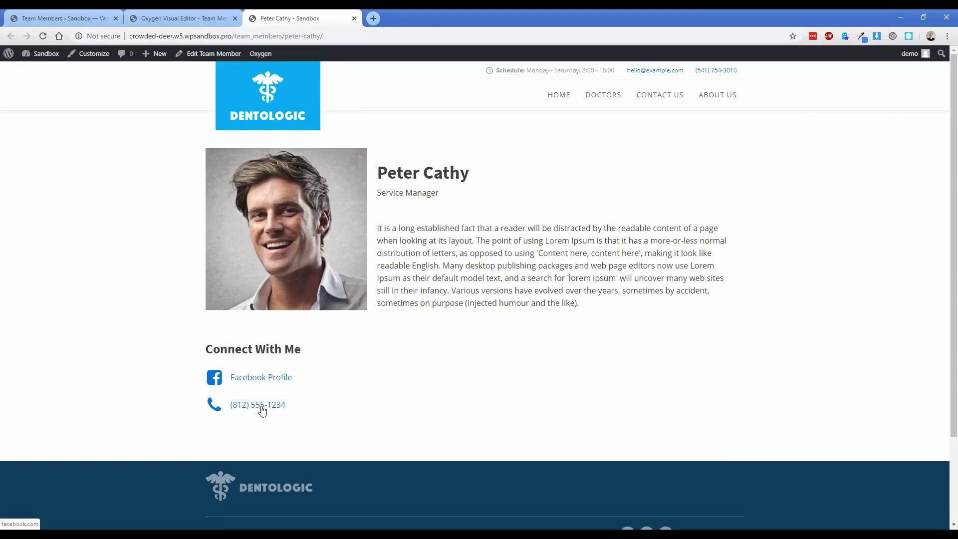
Clear the phone number Link Wrapper #28 URL, save the template and view the live page.
{"action": "left_click", "coordinate": [172, 13]}
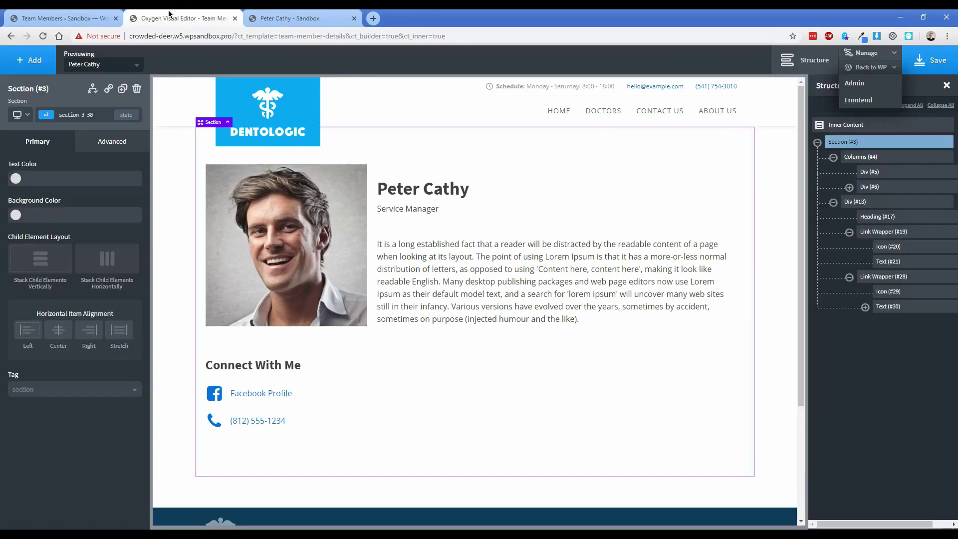
{"action": "left_click", "coordinate": [223, 421]}
{"action": "triple_click", "coordinate": [42, 180]}
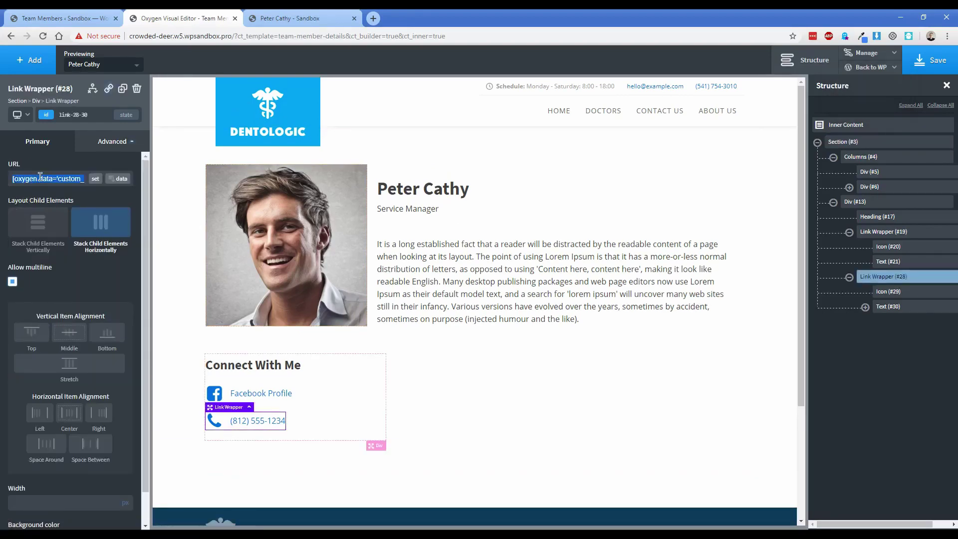
{"action": "key", "text": "BackSpace"}
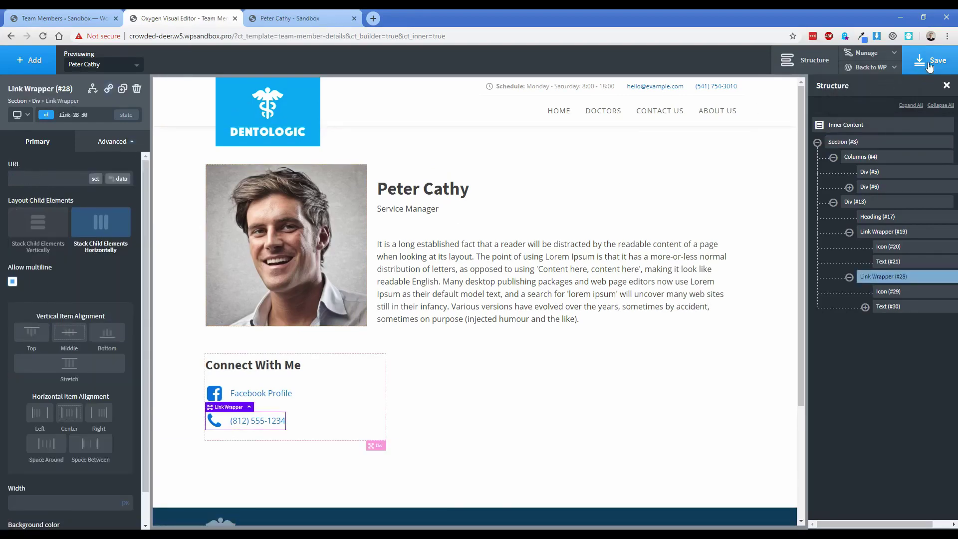
{"action": "left_click", "coordinate": [930, 60]}
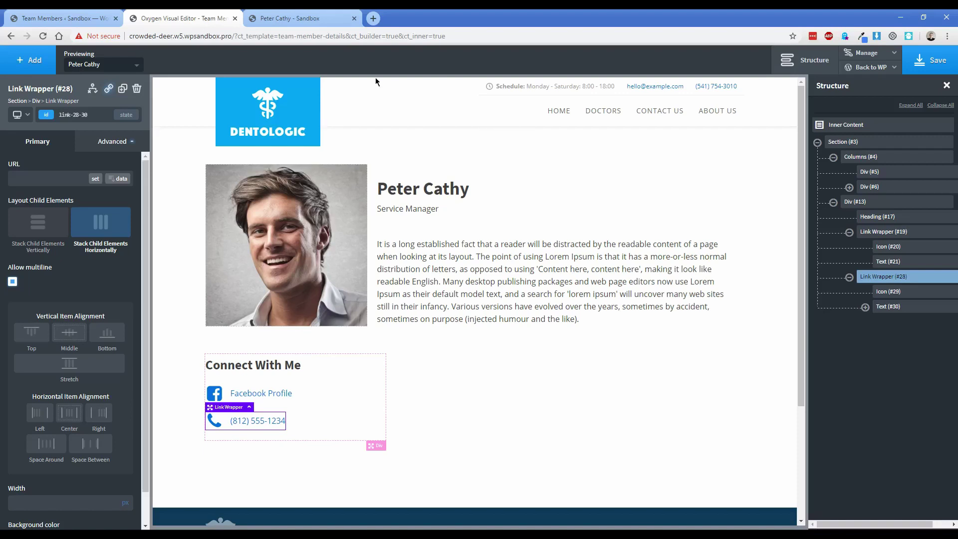
{"action": "left_click", "coordinate": [299, 15]}
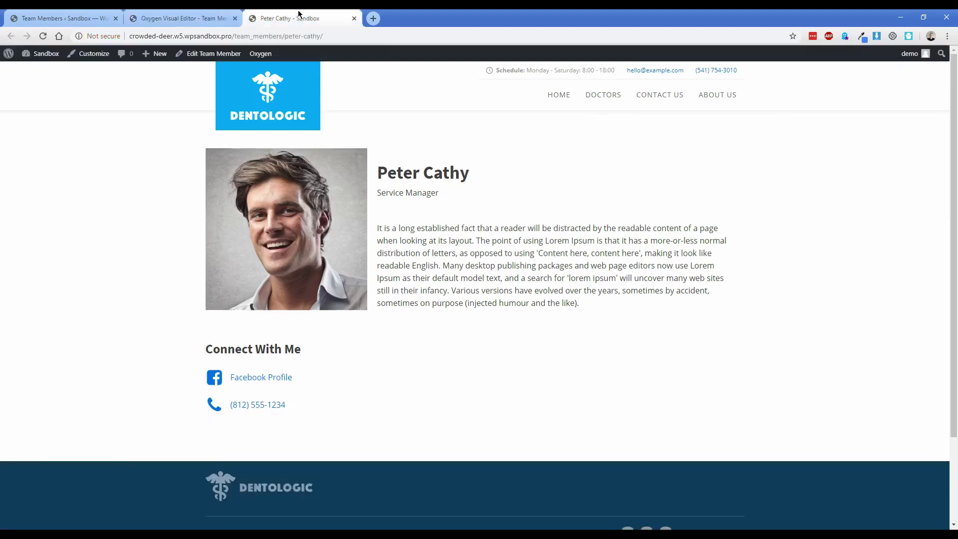
Go to the Doctors page and open it in the WordPress page editor.
{"action": "left_click", "coordinate": [604, 98]}
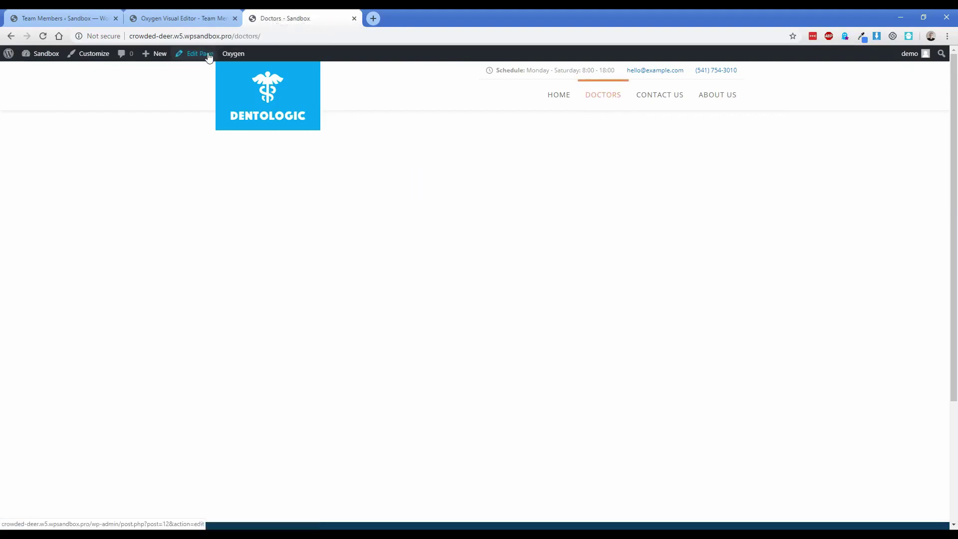
{"action": "left_click", "coordinate": [208, 57]}
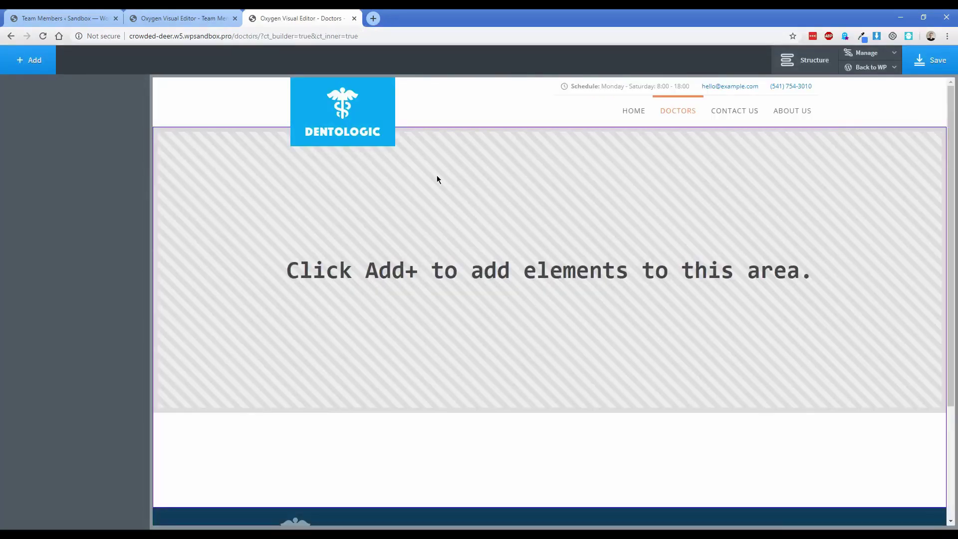
Add a Section to the Doctors page with an Easy Posts grid inside it.
{"action": "left_click", "coordinate": [30, 60]}
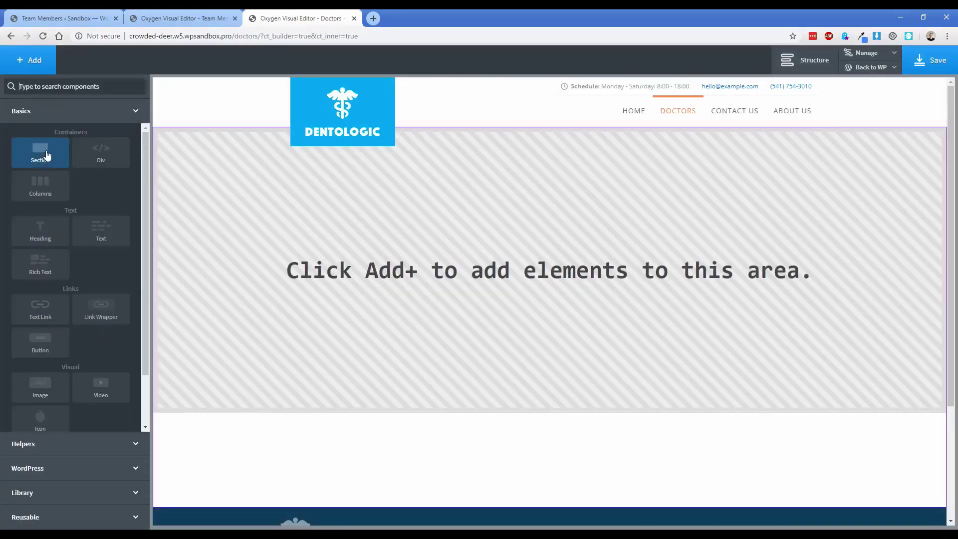
{"action": "left_click", "coordinate": [45, 154]}
{"action": "left_click", "coordinate": [43, 61]}
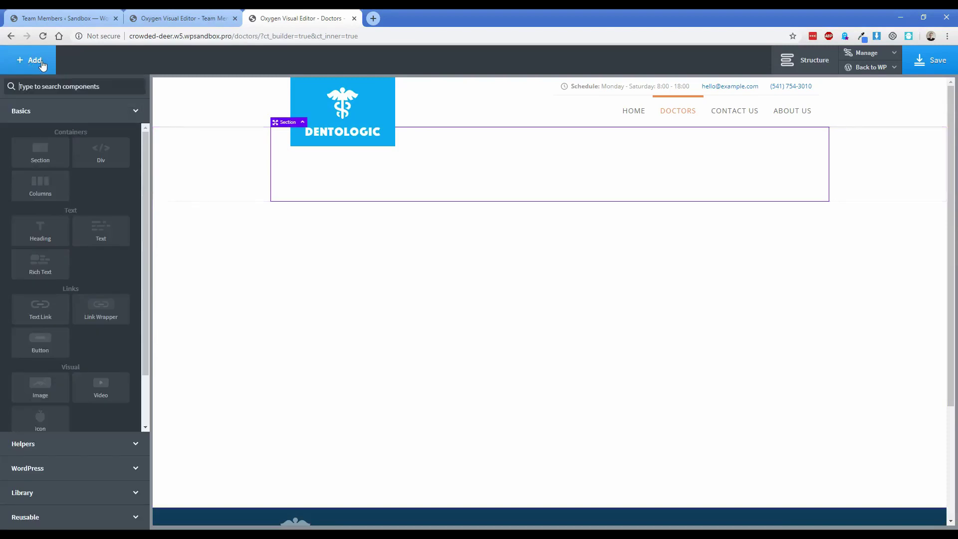
{"action": "type", "text": "eas"}
{"action": "left_click", "coordinate": [47, 109]}
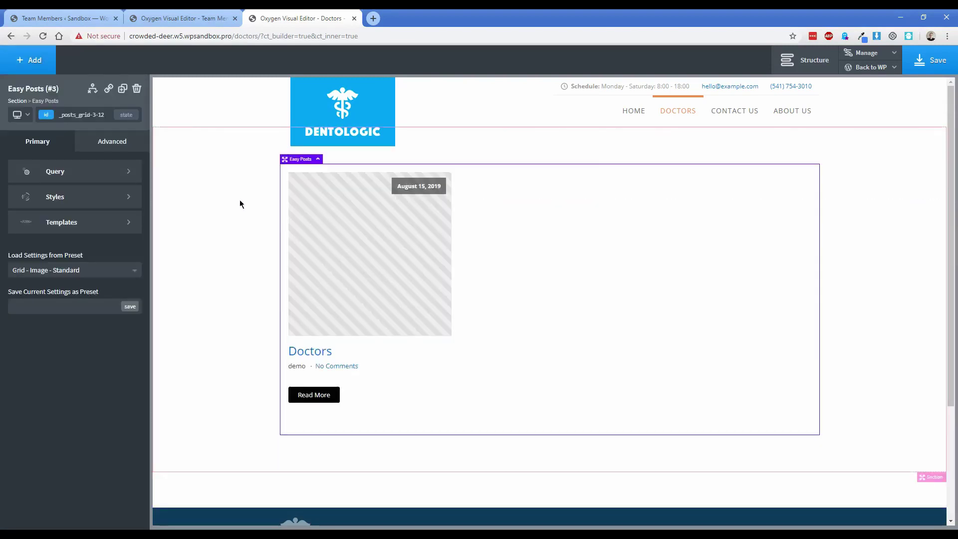
Set the grid's query to custom with Post Type team_members and apply the query.
{"action": "left_click", "coordinate": [73, 174]}
{"action": "left_click", "coordinate": [76, 207]}
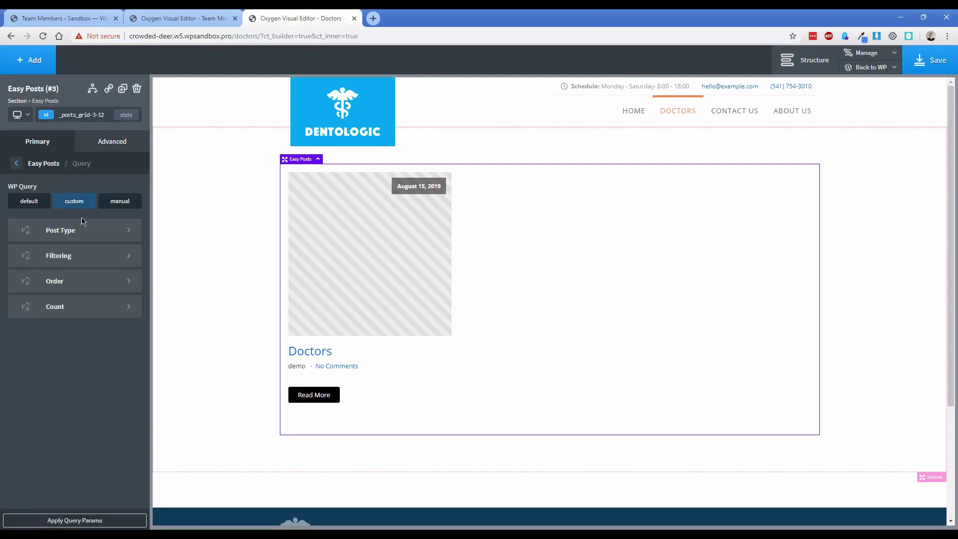
{"action": "left_click", "coordinate": [85, 233]}
{"action": "left_click", "coordinate": [57, 204]}
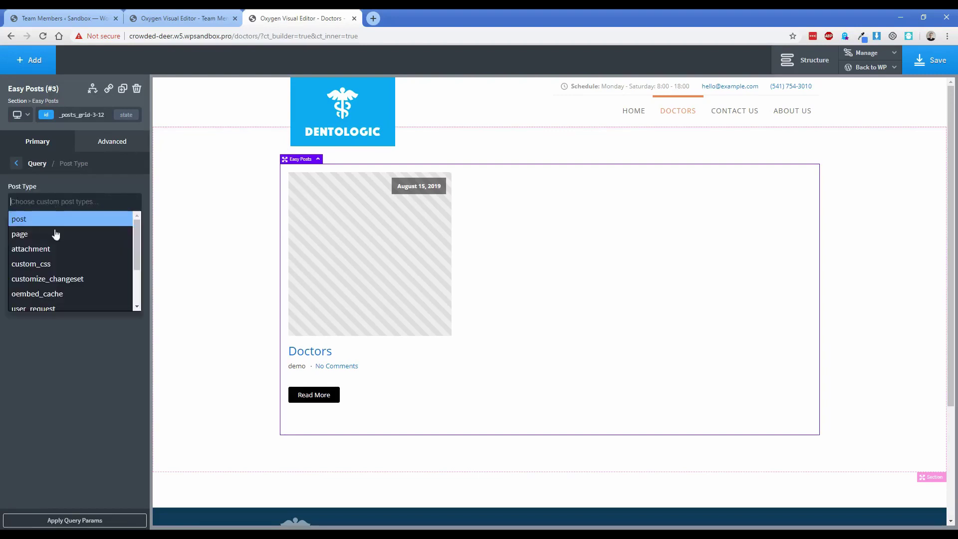
{"action": "scroll", "coordinate": [56, 260], "scroll_direction": "down", "scroll_amount": 3}
{"action": "left_click", "coordinate": [44, 306]}
{"action": "left_click", "coordinate": [76, 519]}
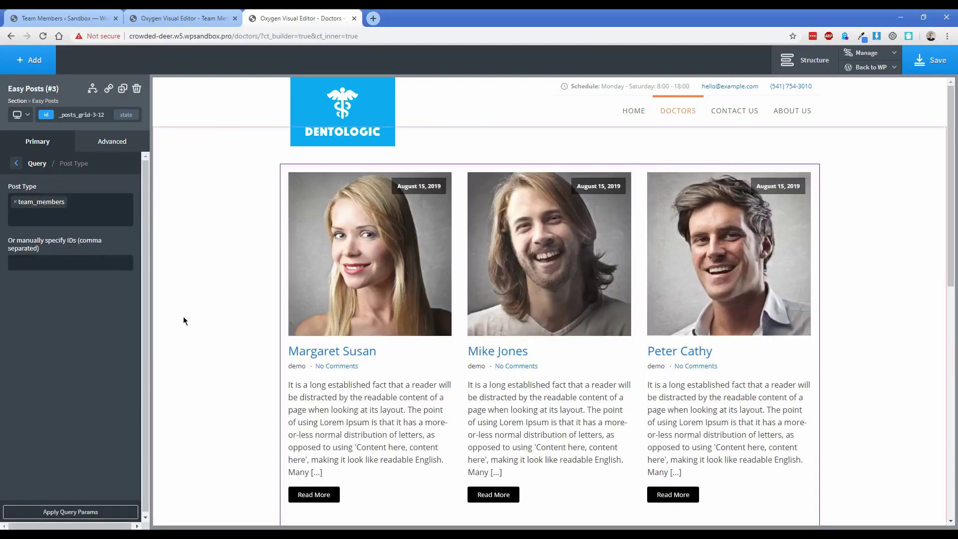
{"action": "scroll", "coordinate": [194, 307], "scroll_direction": "down", "scroll_amount": 7}
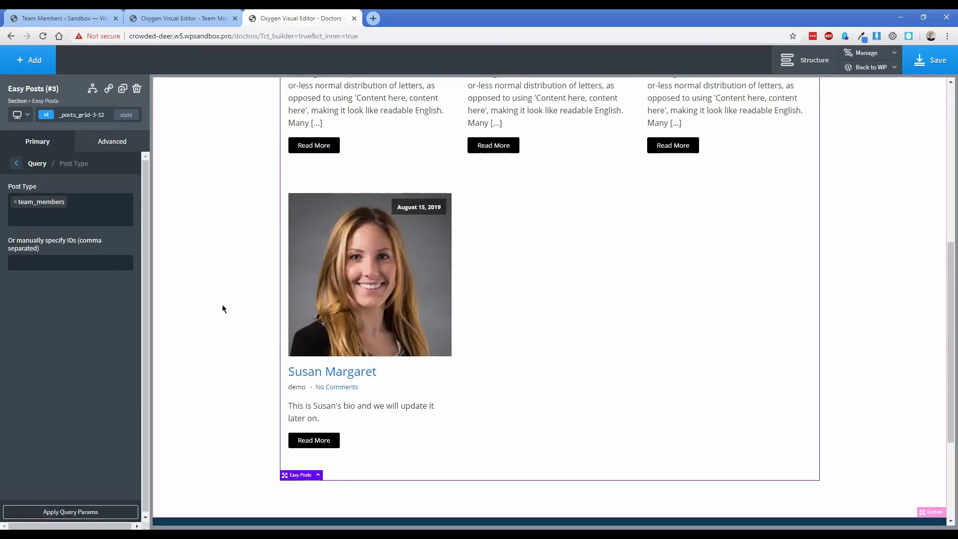
{"action": "scroll", "coordinate": [226, 306], "scroll_direction": "up", "scroll_amount": 6}
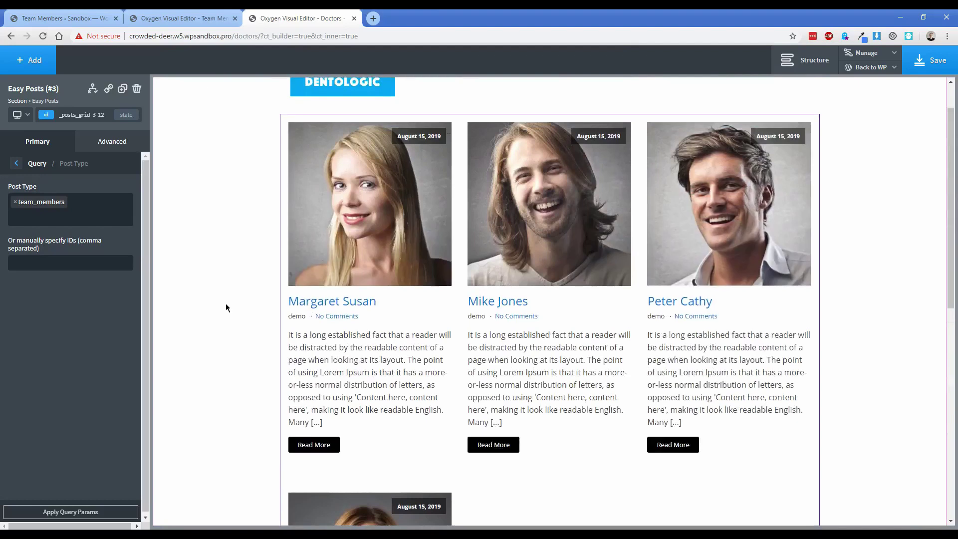
{"action": "scroll", "coordinate": [225, 303], "scroll_direction": "up", "scroll_amount": 1}
{"action": "left_click", "coordinate": [44, 148]}
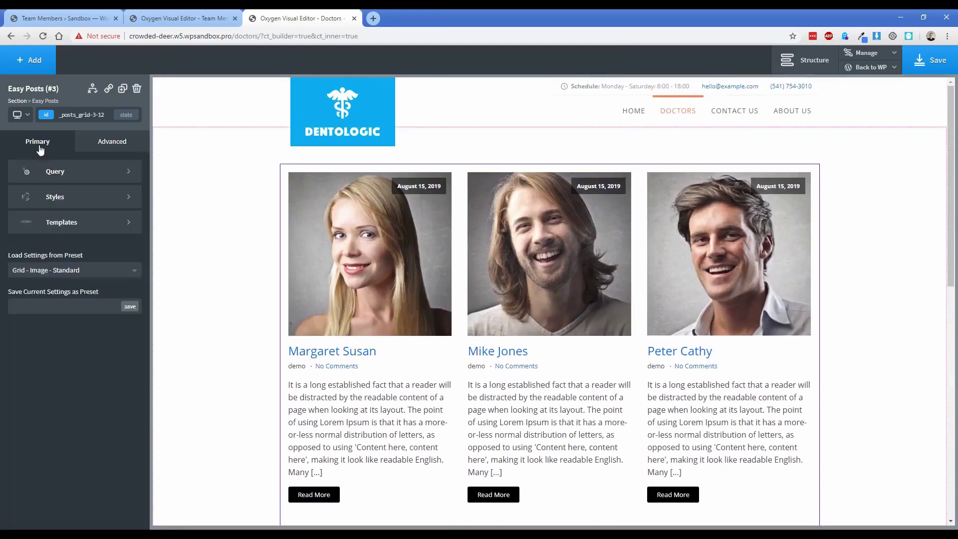
Load the 'List - Image on Left' preset into the Easy Posts grid, confirming the overwrite.
{"action": "left_click", "coordinate": [70, 271]}
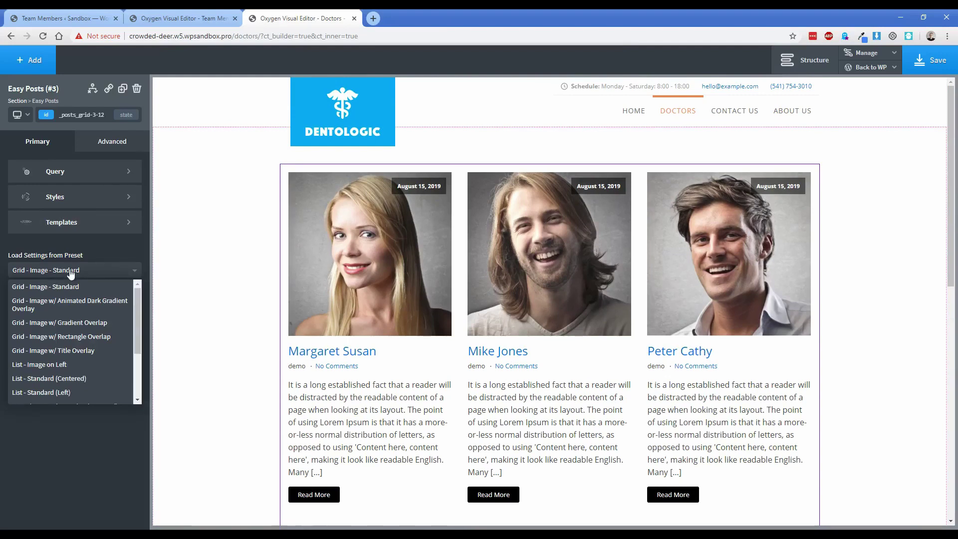
{"action": "left_click", "coordinate": [62, 364]}
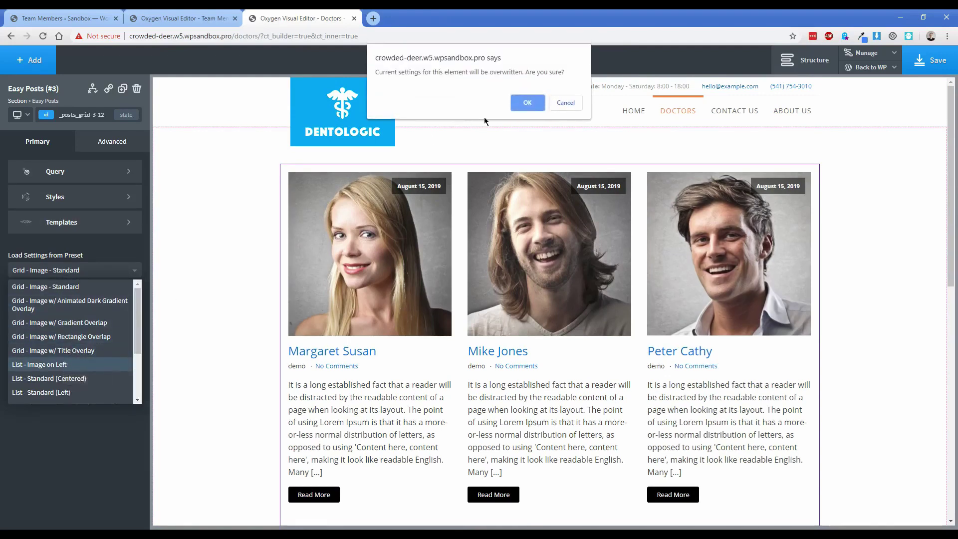
{"action": "left_click", "coordinate": [525, 102]}
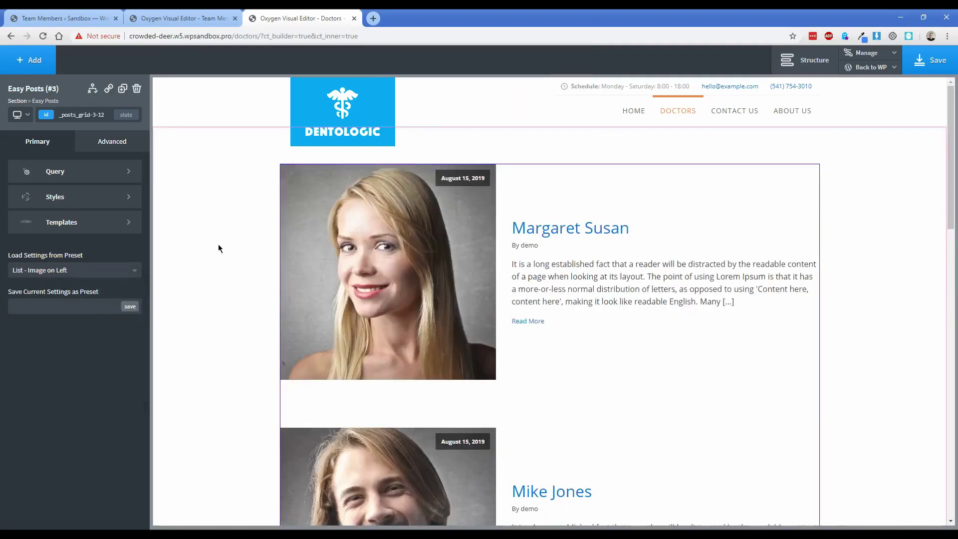
{"action": "scroll", "coordinate": [244, 314], "scroll_direction": "down", "scroll_amount": 15}
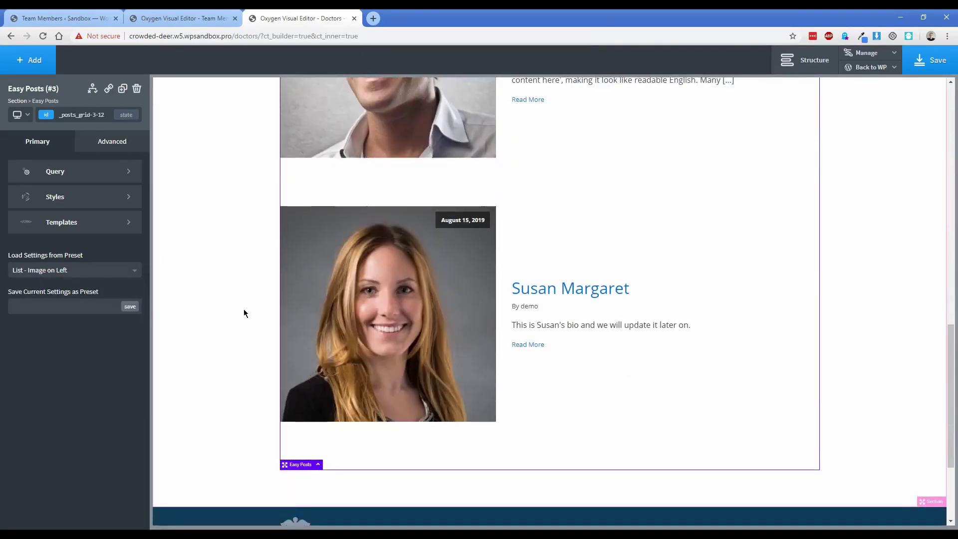
{"action": "scroll", "coordinate": [244, 310], "scroll_direction": "up", "scroll_amount": 15}
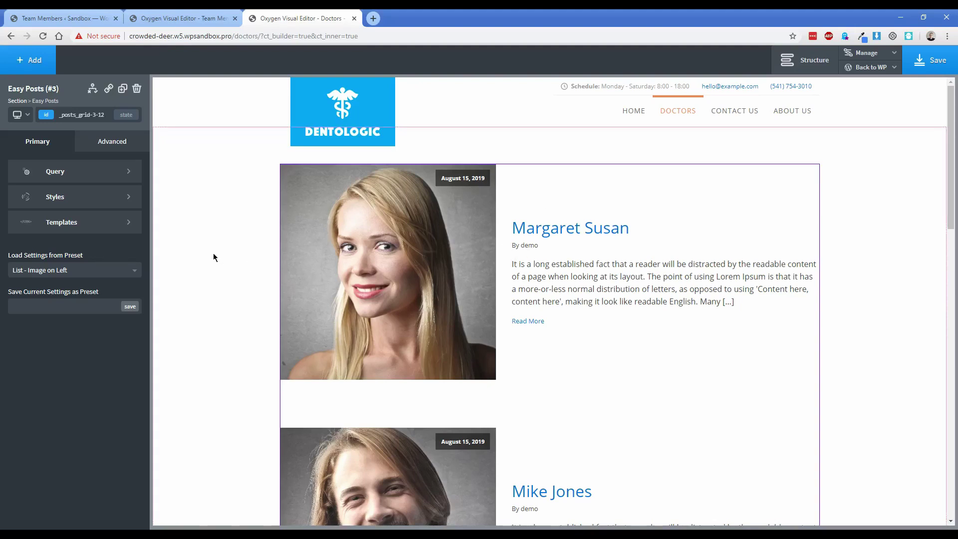
Delete the date-overlay block from the Easy Posts PHP template and apply the code.
{"action": "left_click", "coordinate": [76, 230]}
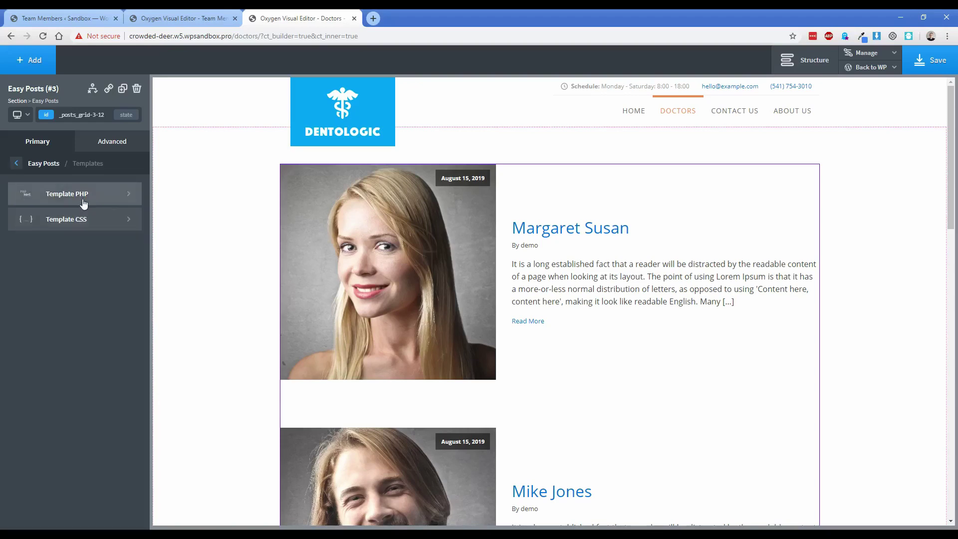
{"action": "left_click", "coordinate": [81, 203]}
{"action": "left_click", "coordinate": [84, 197]}
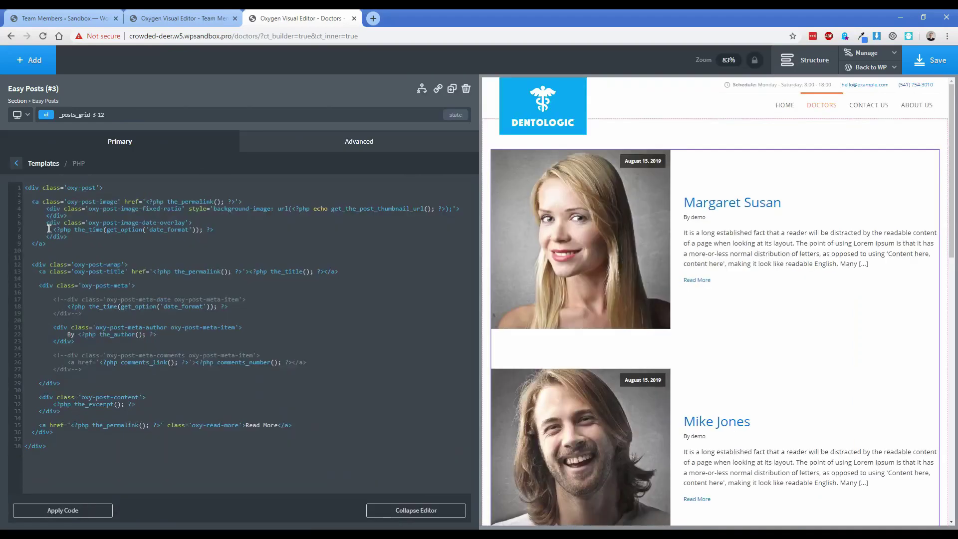
{"action": "left_click_drag", "start_coordinate": [46, 223], "coordinate": [69, 237]}
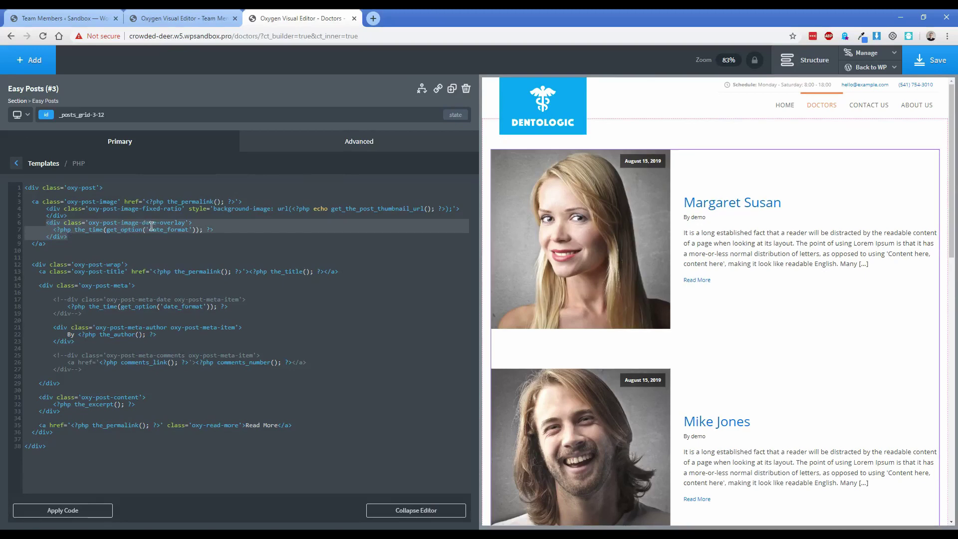
{"action": "key", "text": "BackSpace"}
{"action": "left_click", "coordinate": [100, 512]}
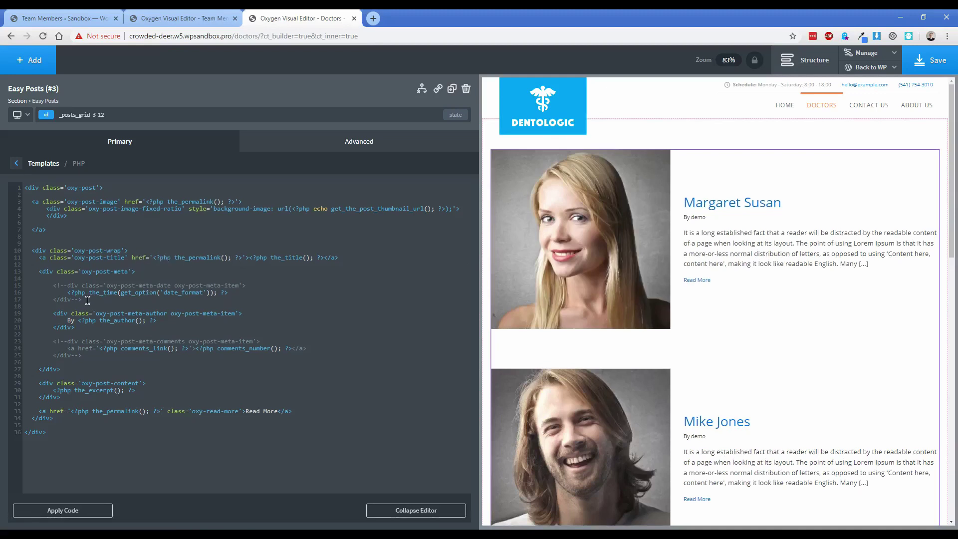
Delete the date, author and comments blocks from the template and apply the code.
{"action": "left_click_drag", "start_coordinate": [81, 299], "coordinate": [22, 286]}
{"action": "key", "text": "BackSpace"}
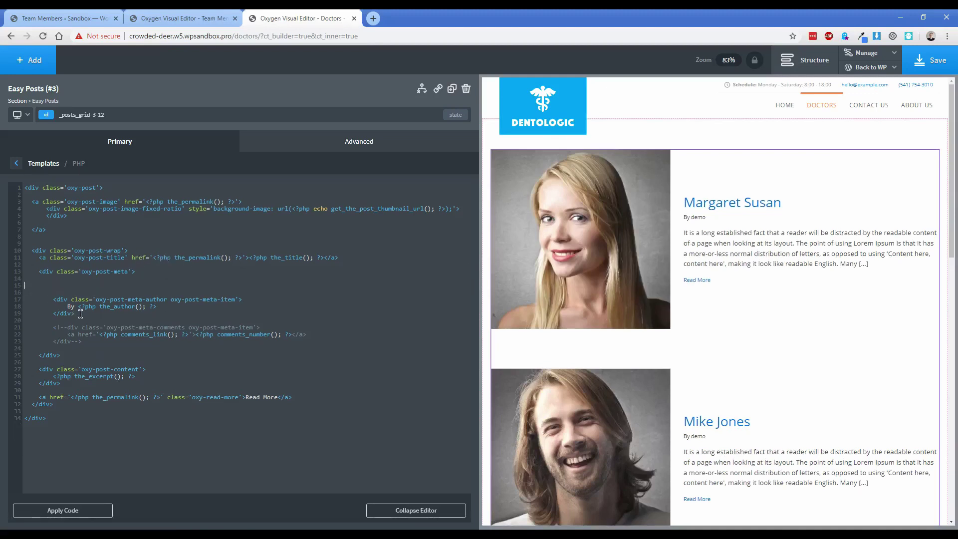
{"action": "left_click_drag", "start_coordinate": [82, 313], "coordinate": [43, 295]}
{"action": "key", "text": "BackSpace"}
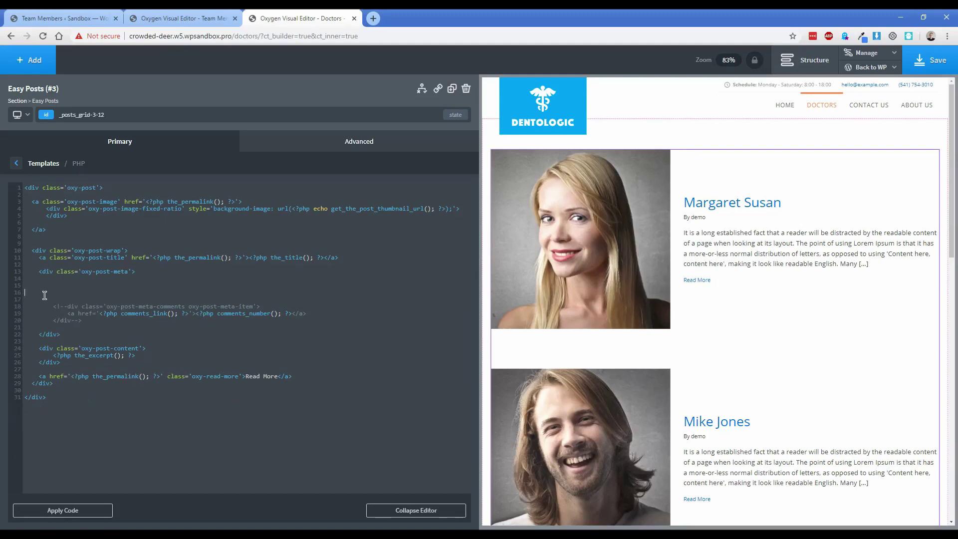
{"action": "left_click_drag", "start_coordinate": [88, 324], "coordinate": [25, 271]}
{"action": "key", "text": "BackSpace"}
{"action": "key", "text": "BackSpace"}
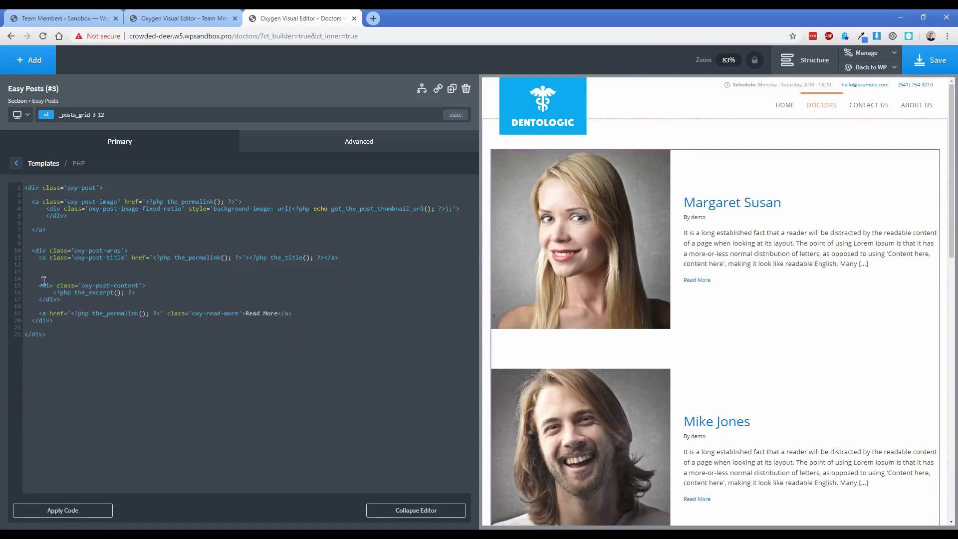
{"action": "left_click", "coordinate": [83, 509]}
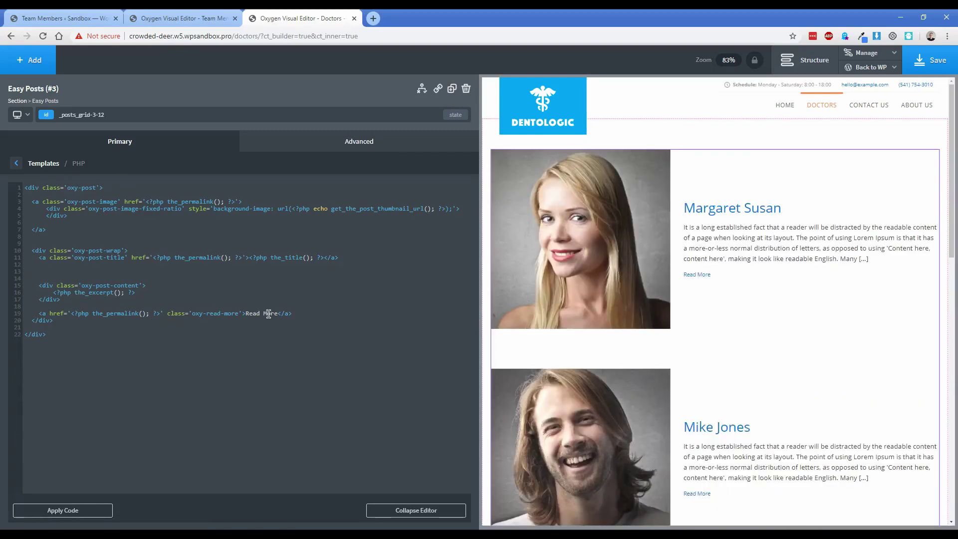
Change the read-more link text from 'Read More' to 'Read Bio' and apply the code.
{"action": "type", "text": "Bio"}
{"action": "left_click", "coordinate": [98, 509]}
{"action": "left_click", "coordinate": [33, 274]}
{"action": "left_click_drag", "start_coordinate": [40, 258], "coordinate": [293, 258]}
{"action": "left_click", "coordinate": [287, 258]}
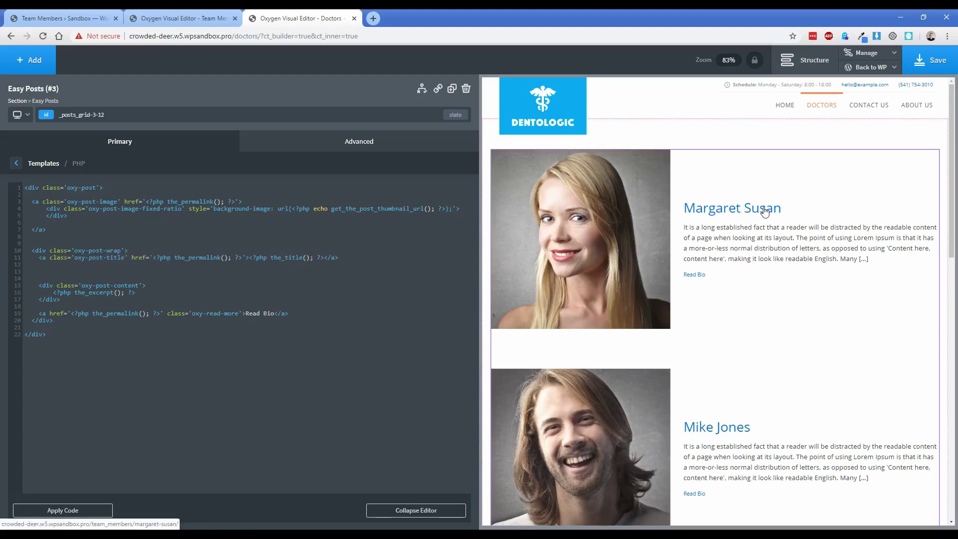
Add an empty <div class='team-title'></div> block below the post title line.
{"action": "left_click", "coordinate": [108, 268]}
{"action": "key", "text": "Return"}
{"action": "key", "text": "Return"}
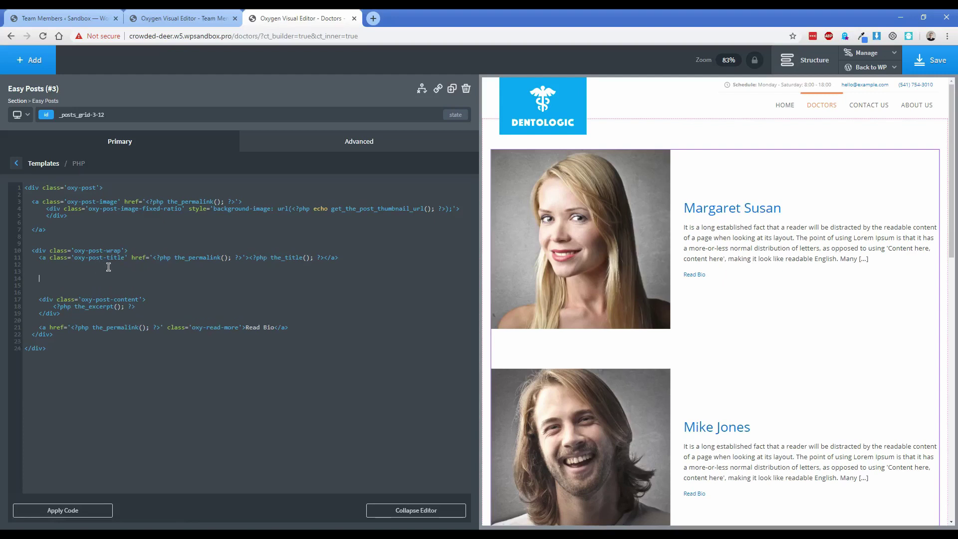
{"action": "type", "text": "<div class="}
{"action": "type", "text": "team-title"}
{"action": "key", "text": "Left"}
{"action": "key", "text": "Left"}
{"action": "key", "text": "Left"}
{"action": "key", "text": "Left"}
{"action": "key", "text": "Left"}
{"action": "key", "text": "Left"}
{"action": "key", "text": "Left"}
{"action": "key", "text": "Left"}
{"action": "key", "text": "Left"}
{"action": "key", "text": "Left"}
{"action": "type", "text": "'"}
{"action": "key", "text": "End"}
{"action": "type", "text": "'>"}
{"action": "key", "text": "Return"}
{"action": "key", "text": "Return"}
{"action": "key", "text": "Return"}
{"action": "type", "text": "</"}
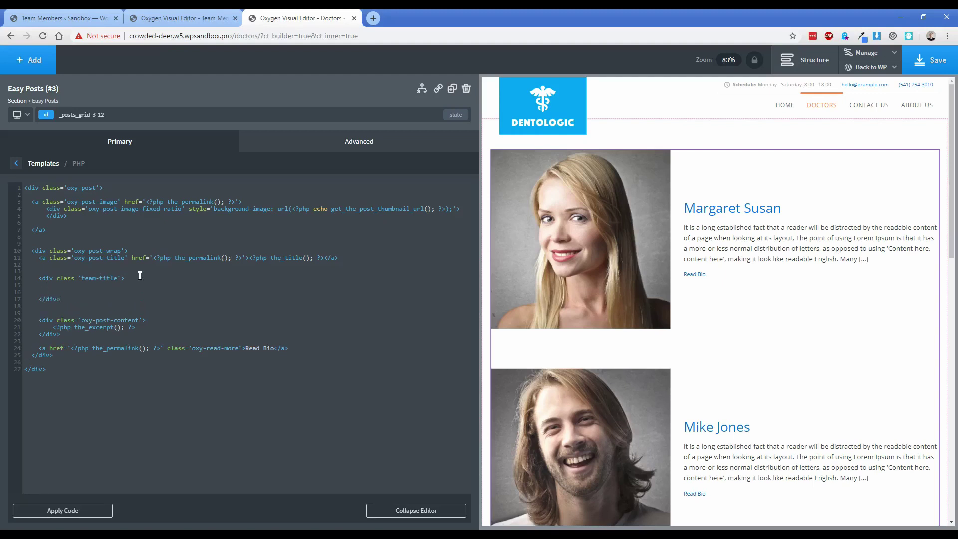
{"action": "key", "text": "Home"}
{"action": "key", "text": "Return"}
{"action": "key", "text": "Up"}
{"action": "key", "text": "Return"}
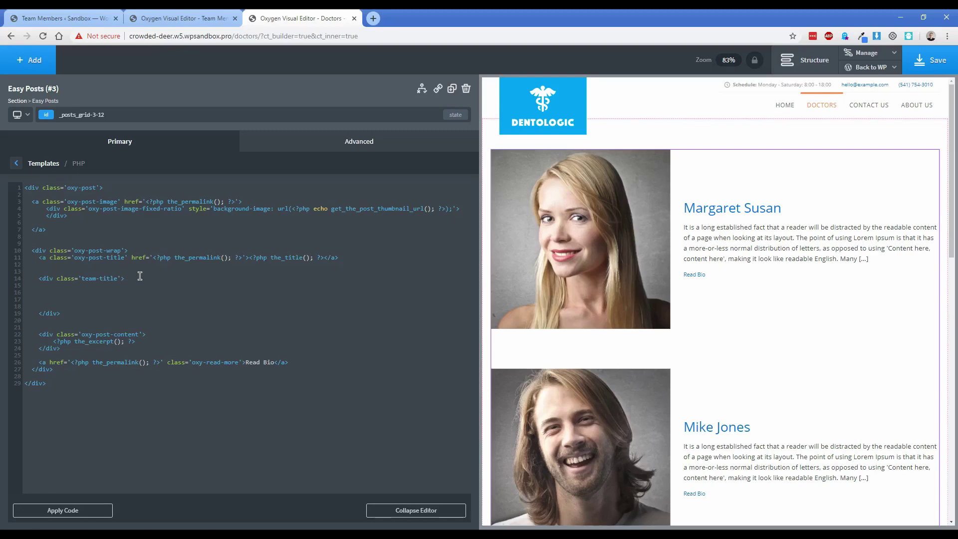
Copy the team_title field name from the Team Member Details field group, then return to the Doctors editor.
{"action": "left_click", "coordinate": [65, 18]}
{"action": "left_click", "coordinate": [101, 313]}
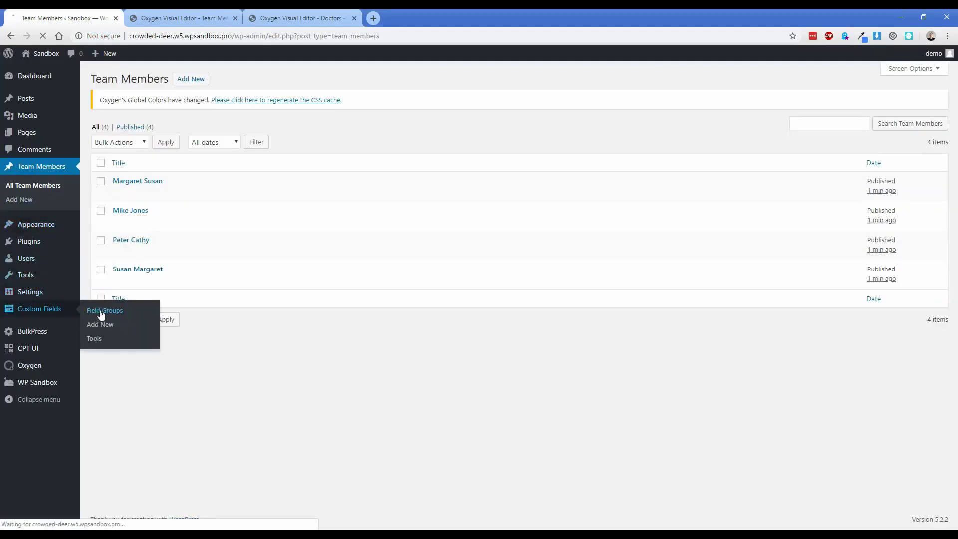
{"action": "left_click", "coordinate": [118, 147]}
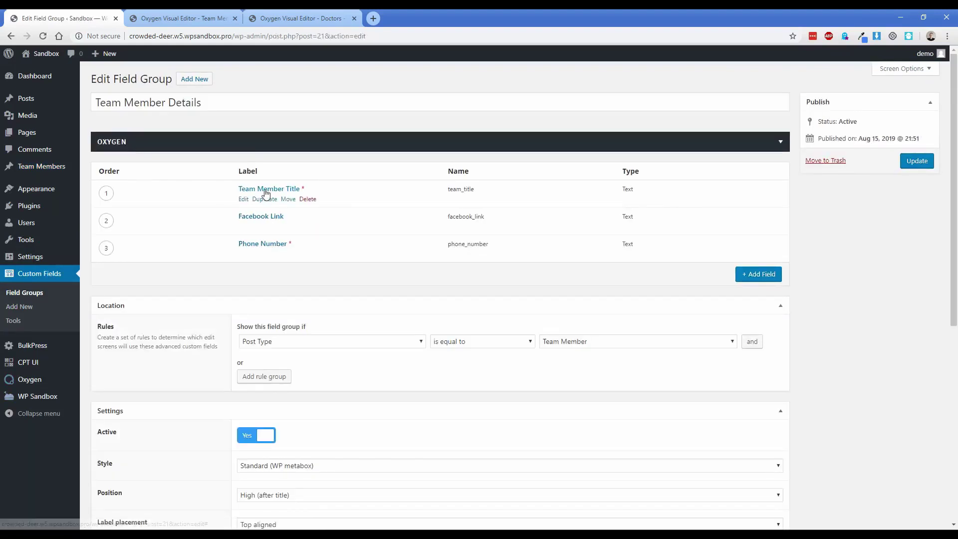
{"action": "double_click", "coordinate": [458, 190]}
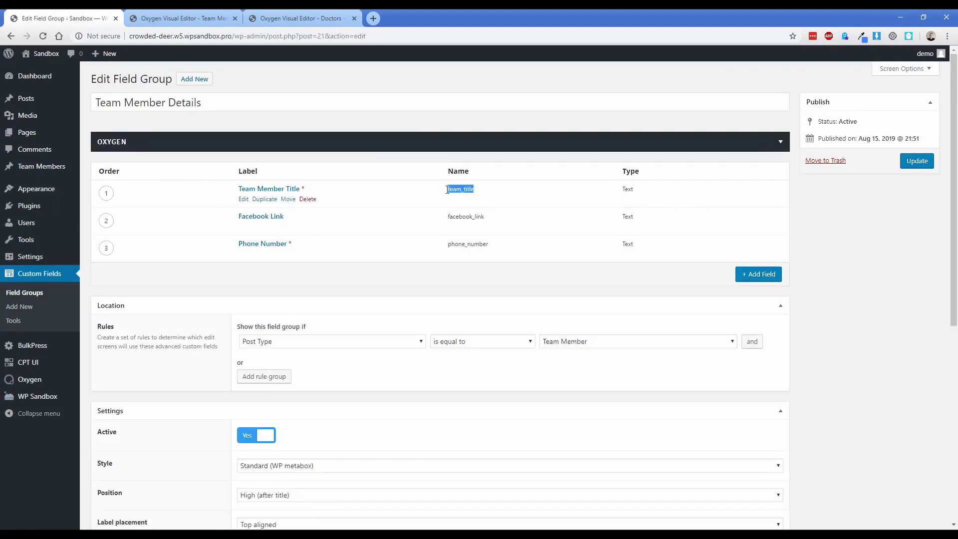
{"action": "left_click", "coordinate": [286, 14]}
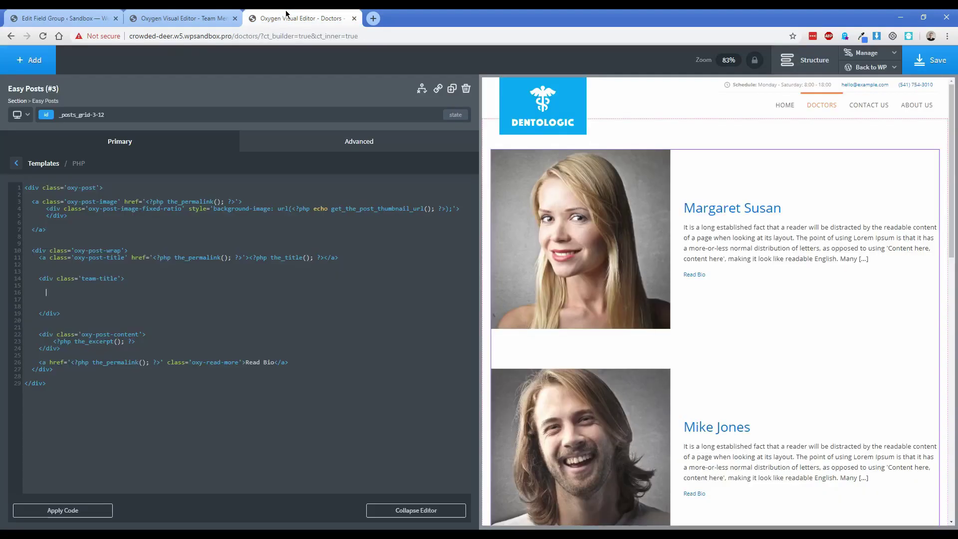
Insert <?php the_field('team_title') ?> inside the team-title div and apply the code.
{"action": "left_click", "coordinate": [66, 294]}
{"action": "type", "text": "<?php the_field('team_title'"}
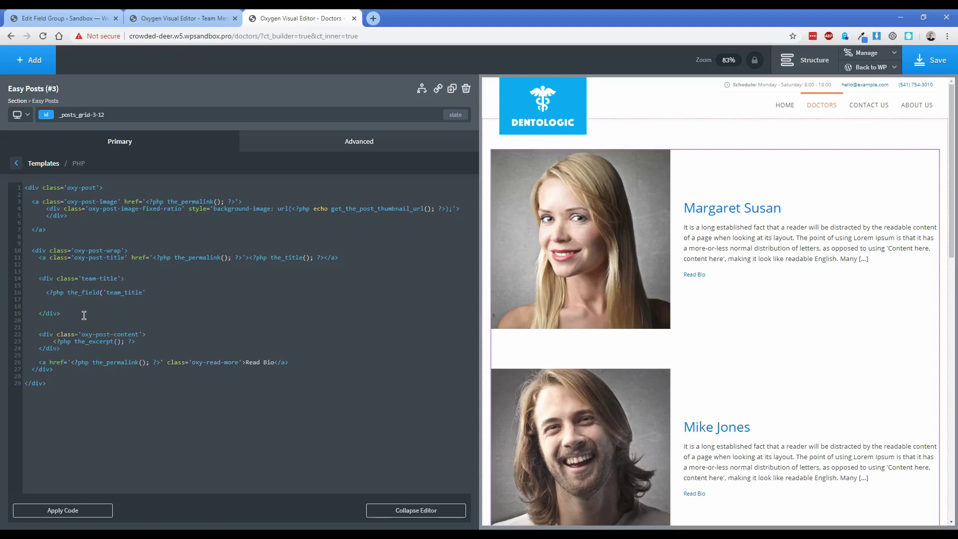
{"action": "type", "text": ") ?>"}
{"action": "left_click", "coordinate": [74, 510]}
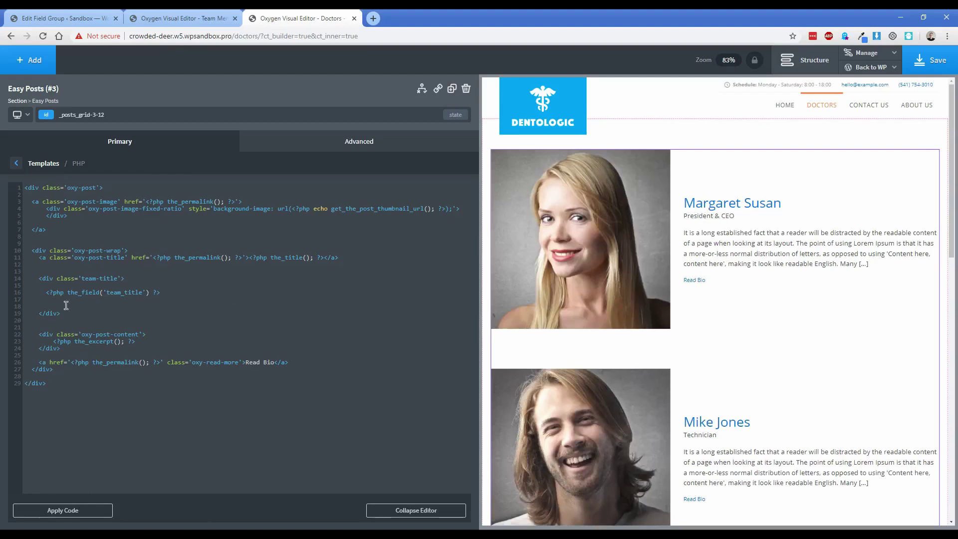
{"action": "left_click_drag", "start_coordinate": [38, 271], "coordinate": [82, 313]}
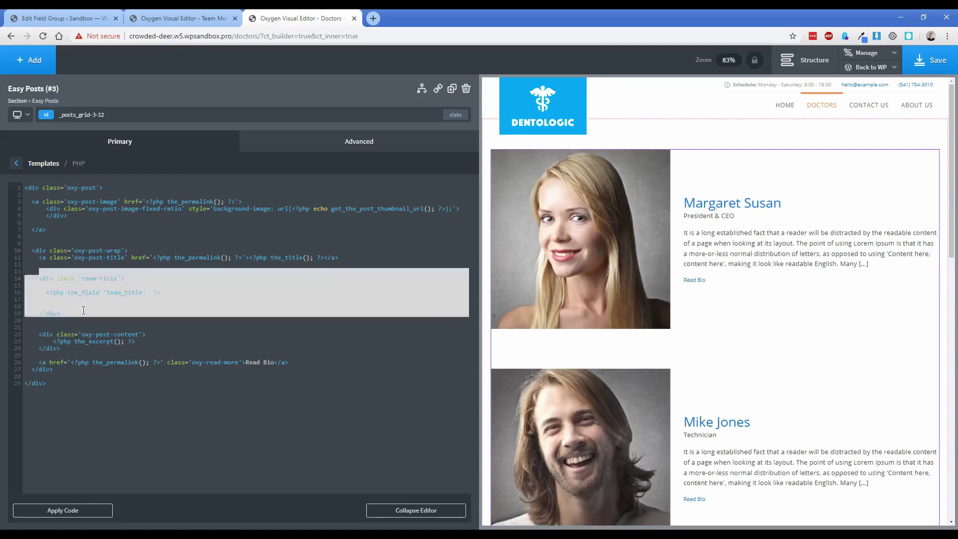
{"action": "left_click", "coordinate": [83, 311]}
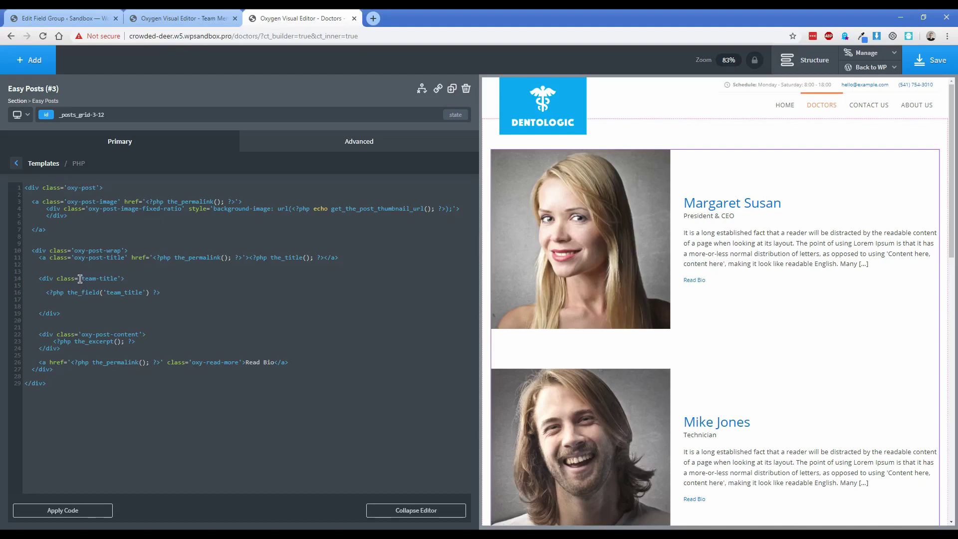
{"action": "left_click_drag", "start_coordinate": [81, 279], "coordinate": [119, 278]}
{"action": "left_click", "coordinate": [133, 278]}
{"action": "left_click_drag", "start_coordinate": [194, 363], "coordinate": [239, 369]}
{"action": "left_click", "coordinate": [238, 342]}
Save the Doctors page and open it on the live site via Manage > Frontend.
{"action": "left_click", "coordinate": [928, 60]}
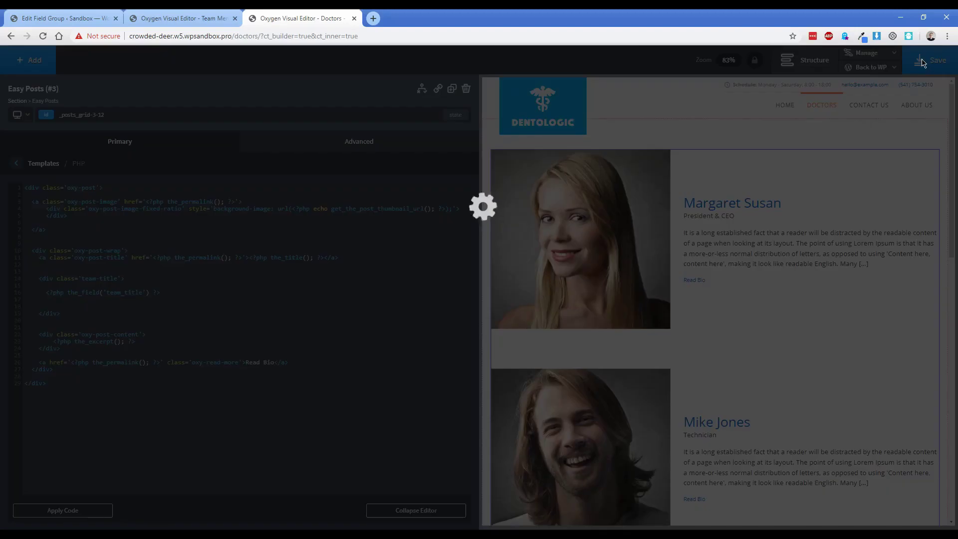
{"action": "mouse_move", "coordinate": [884, 70]}
{"action": "left_click", "coordinate": [869, 99]}
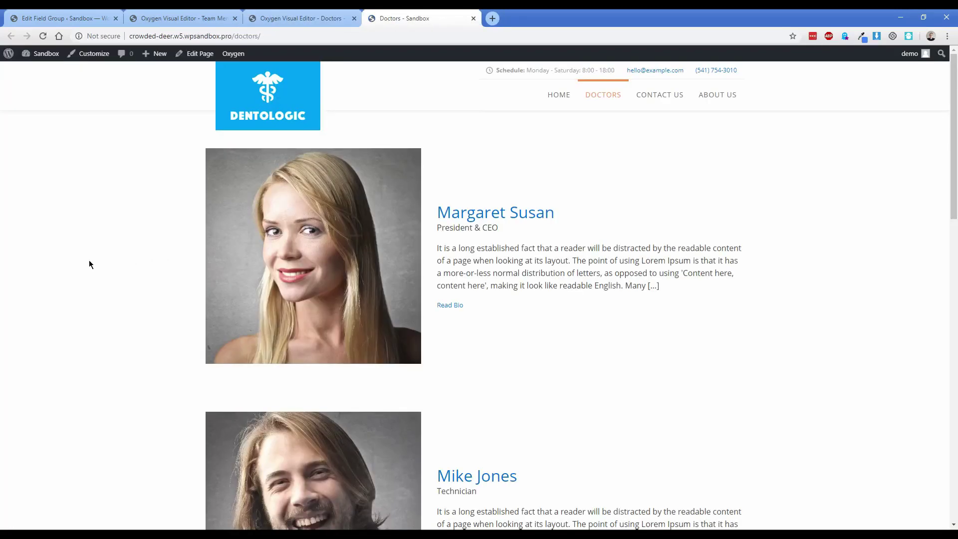
{"action": "scroll", "coordinate": [111, 233], "scroll_direction": "down", "scroll_amount": 15}
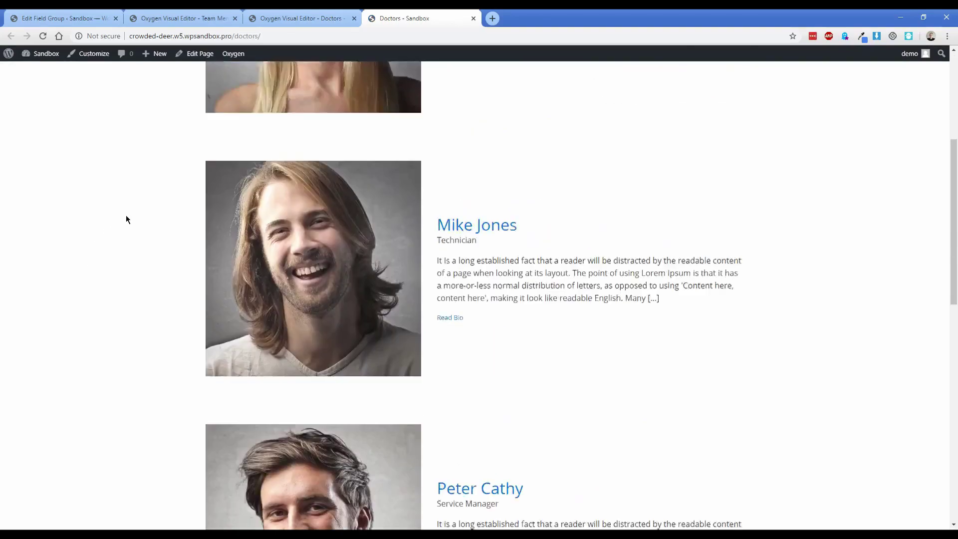
{"action": "scroll", "coordinate": [121, 213], "scroll_direction": "up", "scroll_amount": 4}
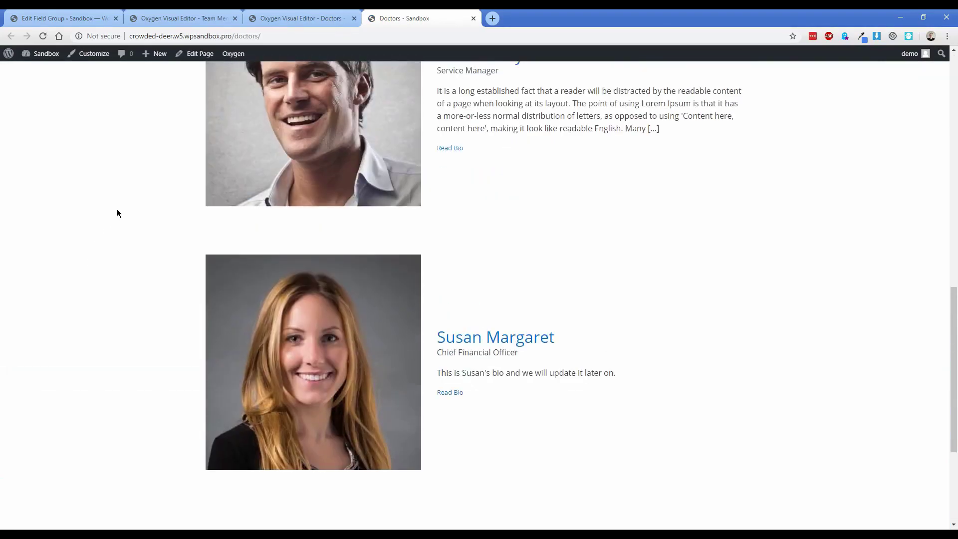
{"action": "key", "text": "F5"}
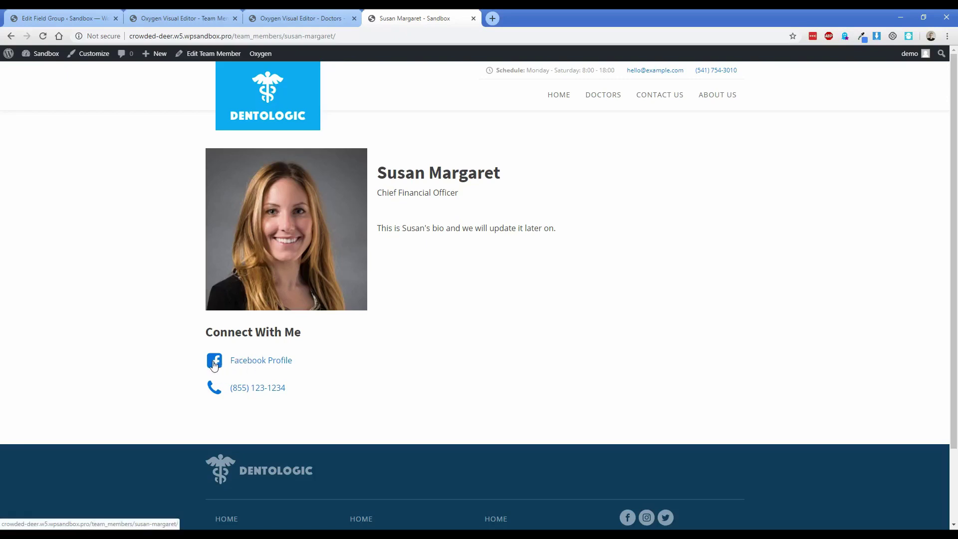
Check a team member's bio page, then go back to the Doctors list.
{"action": "left_click_drag", "start_coordinate": [397, 172], "coordinate": [475, 149]}
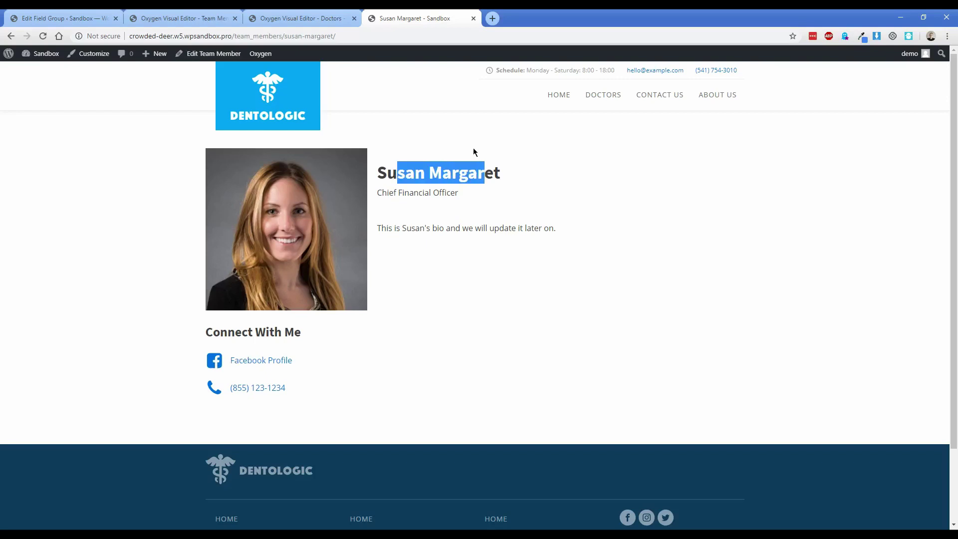
{"action": "left_click", "coordinate": [474, 150]}
{"action": "key", "text": "alt+Left"}
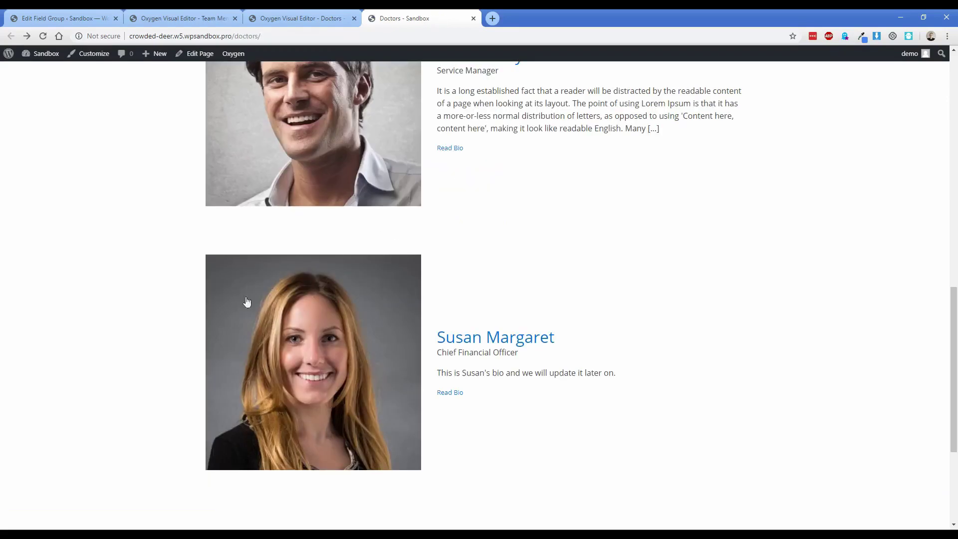
{"action": "scroll", "coordinate": [169, 173], "scroll_direction": "up", "scroll_amount": 10}
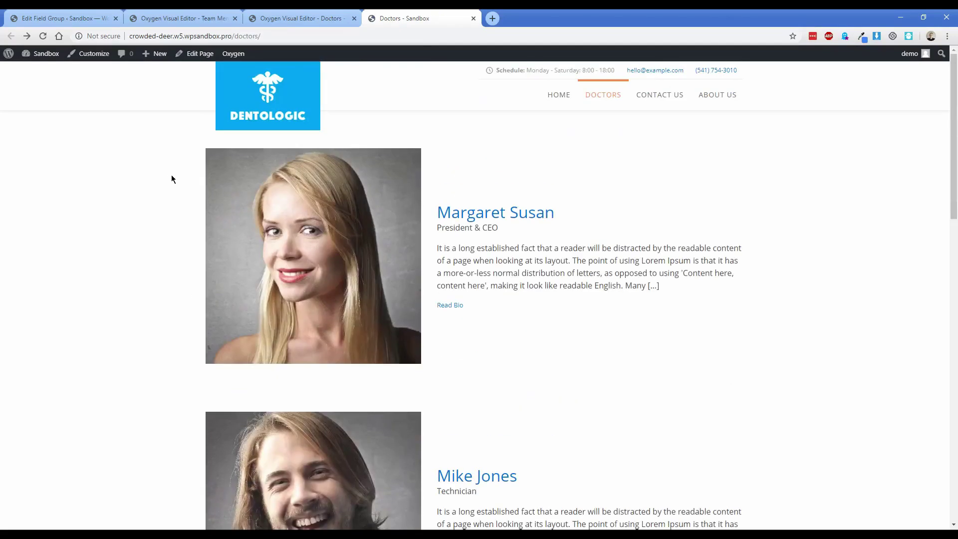